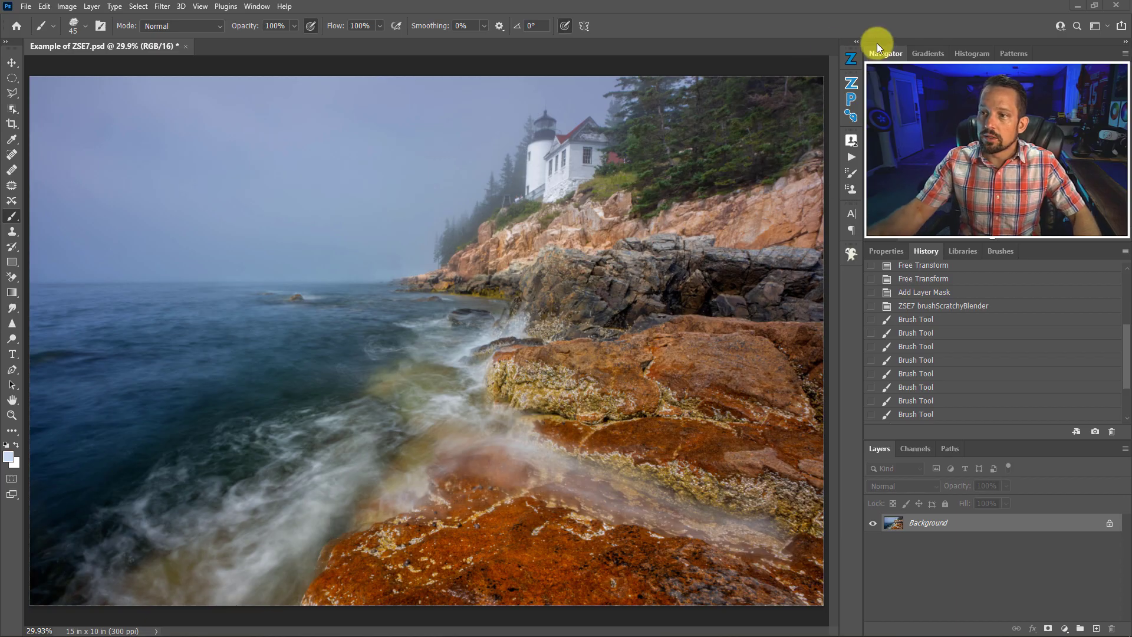
# Step: Open the ZSE 7 extension and generate Blend-If adjustment layers for all luminosity zones
pyautogui.click(851, 60)
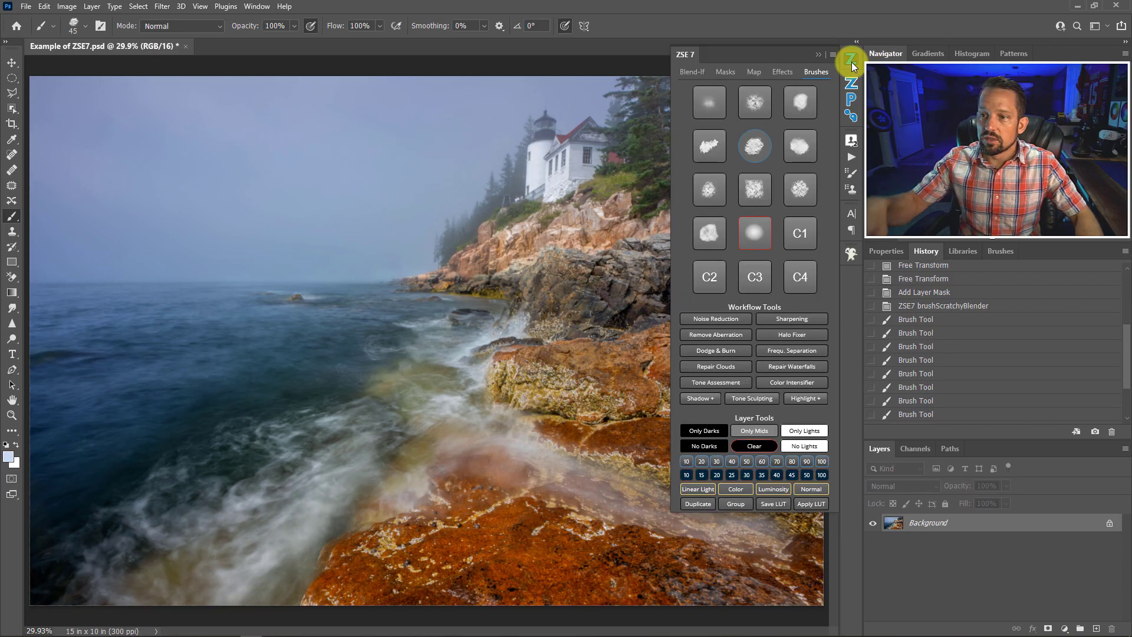
pyautogui.click(690, 72)
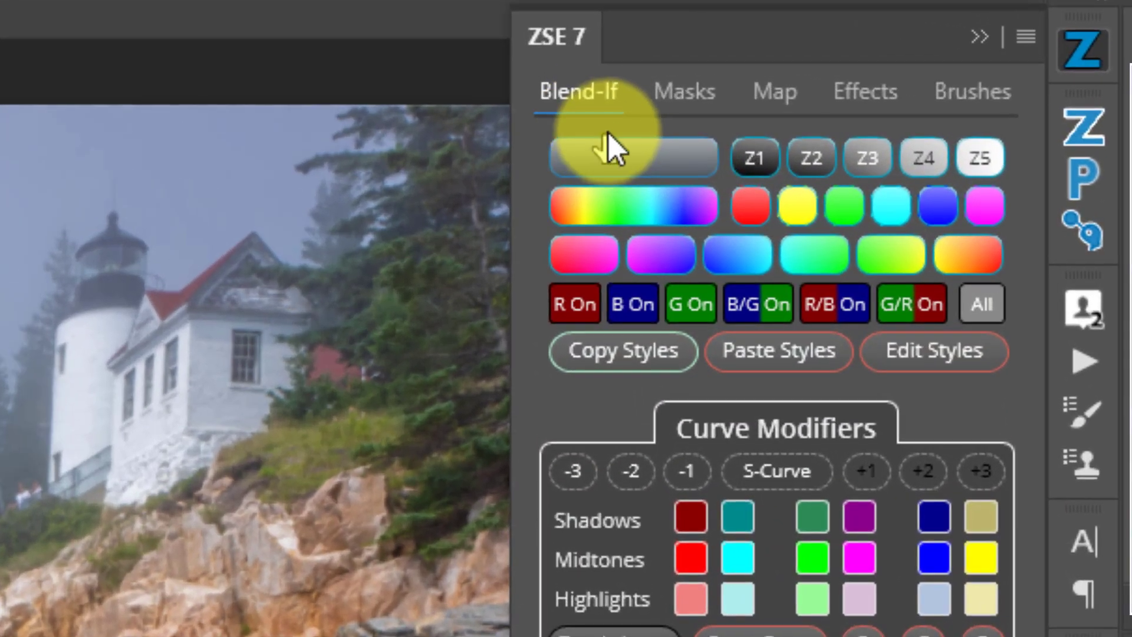
pyautogui.click(682, 96)
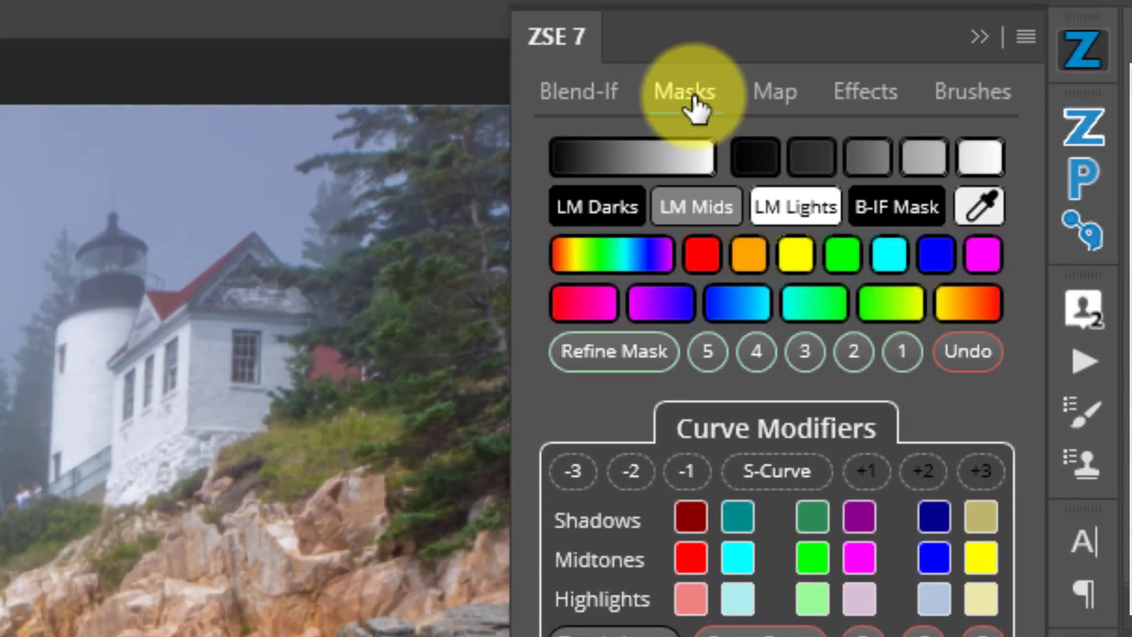
pyautogui.click(588, 94)
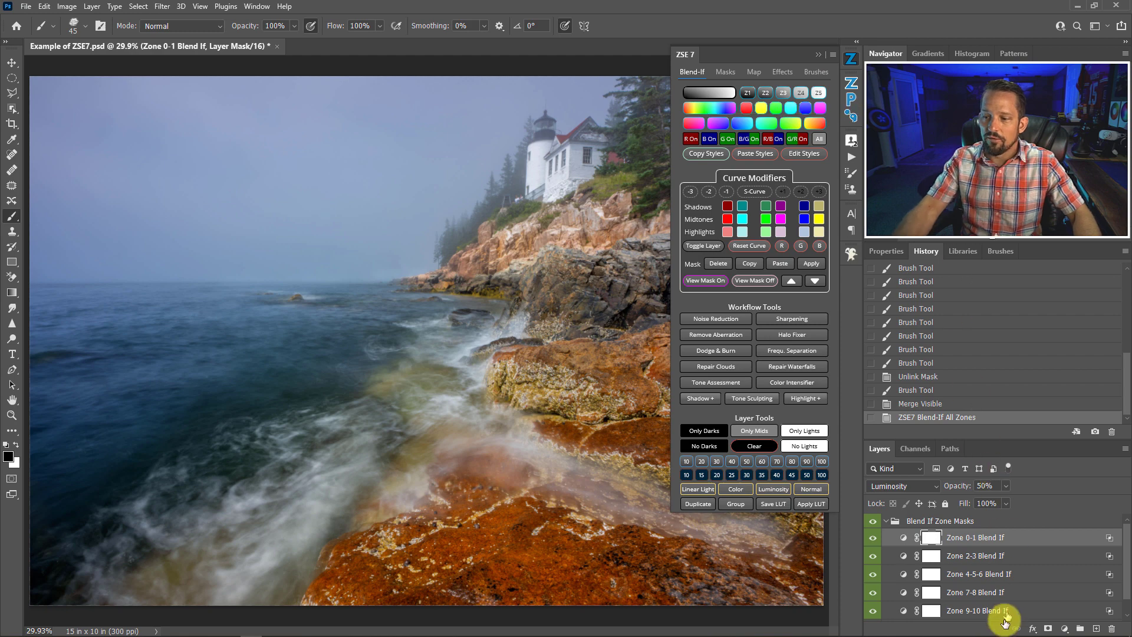
pyautogui.scroll(-1, 936, 542)
pyautogui.scroll(1, 936, 542)
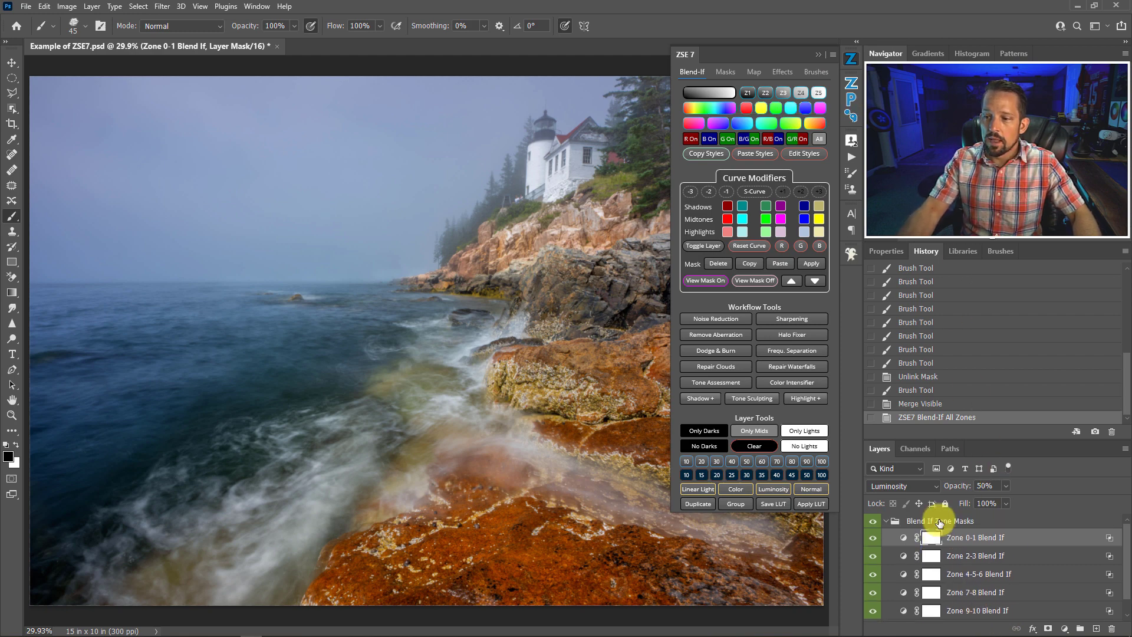
# Step: Show the Zone 0-1 Blend If layer's curve properties and enlarge the area until the whole curve fits
pyautogui.click(887, 250)
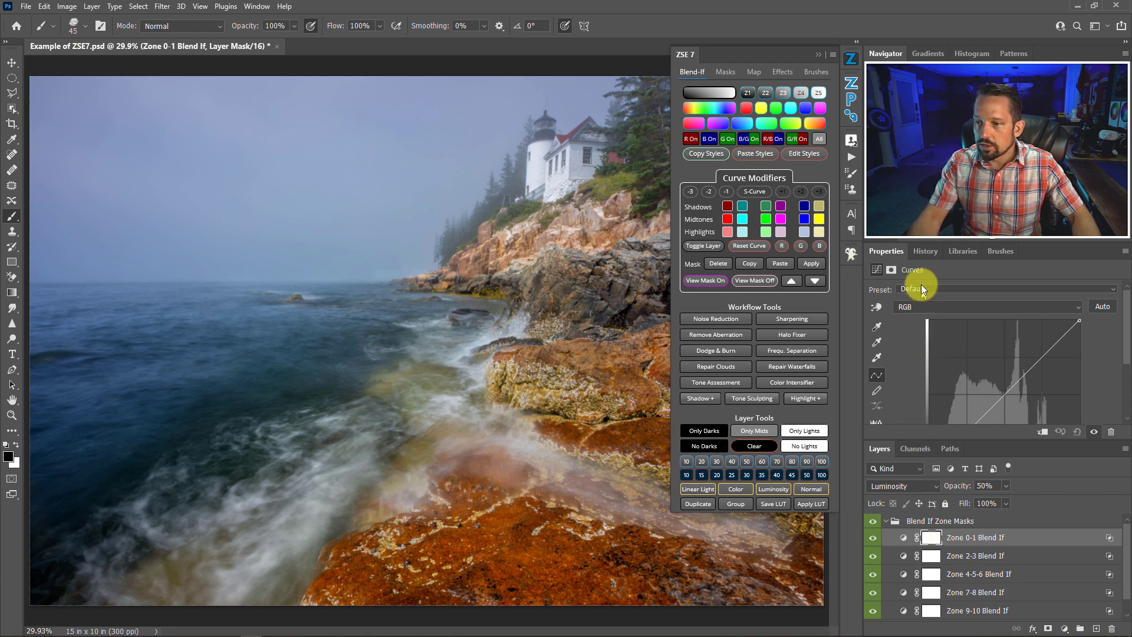
pyautogui.moveTo(921, 243); pyautogui.dragTo(930, 204)
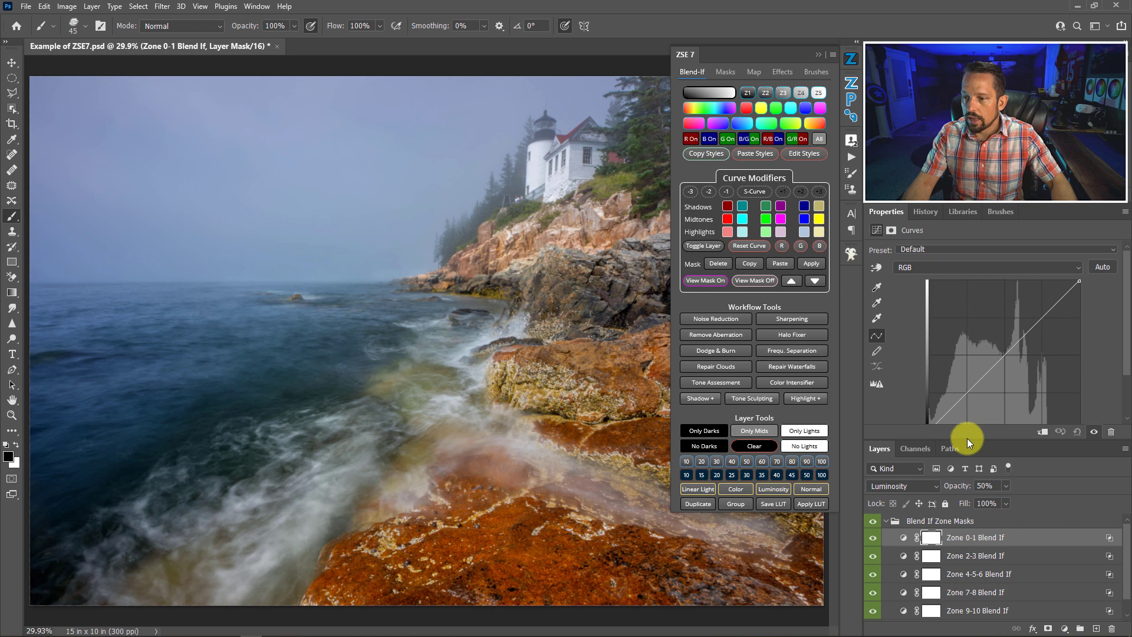
pyautogui.moveTo(967, 438); pyautogui.dragTo(967, 460)
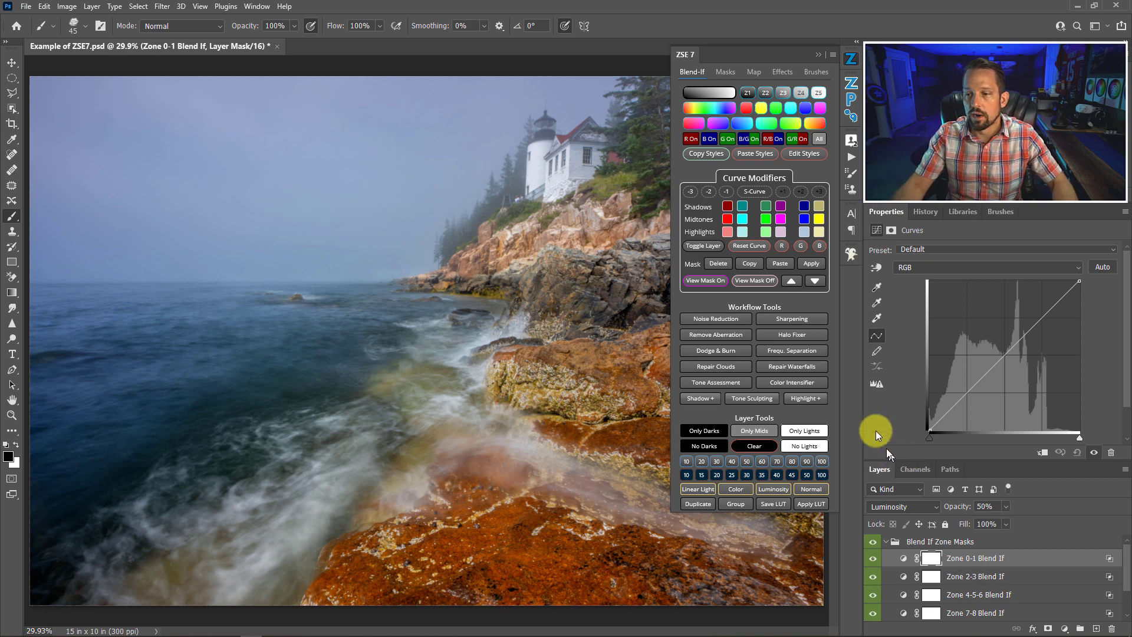
# Step: Preview the area affected by the Zone 0-1 Blend If layer with the mask overlay, and switch the overlay off again
pyautogui.click(902, 560)
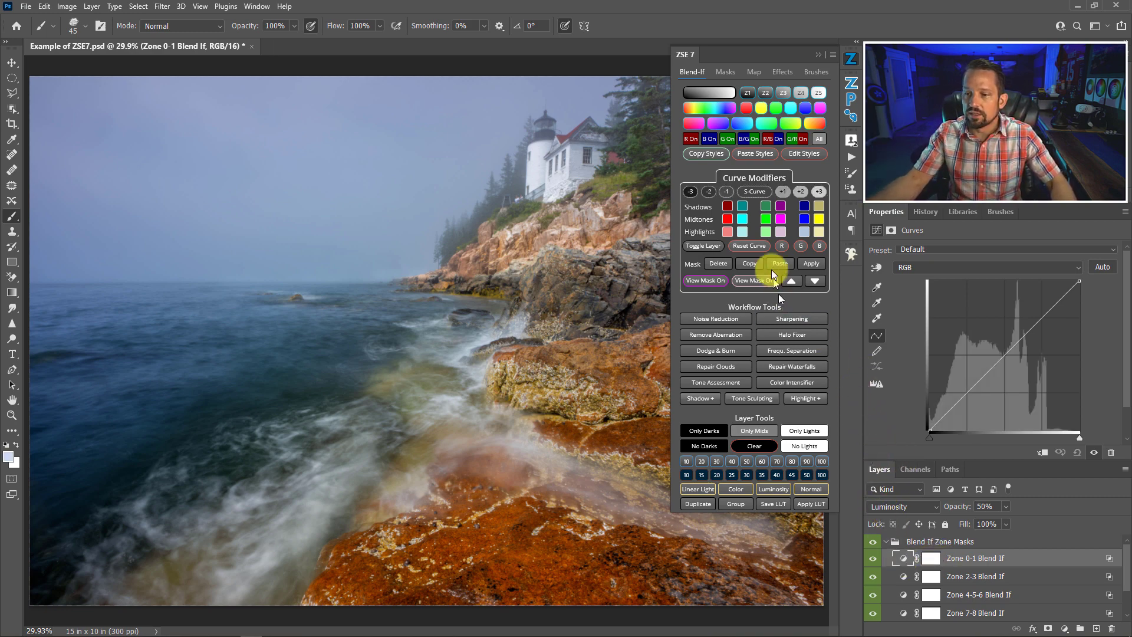
pyautogui.click(714, 280)
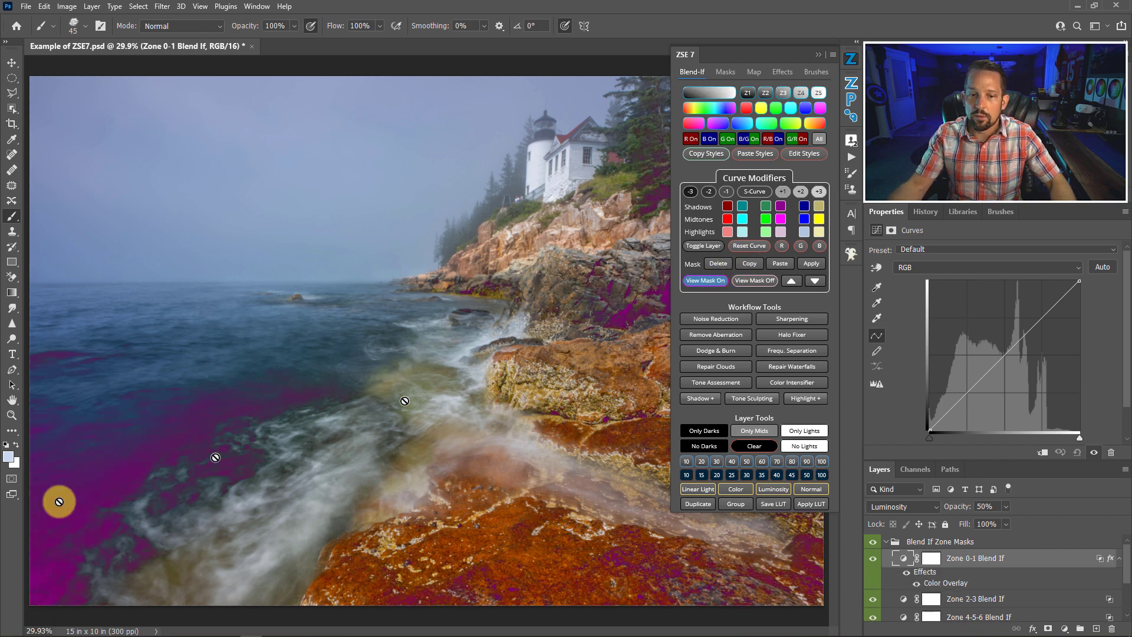
pyautogui.click(767, 282)
# Step: Preview the area affected by the Zone 2-3 Blend If layer with the mask overlay, and switch the overlay off again
pyautogui.scroll(-1, 979, 595)
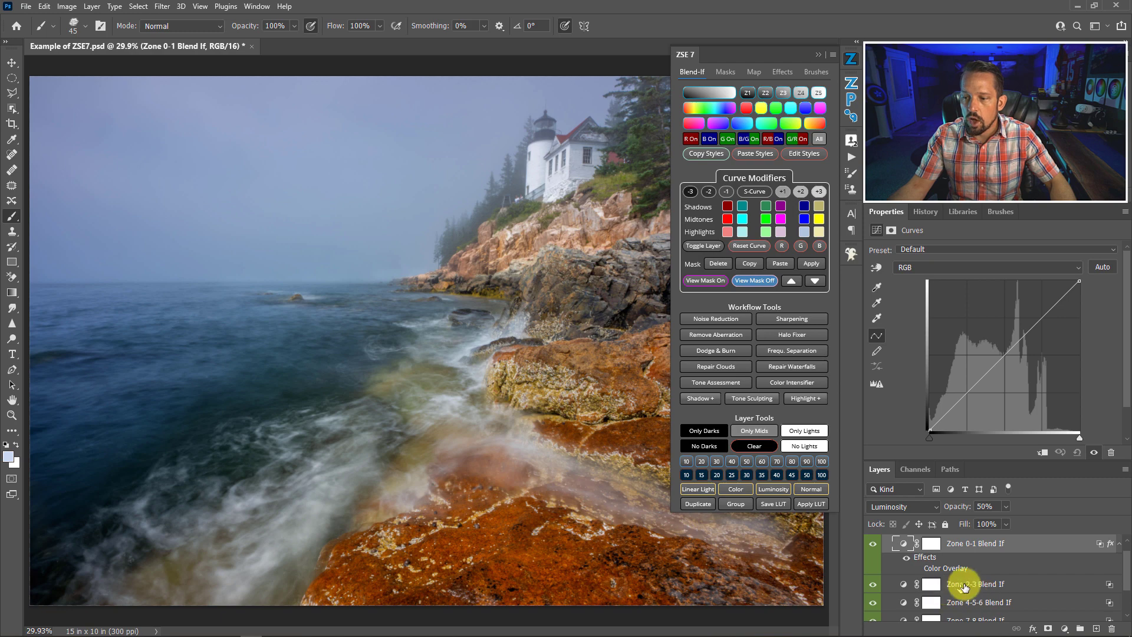
pyautogui.click(964, 586)
pyautogui.click(703, 281)
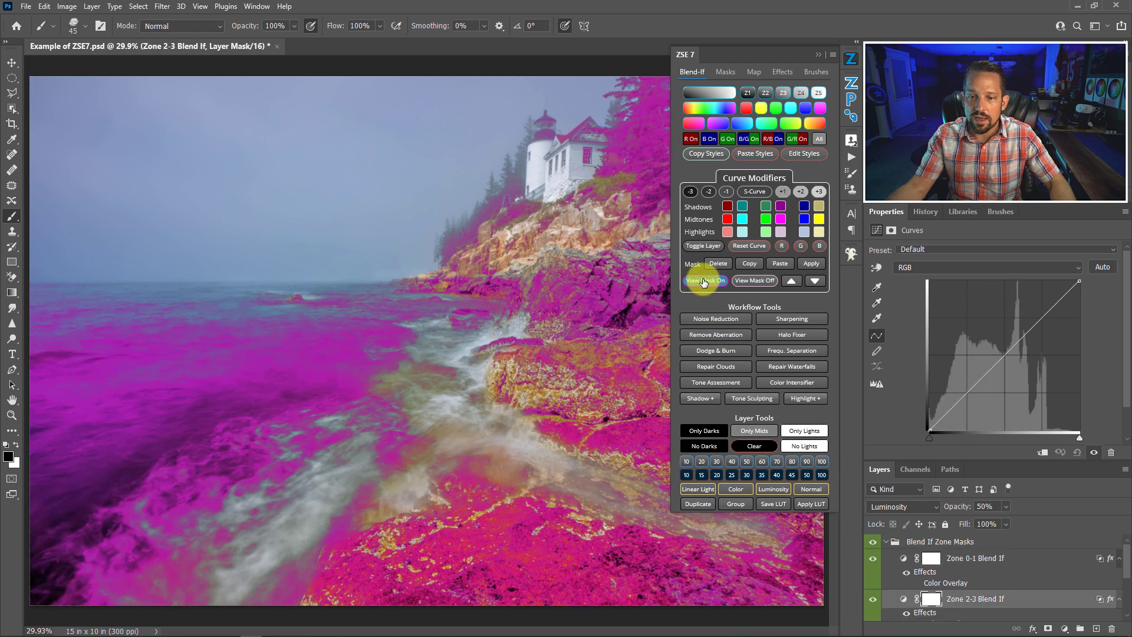
pyautogui.click(756, 280)
# Step: Preview the area affected by the Zone 4-5-6 Blend If layer with the mask overlay, and switch the overlay off again
pyautogui.scroll(-1, 960, 596)
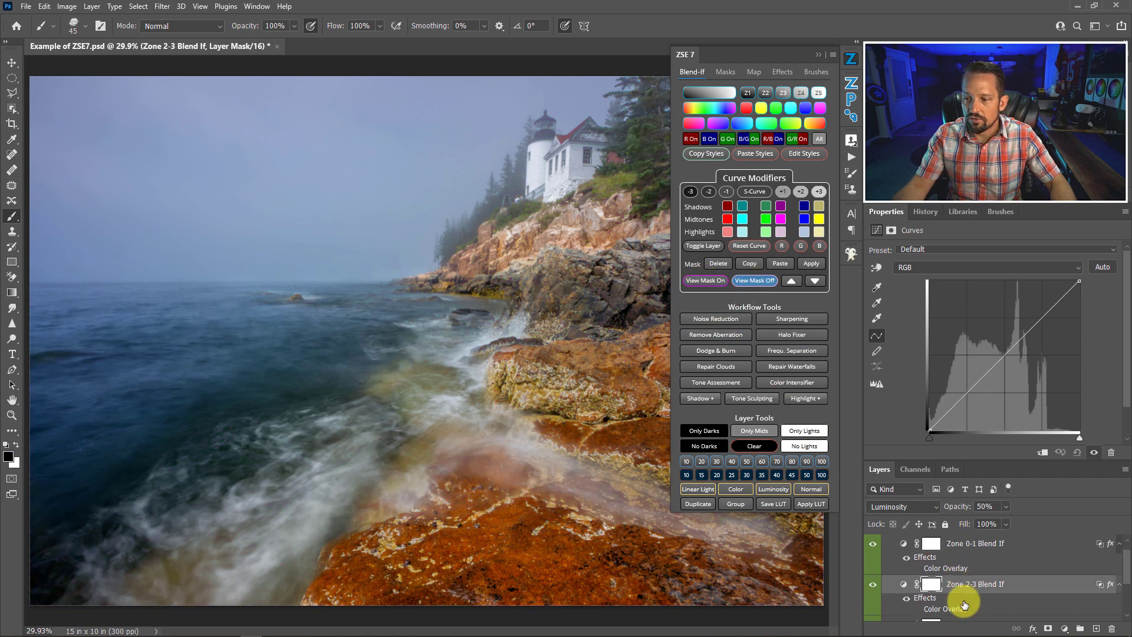
pyautogui.scroll(-1, 954, 599)
pyautogui.click(955, 597)
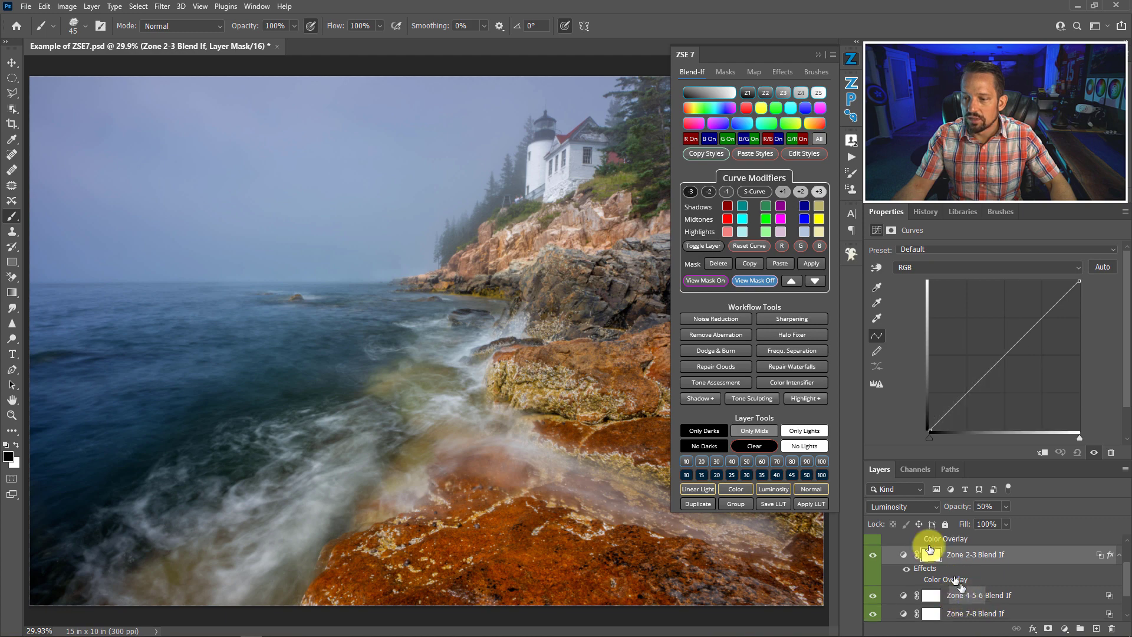
pyautogui.click(706, 281)
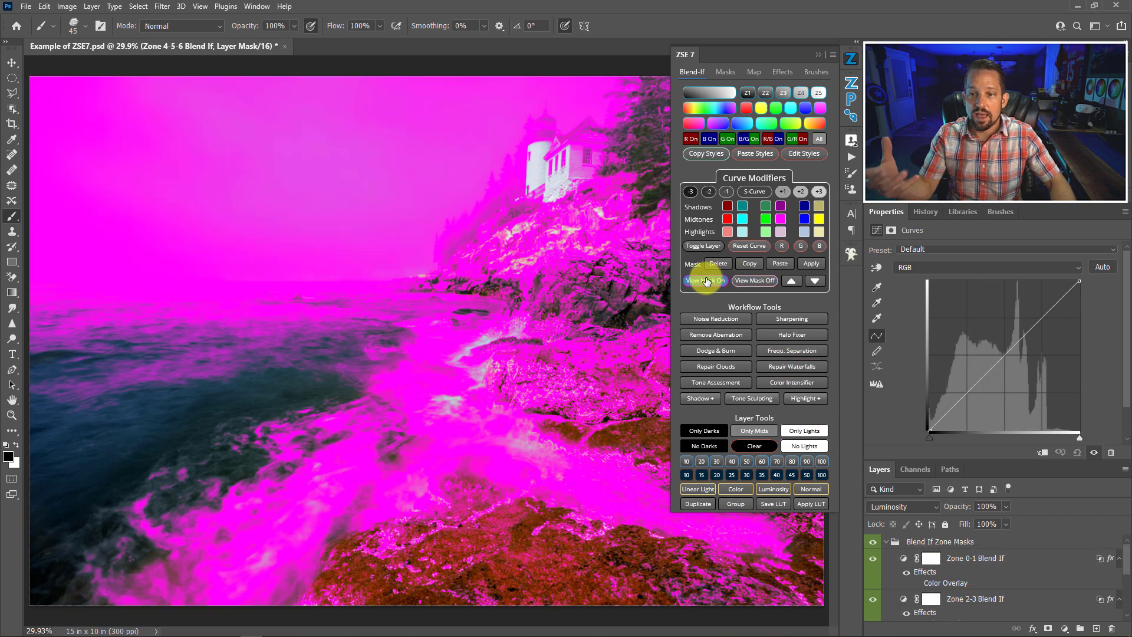
pyautogui.click(746, 282)
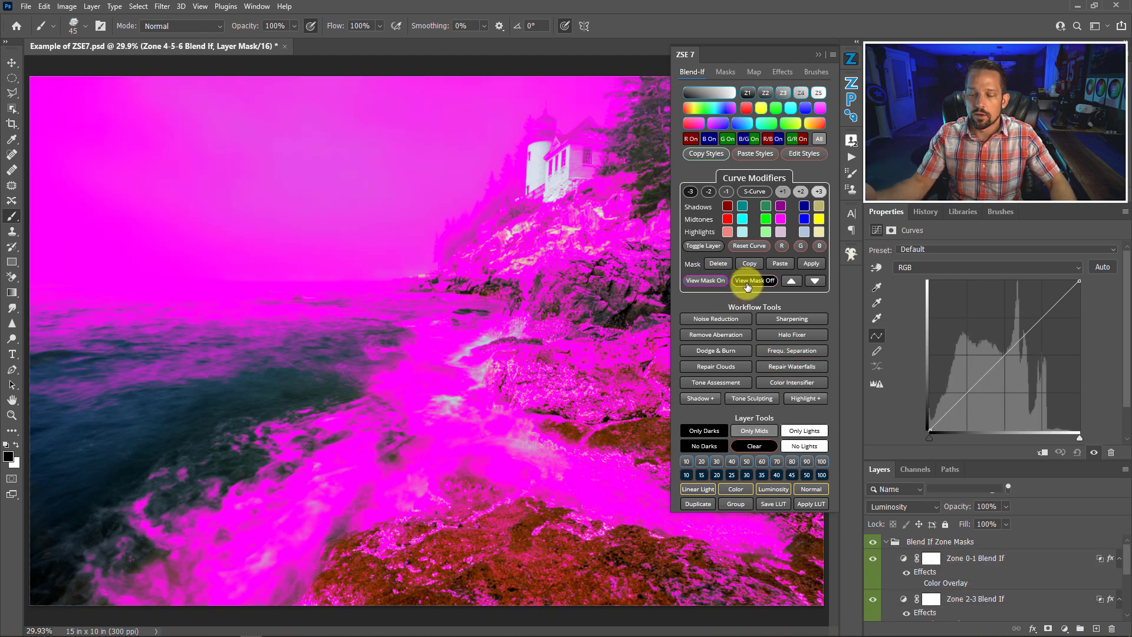
# Step: Preview the area affected by the Zone 7-8 Blend If layer with the mask overlay, and switch the overlay off again
pyautogui.scroll(-4, 972, 590)
pyautogui.scroll(-2, 970, 574)
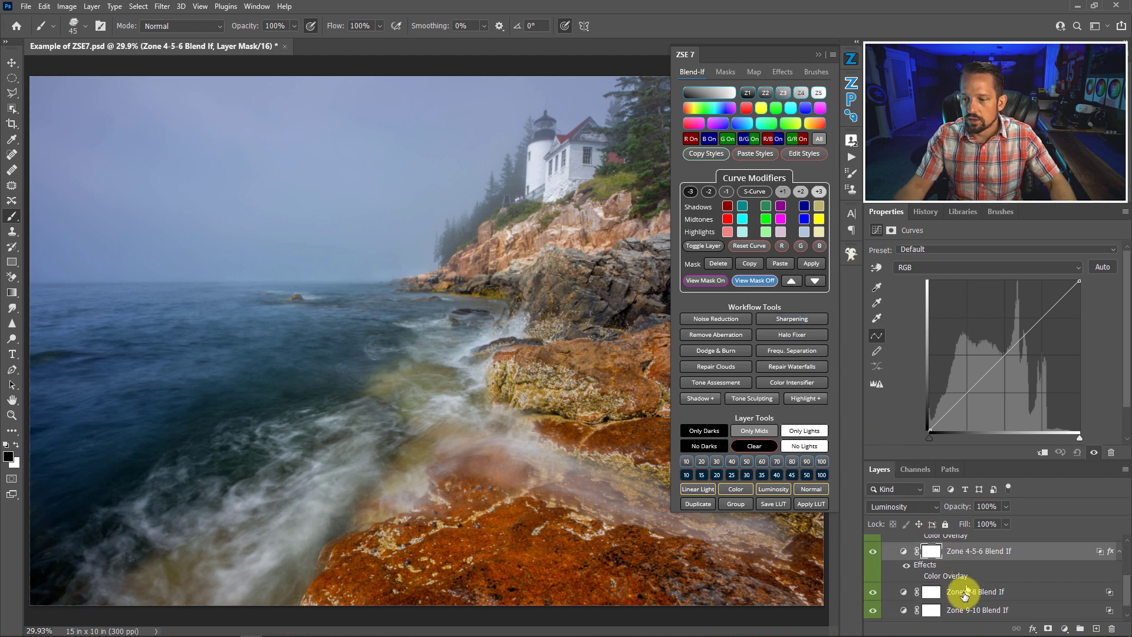
pyautogui.click(962, 596)
pyautogui.click(709, 281)
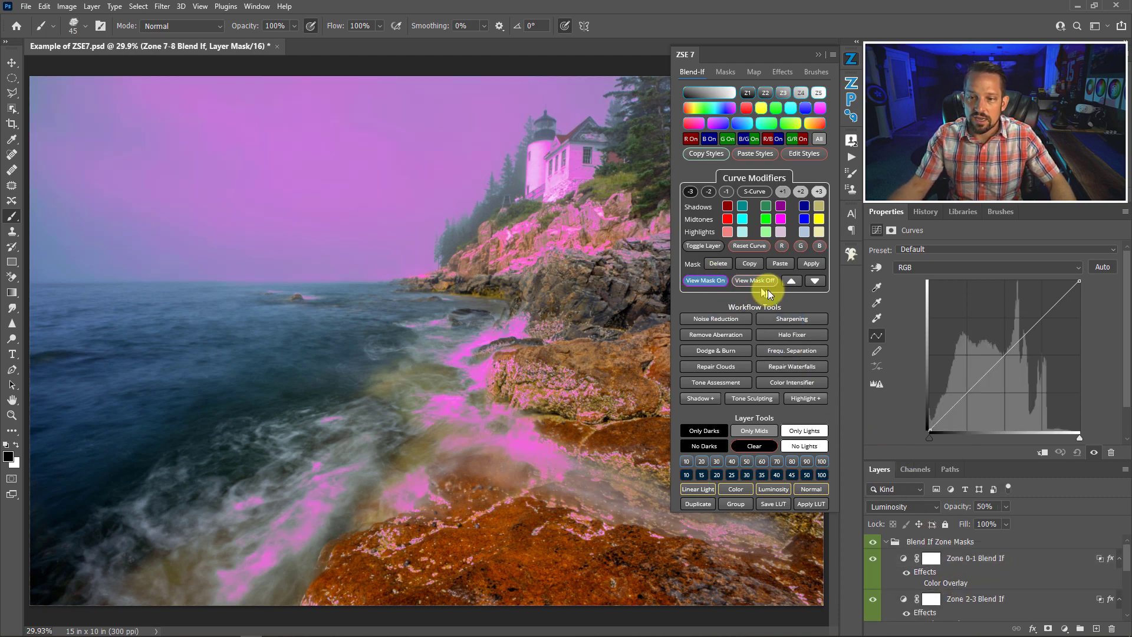
pyautogui.click(761, 282)
# Step: Preview the area affected by the Zone 9-10 Blend If layer with the mask overlay, and switch the overlay off again
pyautogui.scroll(-6, 970, 578)
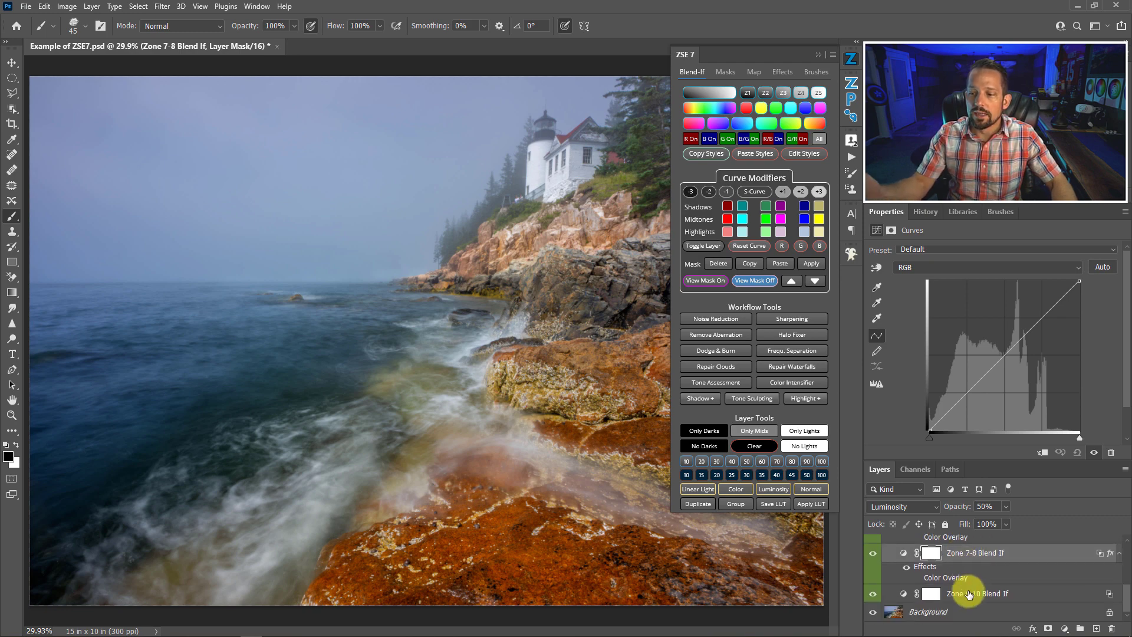
pyautogui.click(966, 594)
pyautogui.click(708, 280)
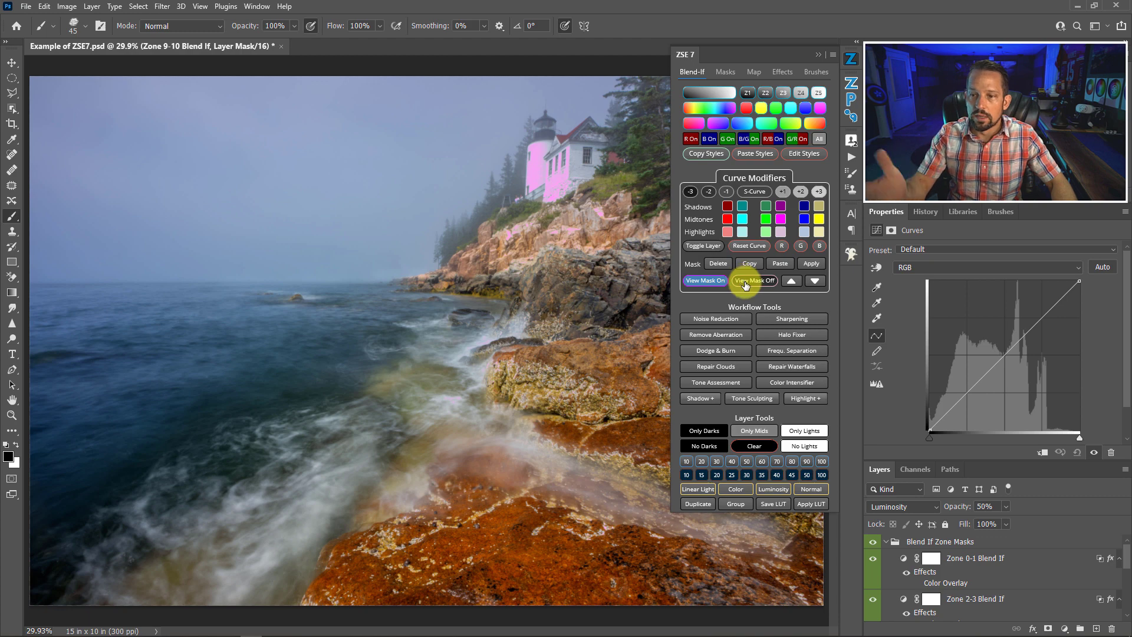
pyautogui.click(744, 285)
# Step: Apply the -1 curve modifier to the Zone 0-1 Blend If layer and compare the image with the layer hidden and shown
pyautogui.scroll(-5, 955, 589)
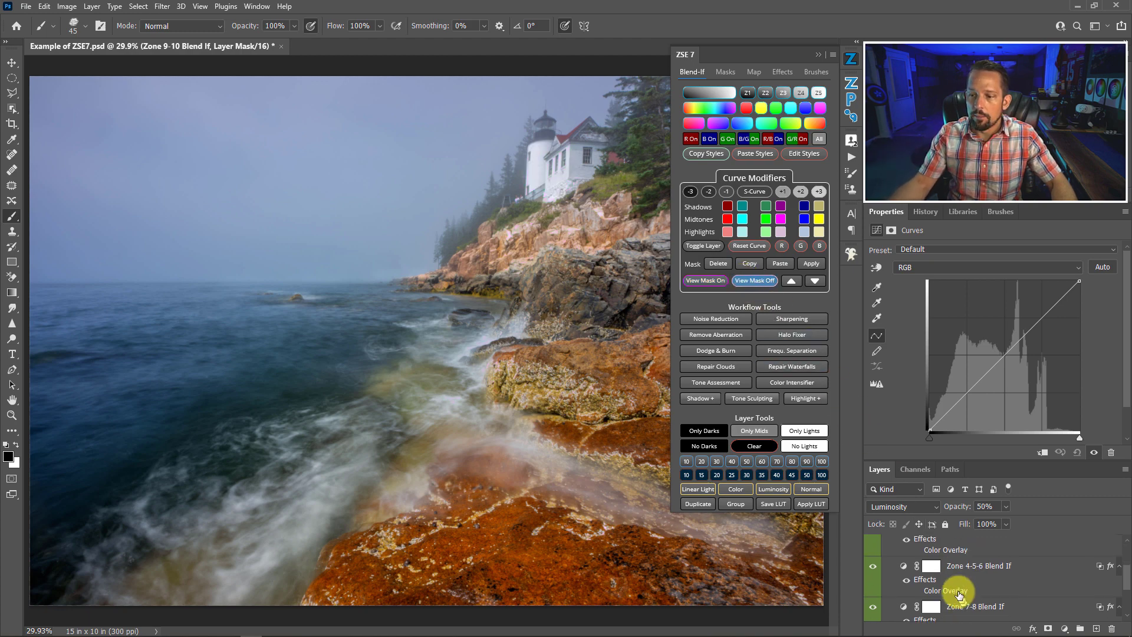
pyautogui.scroll(1, 957, 576)
pyautogui.click(957, 575)
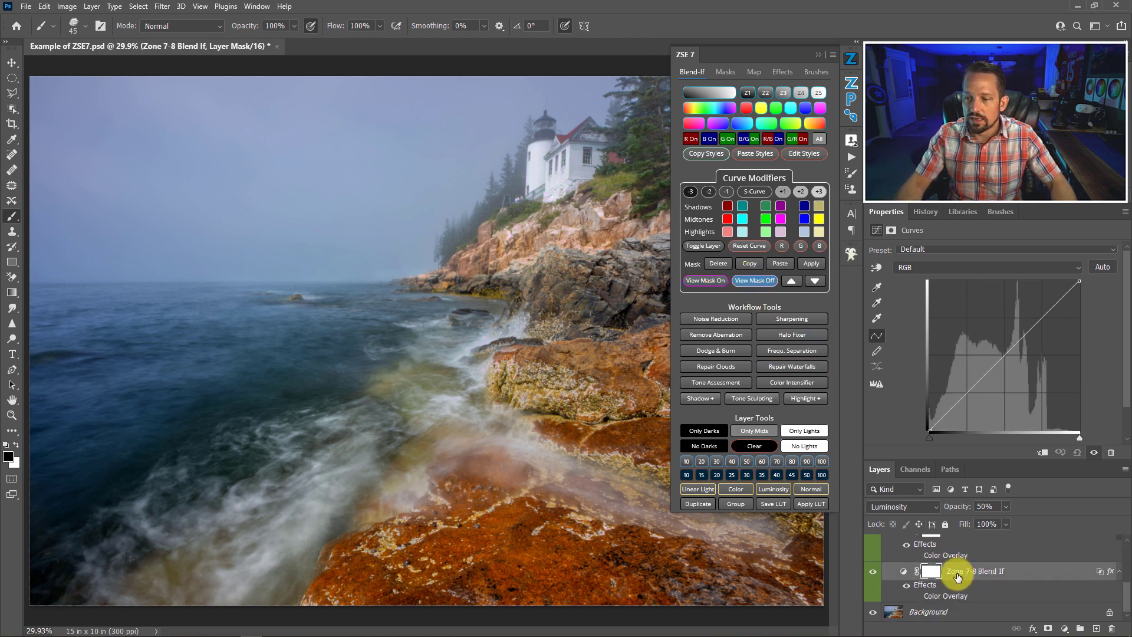
pyautogui.scroll(5, 956, 566)
pyautogui.click(953, 554)
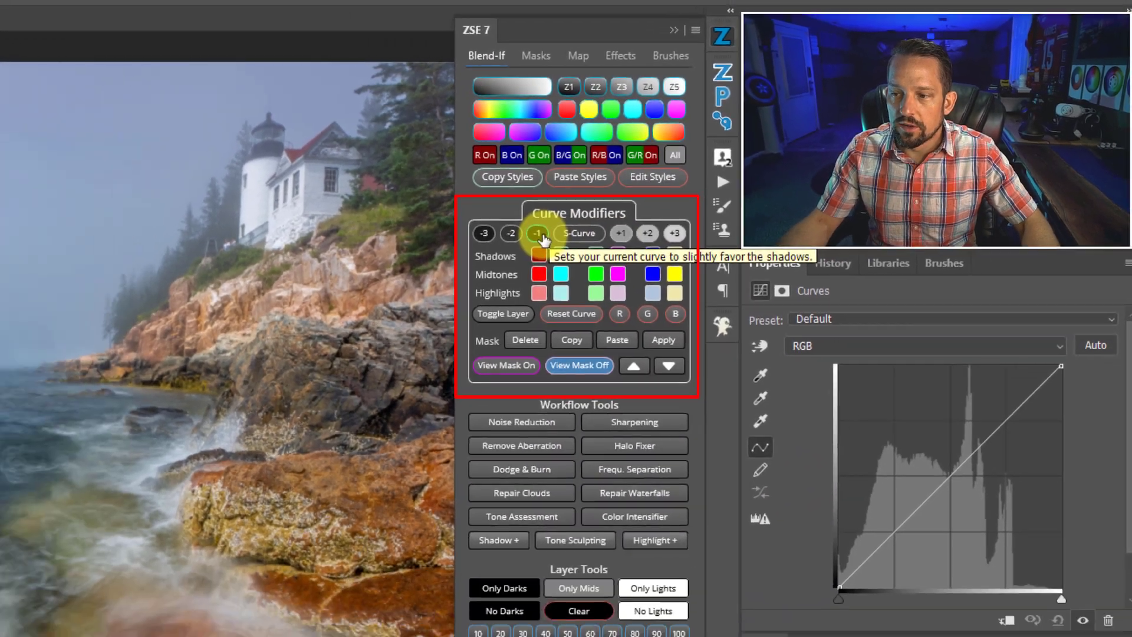
pyautogui.click(538, 236)
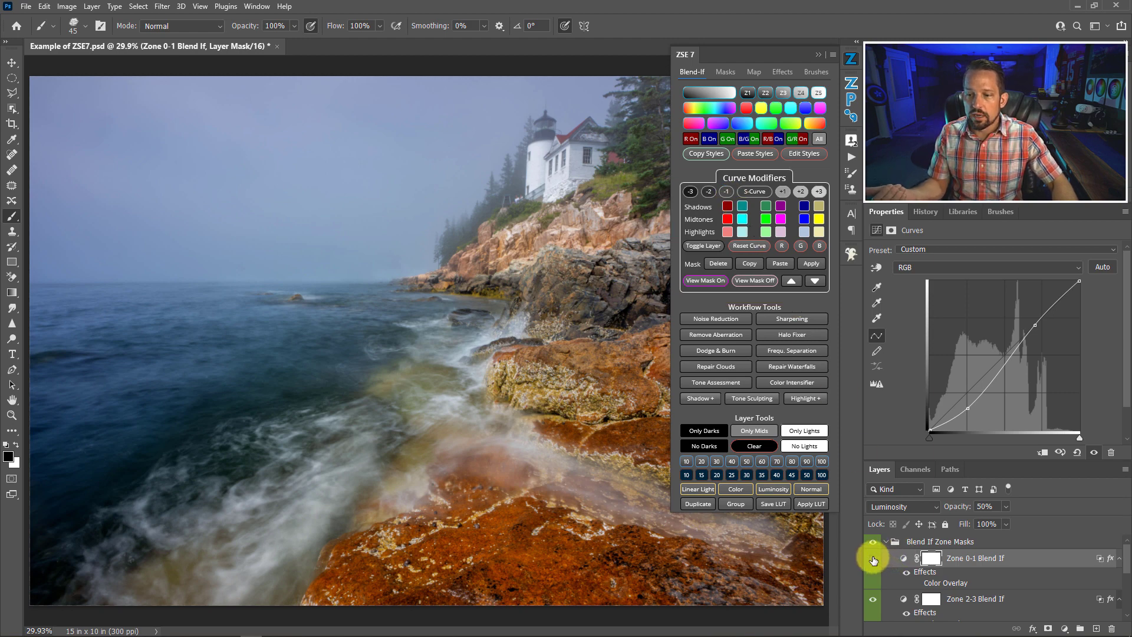
pyautogui.click(873, 559)
pyautogui.click(872, 558)
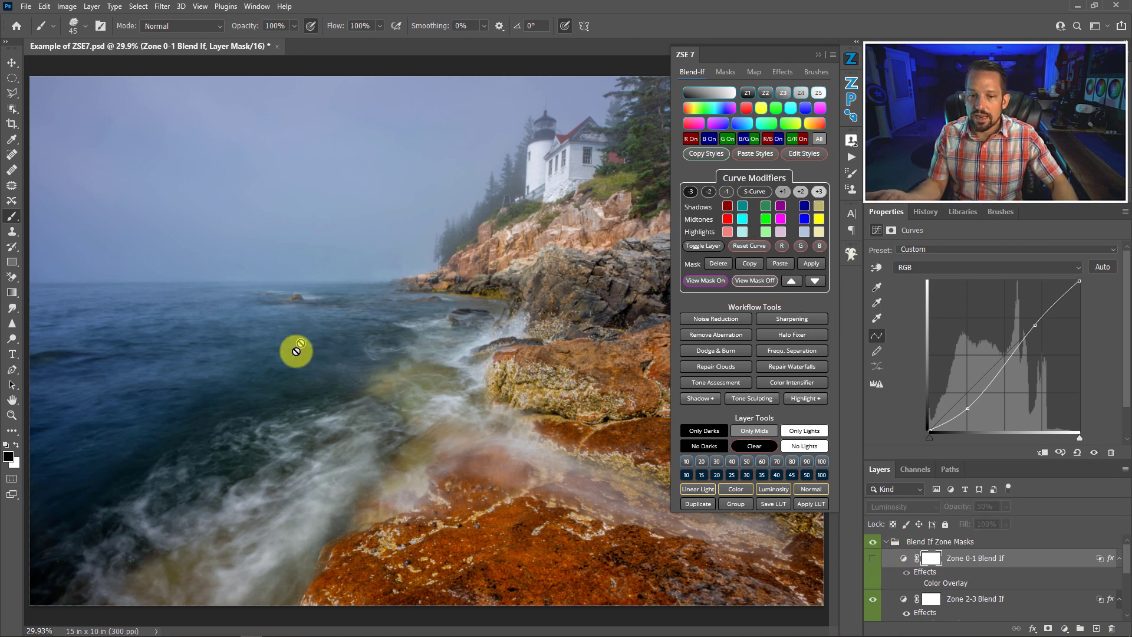
pyautogui.click(873, 558)
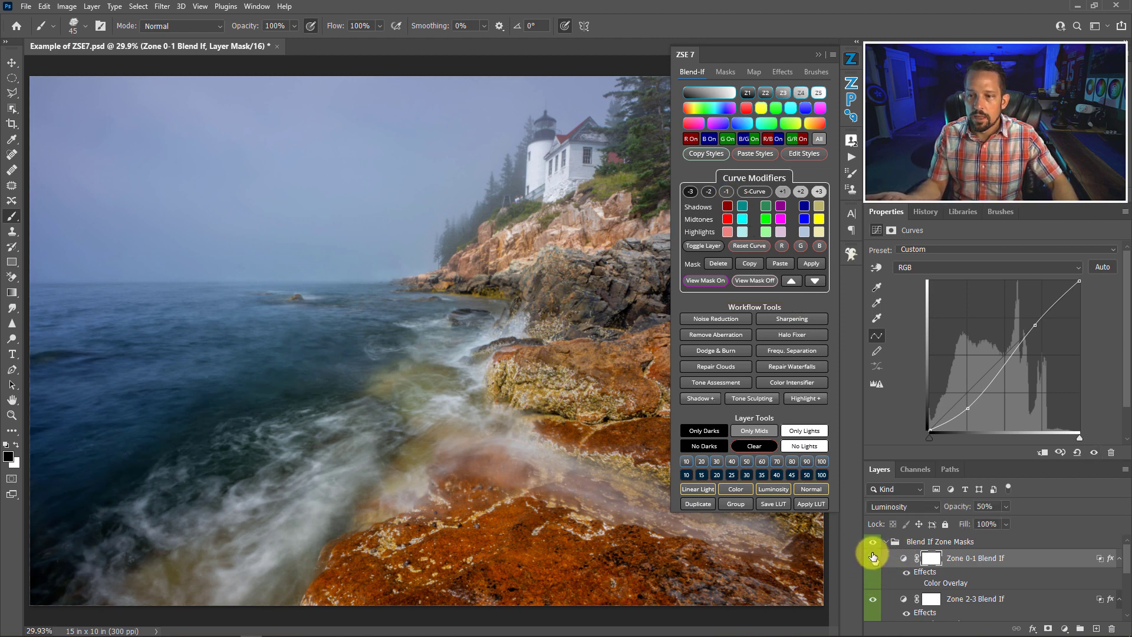
# Step: Try the -3 curve modifier on the Zone 0-1 Blend If layer and settle on -2
pyautogui.click(691, 192)
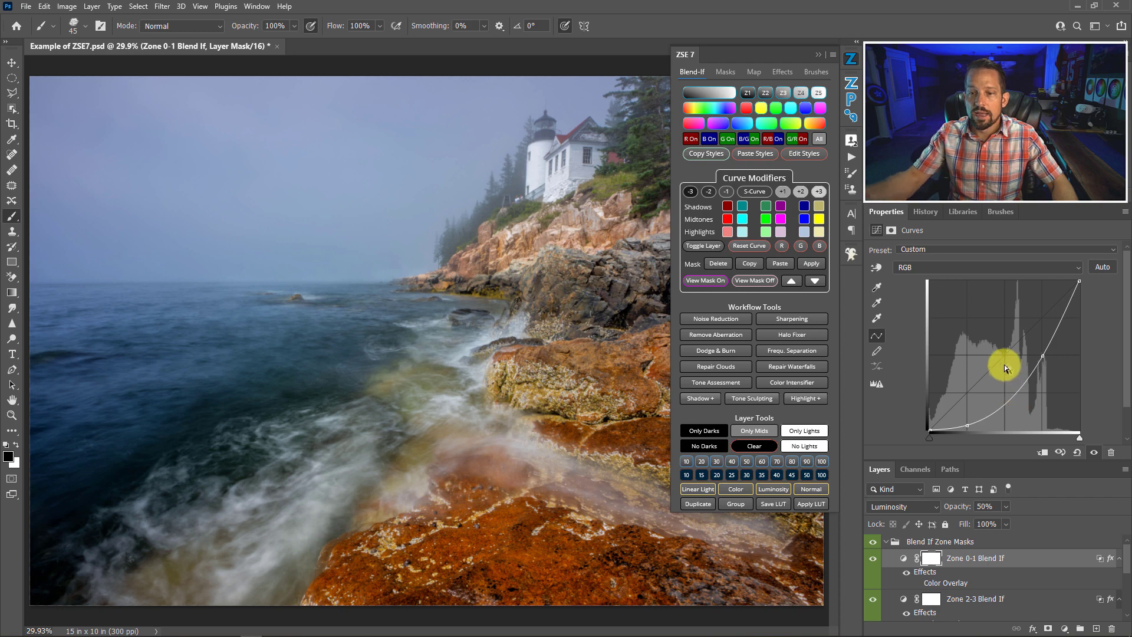
pyautogui.click(709, 192)
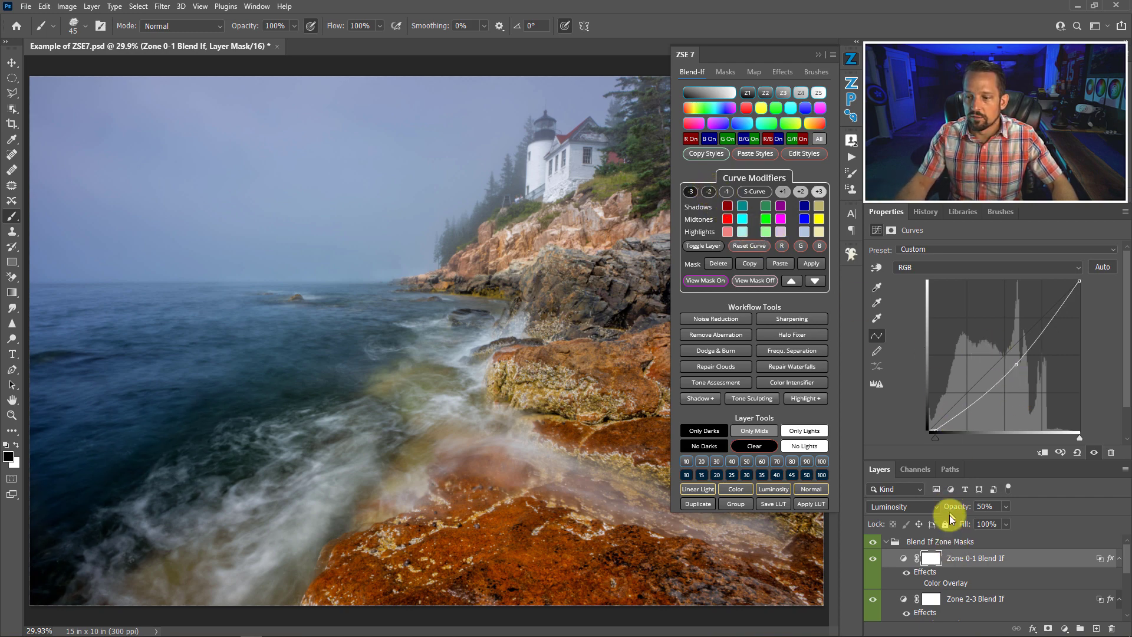
# Step: Apply the S-Curve modifier to the Zone 2-3 Blend If layer and compare the image with the layer hidden and shown
pyautogui.scroll(-1, 979, 575)
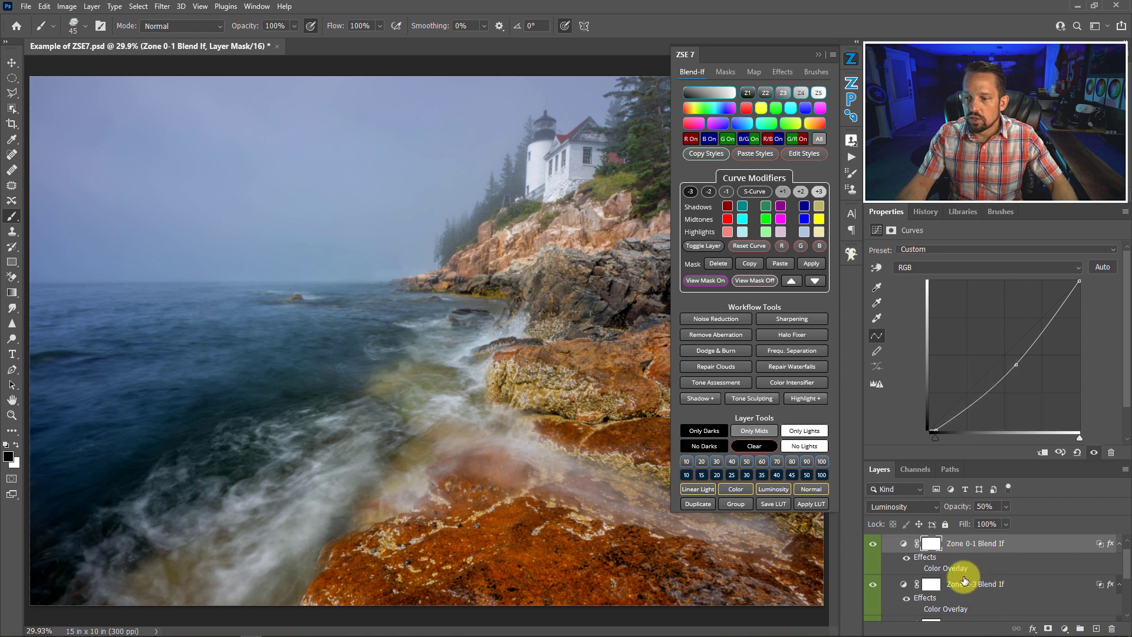
pyautogui.hotkey('ctrl', '2')
pyautogui.click(962, 582)
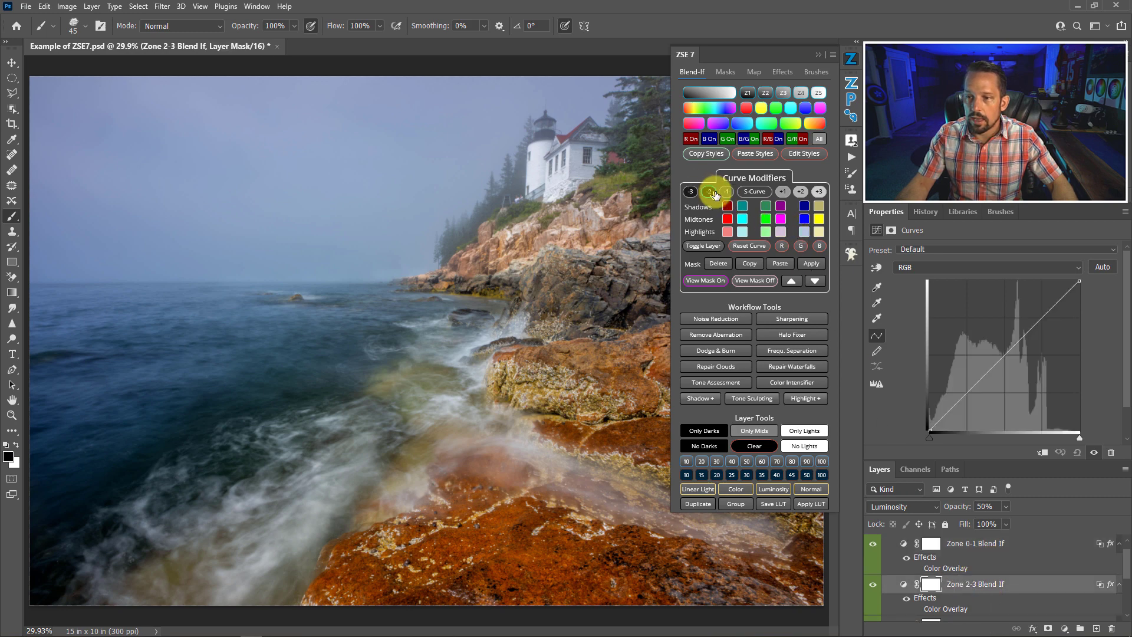
pyautogui.click(752, 192)
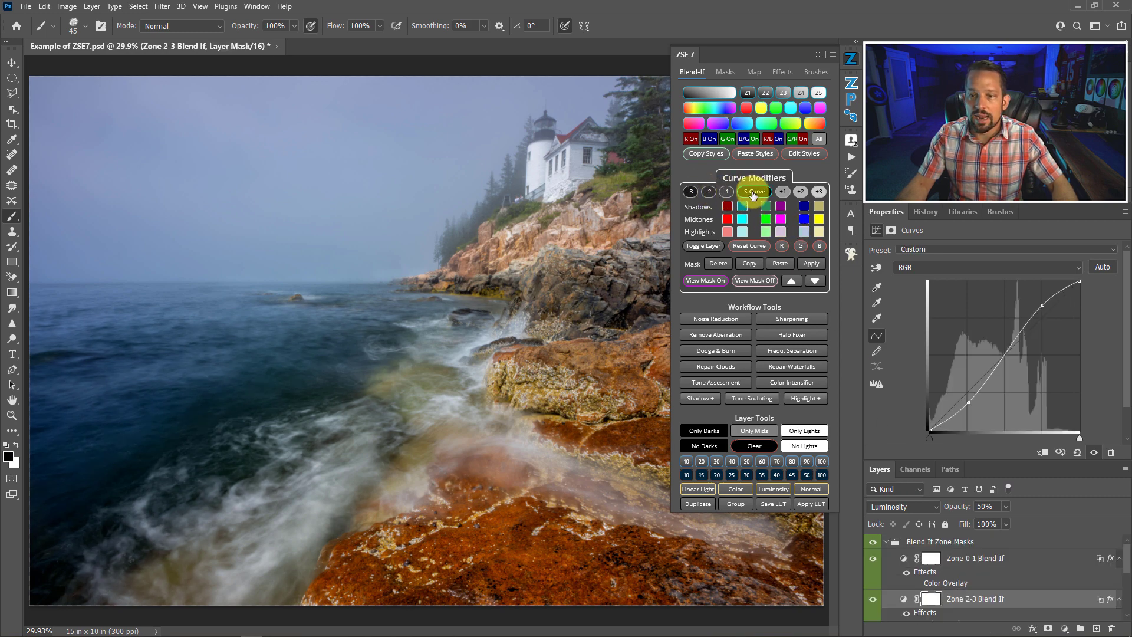
pyautogui.click(871, 599)
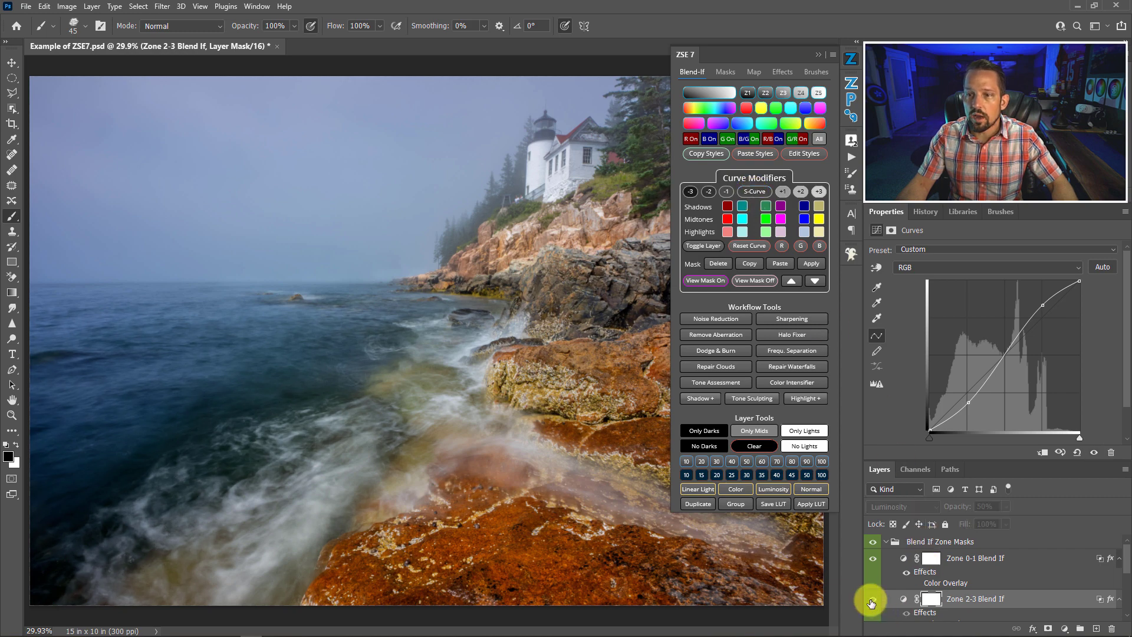
pyautogui.click(871, 599)
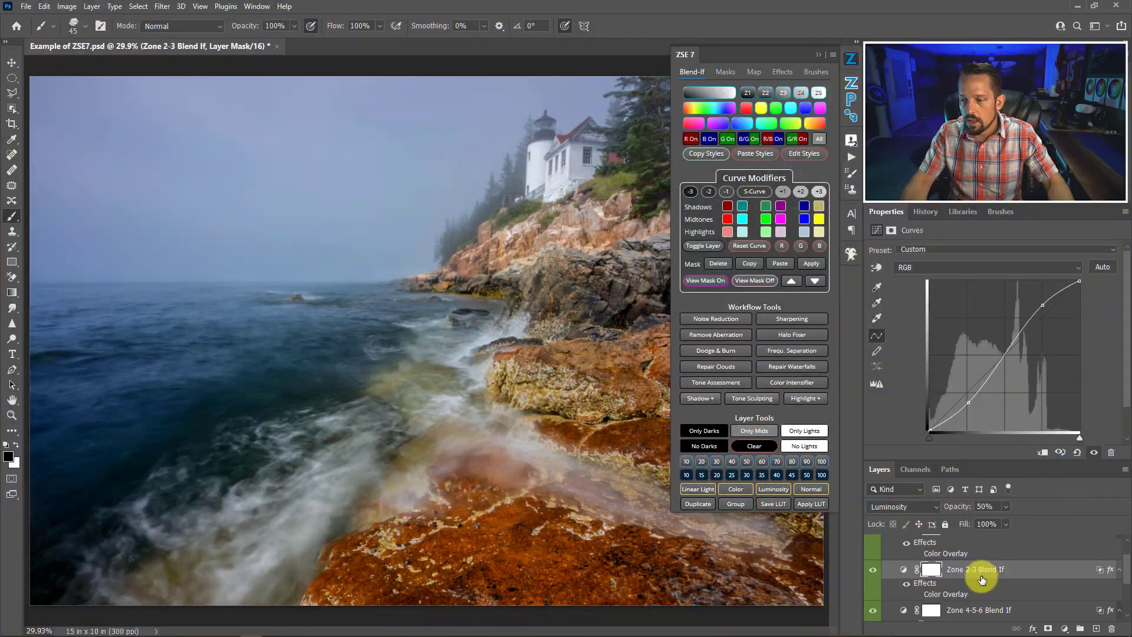
# Step: Apply the S-Curve modifier to the Zone 4-5-6 Blend If layer
pyautogui.click(967, 604)
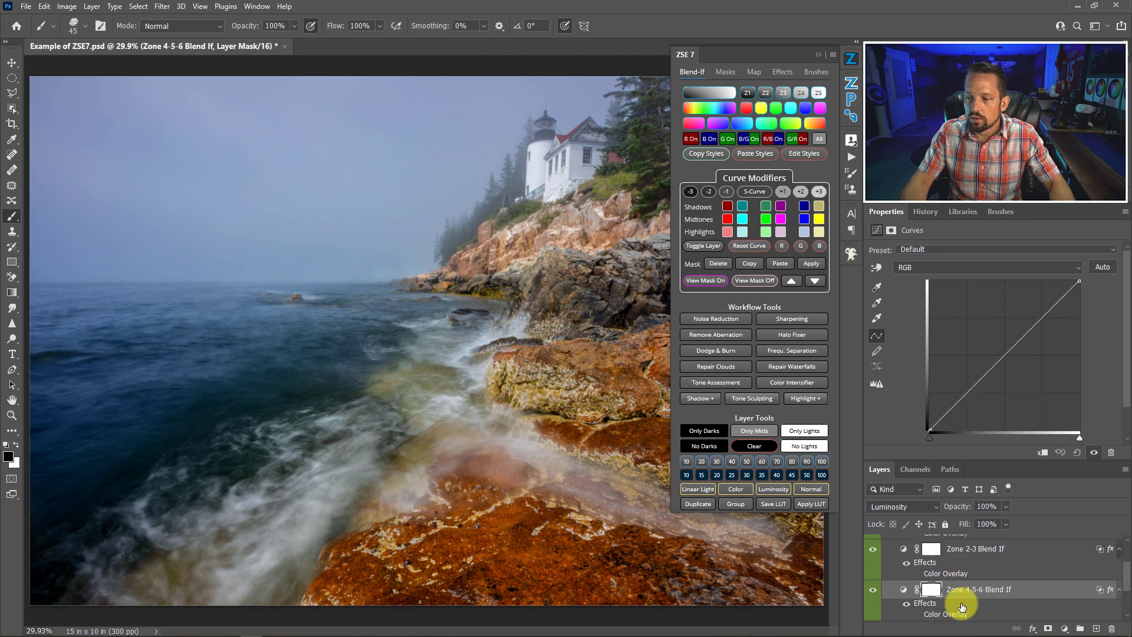
pyautogui.click(755, 191)
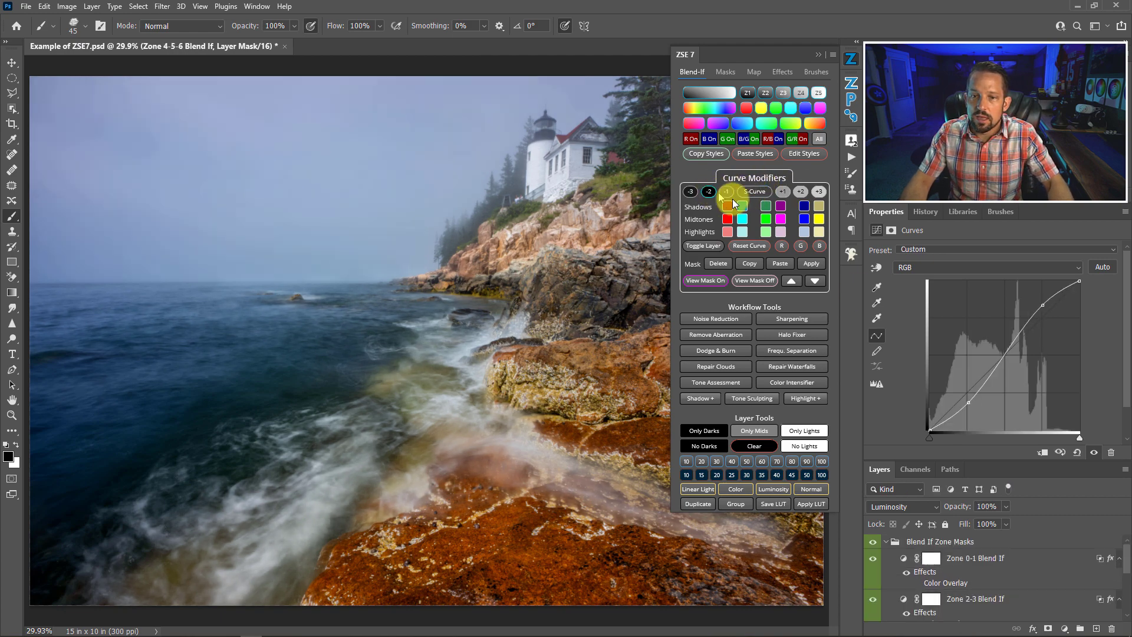
# Step: Compare the image with the Zone 4-5-6 Blend If layer hidden and shown
pyautogui.scroll(-1, 899, 572)
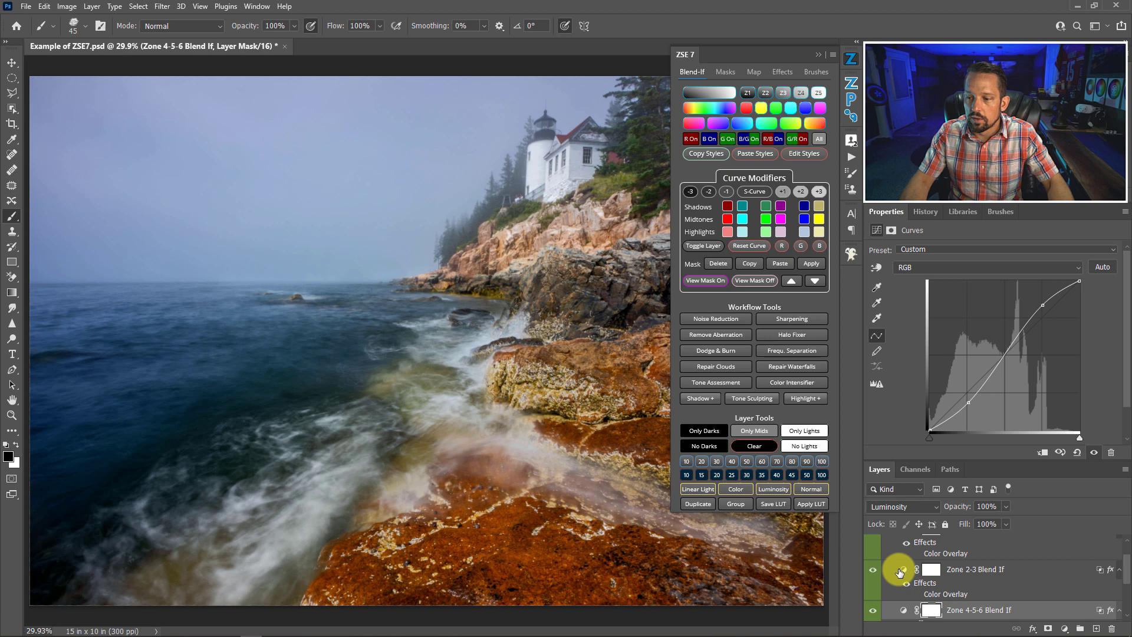
pyautogui.click(873, 611)
pyautogui.click(873, 611)
pyautogui.click(873, 611)
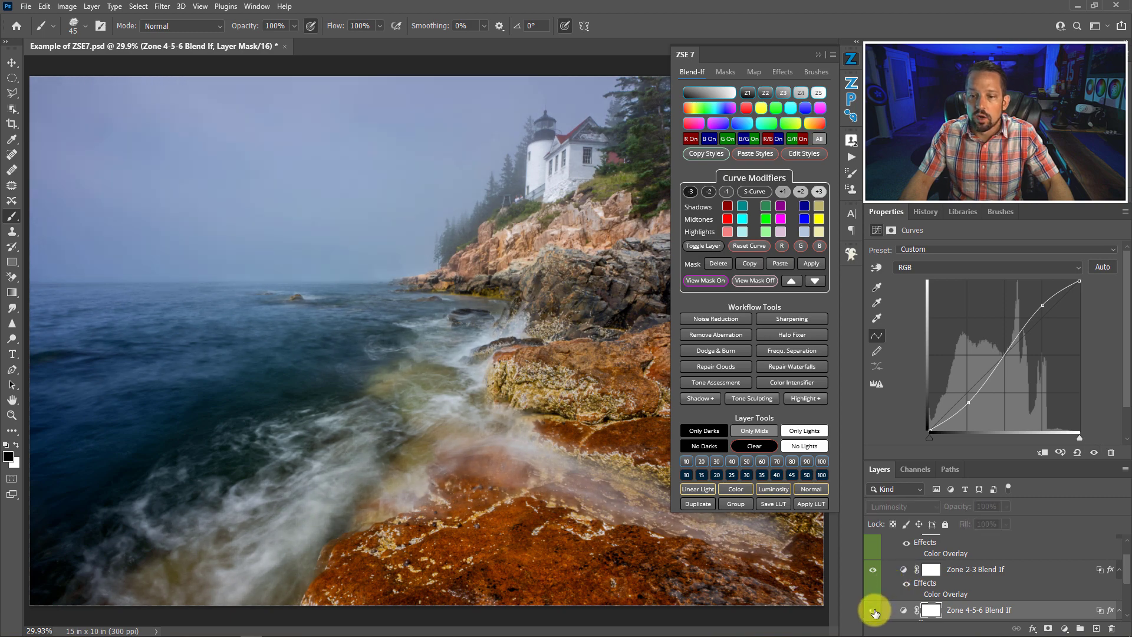
pyautogui.click(873, 611)
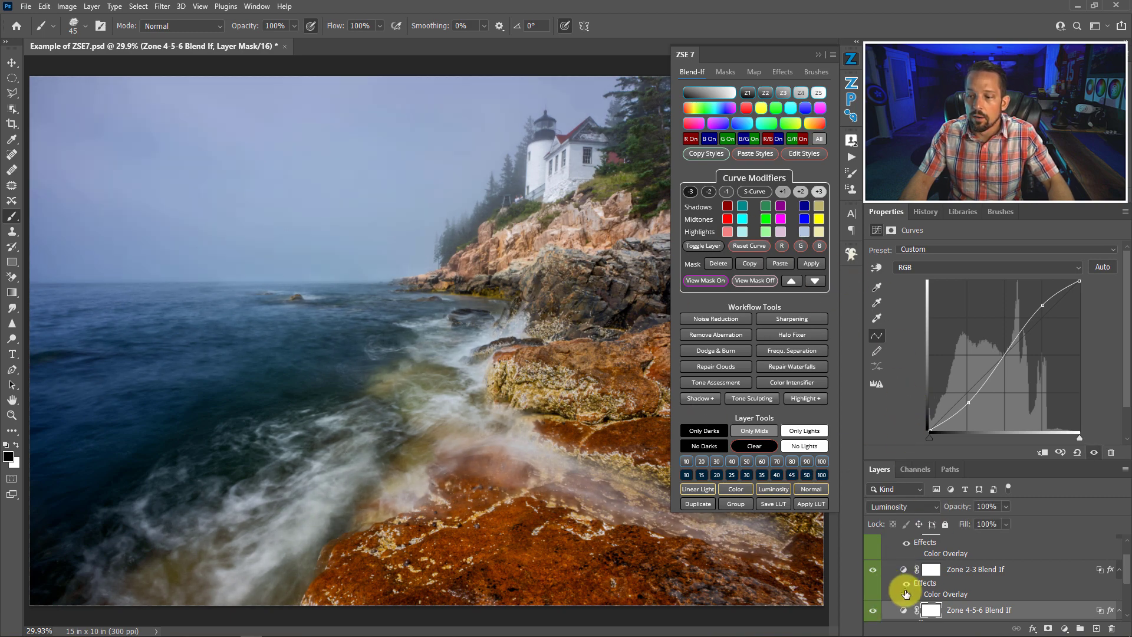
# Step: Preview the Zone 4-5-6 Blend If layer's mask overlay, and check the image again with and without the layer
pyautogui.click(717, 284)
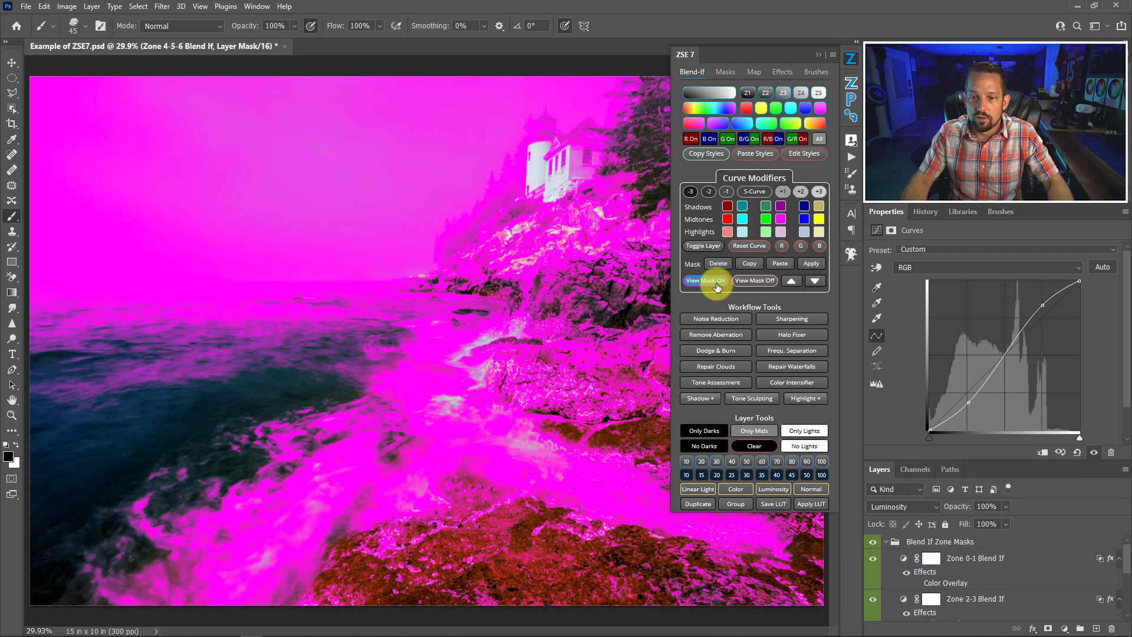
pyautogui.click(756, 280)
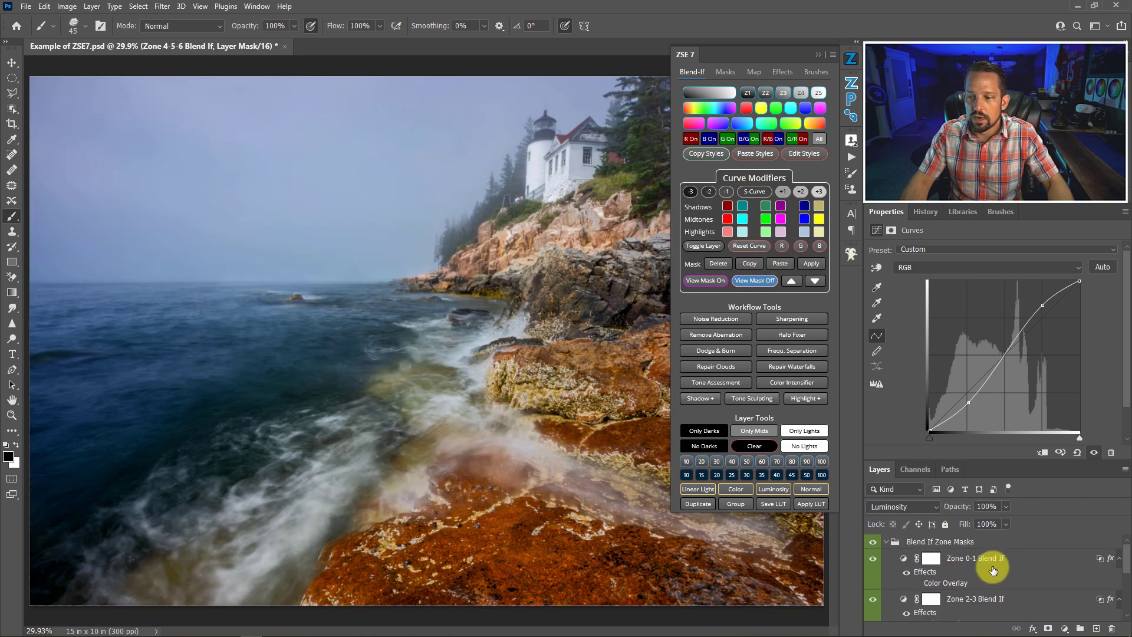
pyautogui.scroll(-1, 990, 568)
pyautogui.scroll(-1, 990, 568)
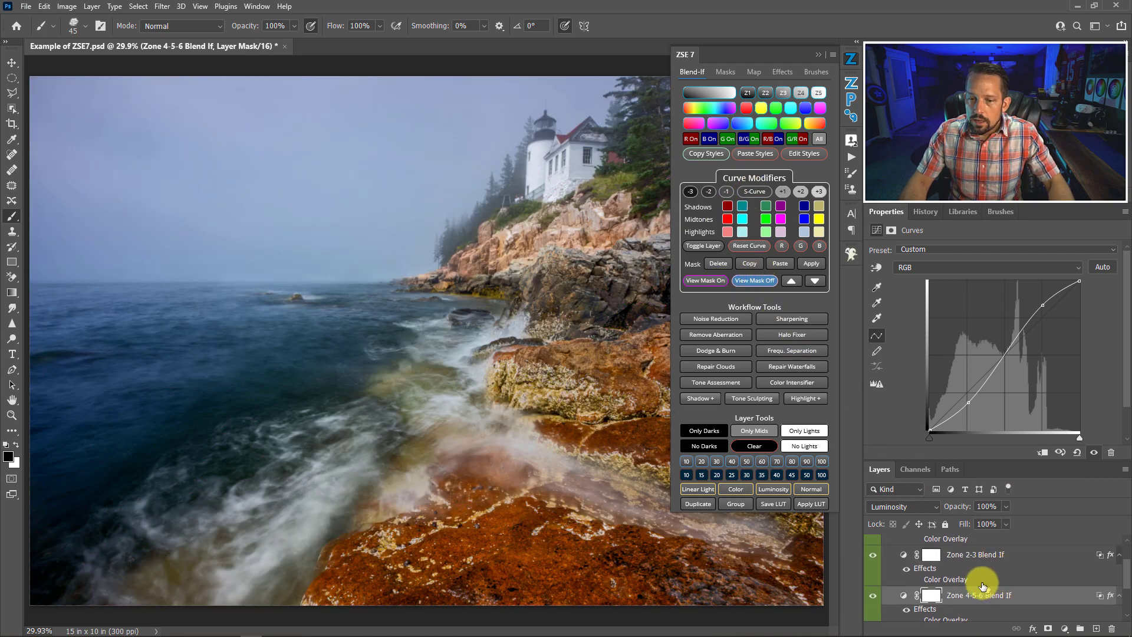
pyautogui.click(873, 595)
pyautogui.click(873, 594)
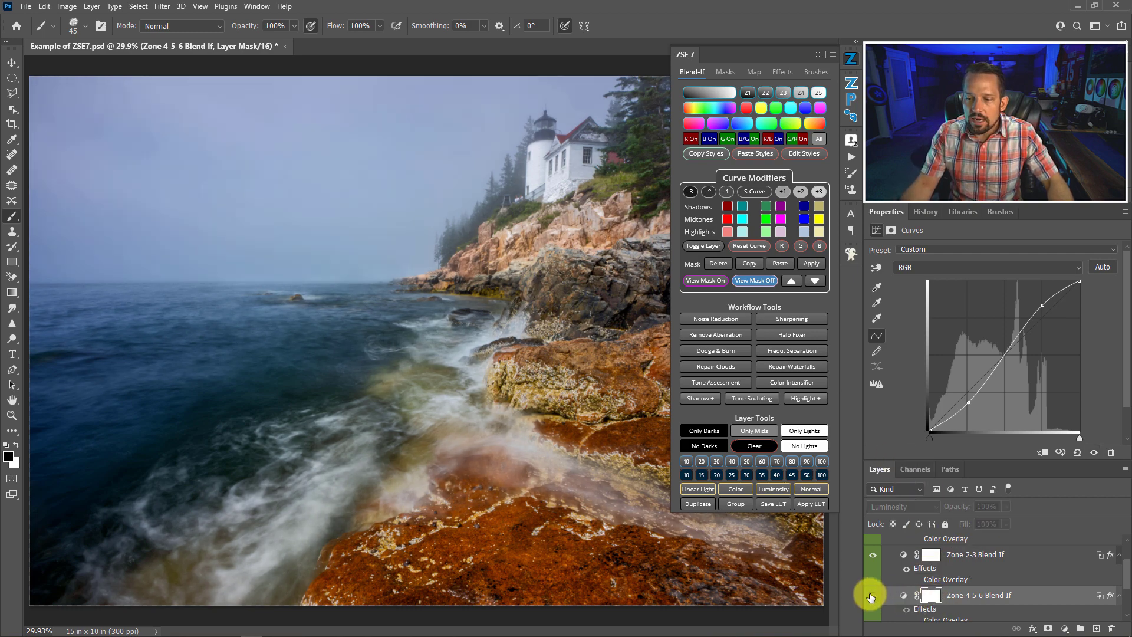
pyautogui.click(872, 594)
pyautogui.click(873, 594)
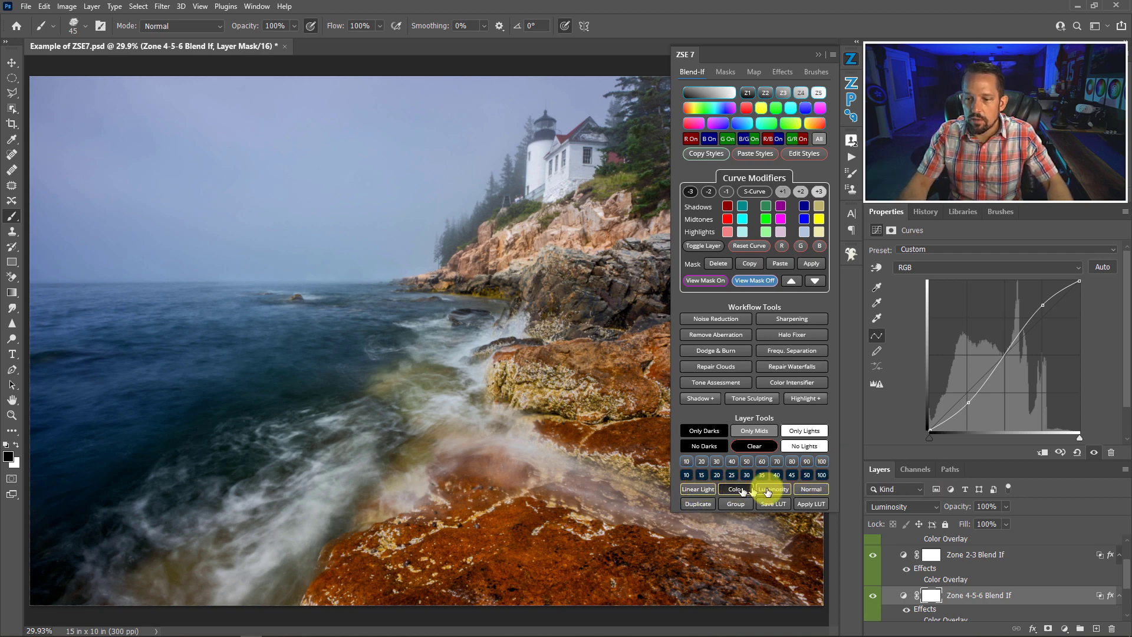
# Step: Try the Normal blend mode on the Zone 4-5-6 Blend If layer and return it to Luminosity
pyautogui.click(803, 491)
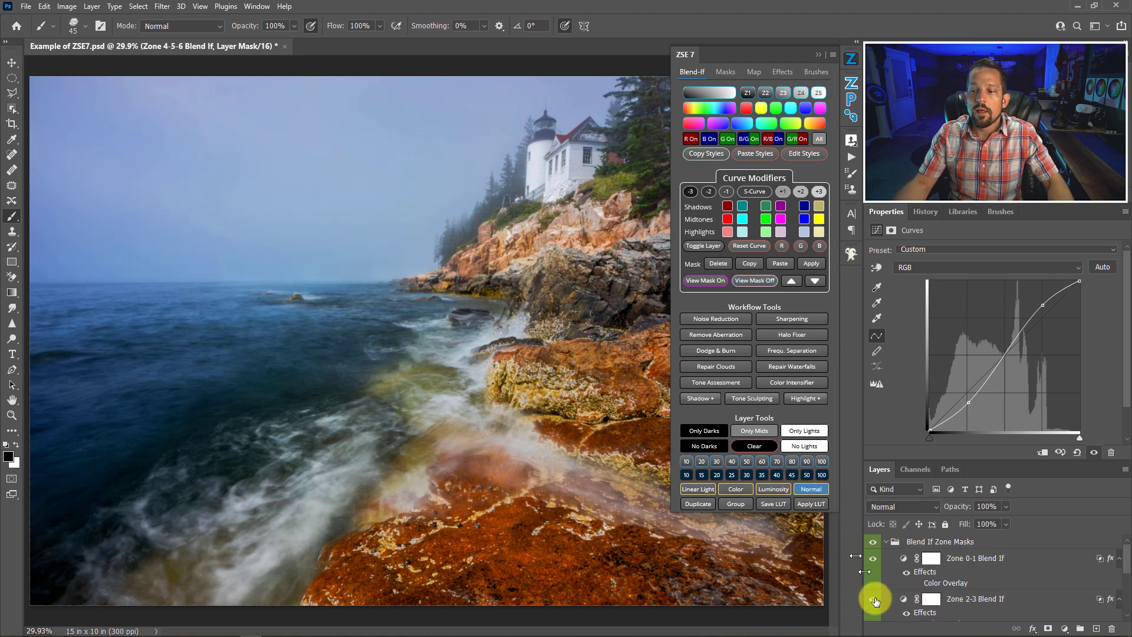
pyautogui.click(789, 493)
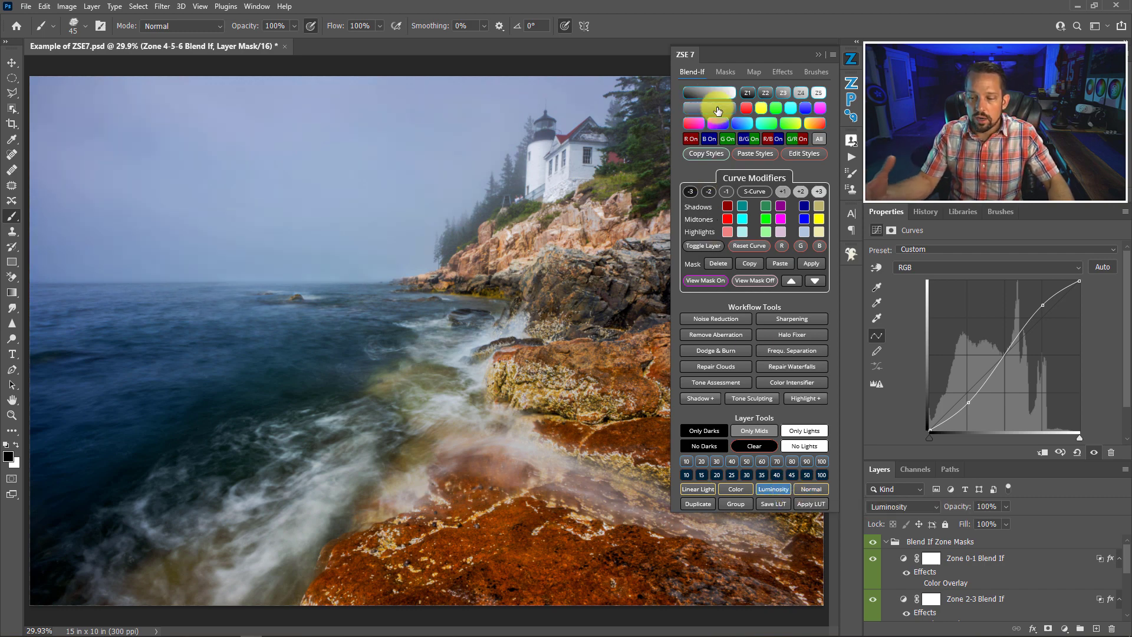
# Step: Preview the mask of the Zone 7-8 Blend If layer and apply the +1 curve modifier to that layer
pyautogui.scroll(-3, 960, 595)
pyautogui.scroll(-1, 964, 576)
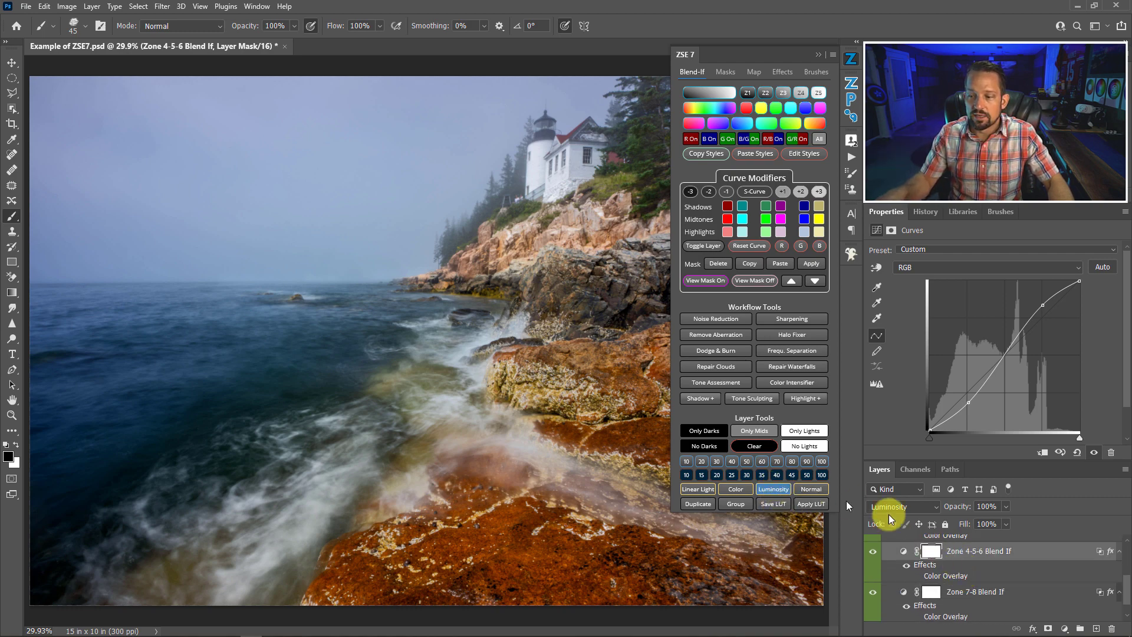
pyautogui.click(979, 591)
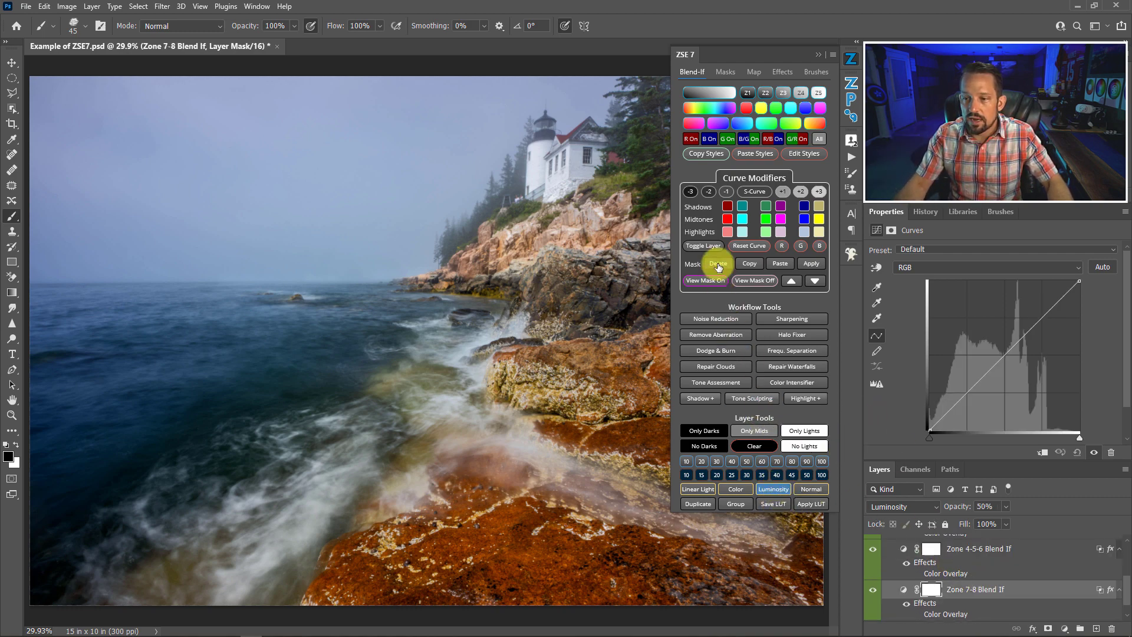
pyautogui.click(709, 281)
pyautogui.click(737, 282)
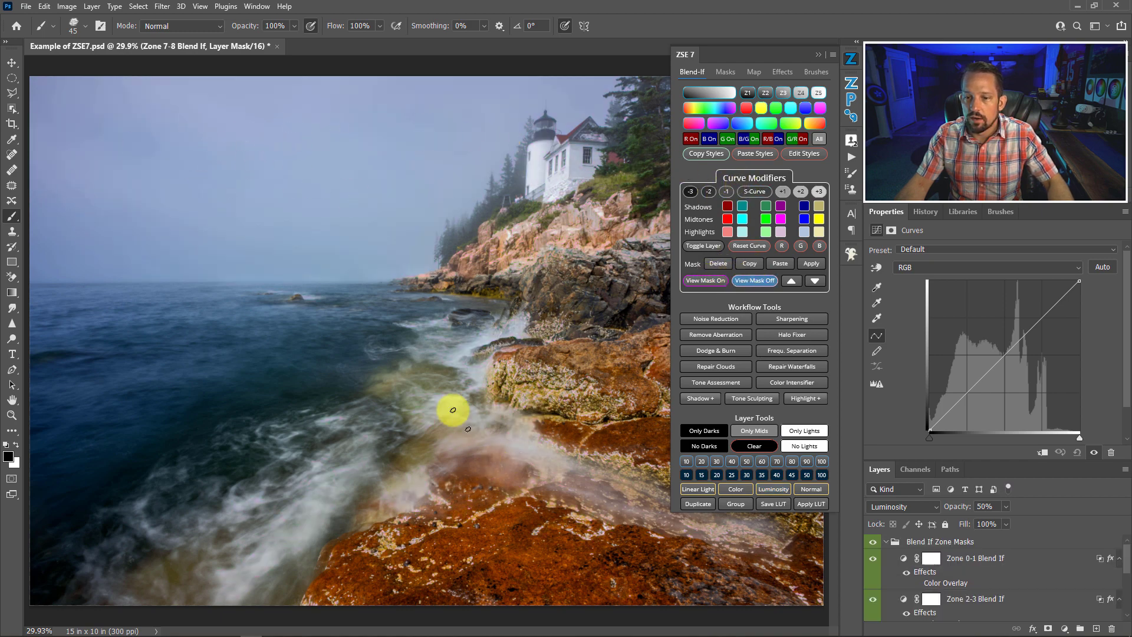
pyautogui.click(783, 192)
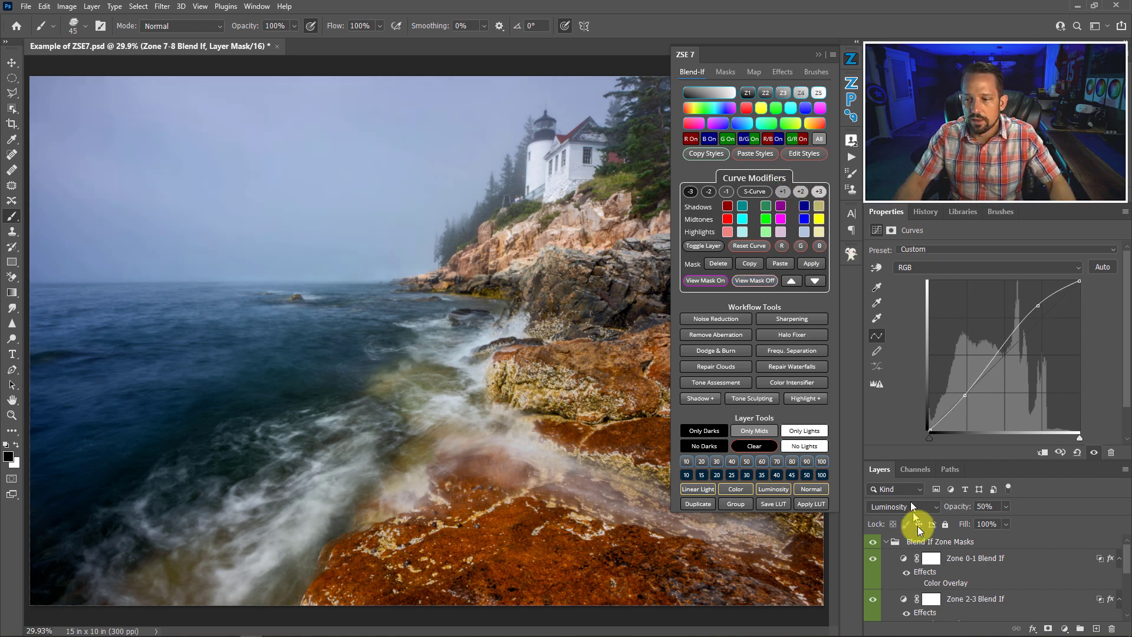
# Step: Collapse the Blend If Zone Masks group and compare the image with the whole group hidden and shown
pyautogui.click(886, 542)
pyautogui.click(873, 541)
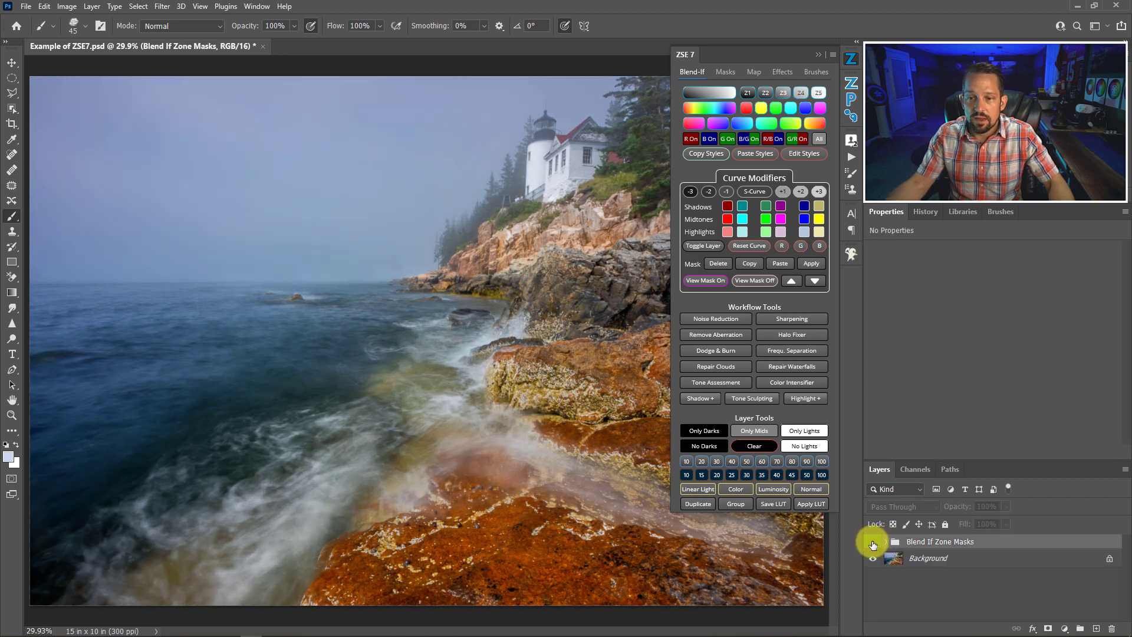
pyautogui.click(872, 543)
pyautogui.click(872, 542)
pyautogui.click(872, 542)
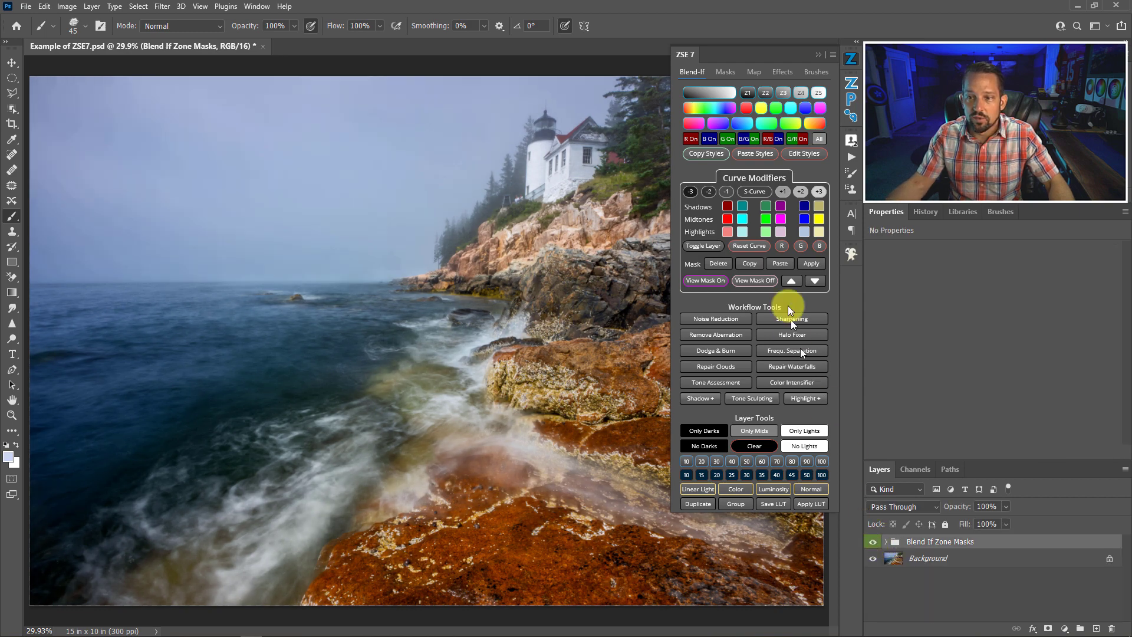
# Step: Generate the full set of color Blend-If layers and look through the Colors - Blend If group
pyautogui.click(717, 109)
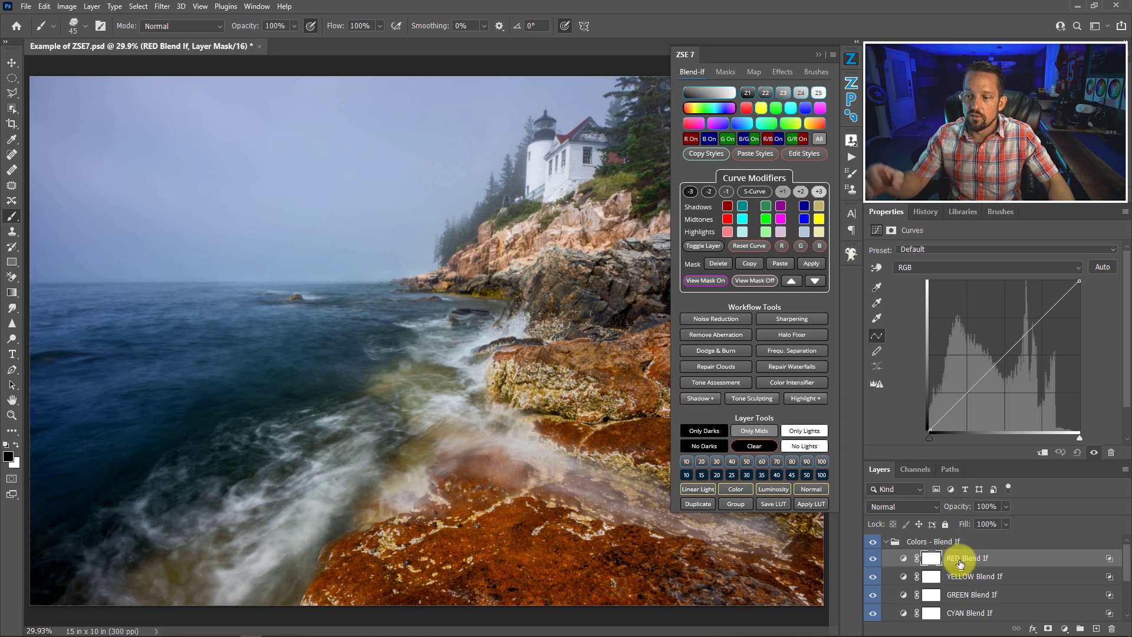
pyautogui.scroll(-2, 961, 575)
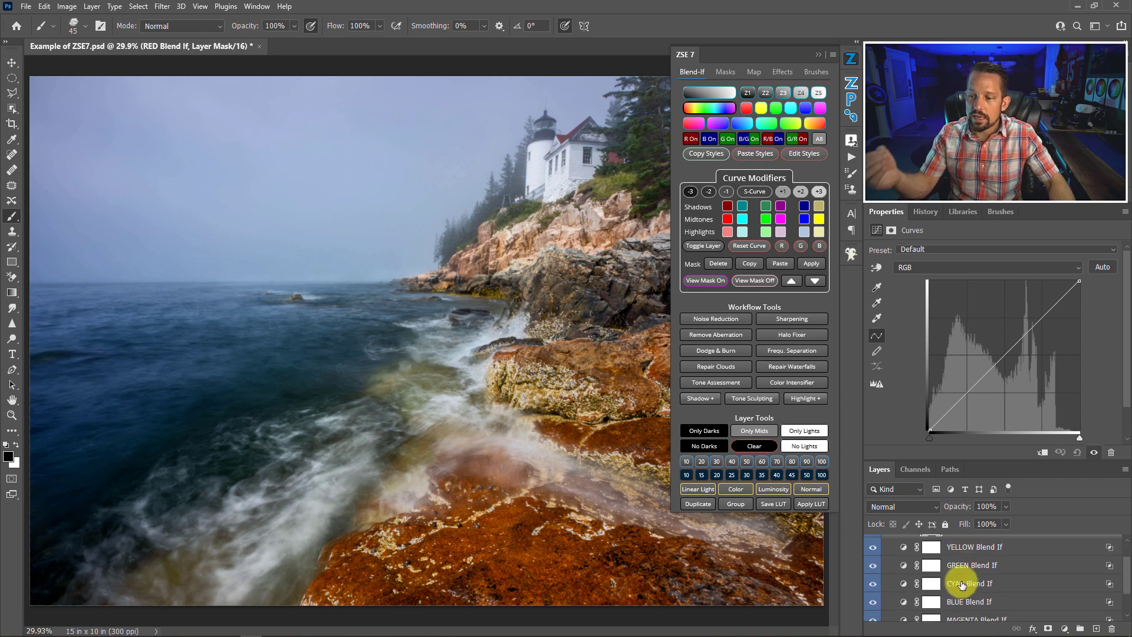
pyautogui.scroll(2, 961, 583)
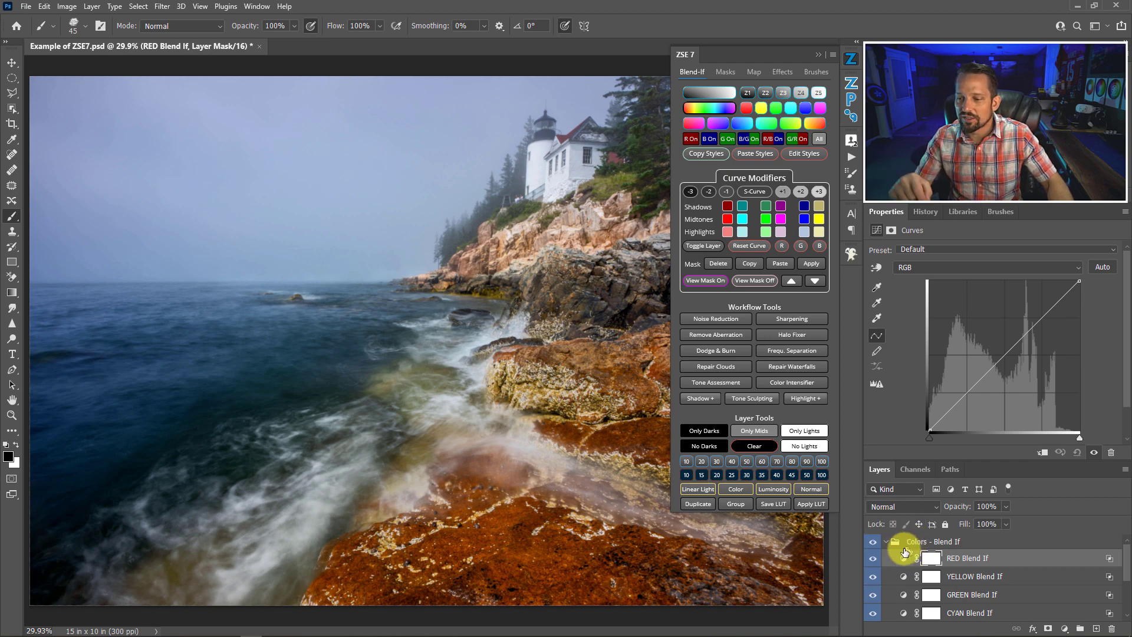
# Step: Preview the mask overlay of the RED Blend If layer and turn the overlay off
pyautogui.click(903, 557)
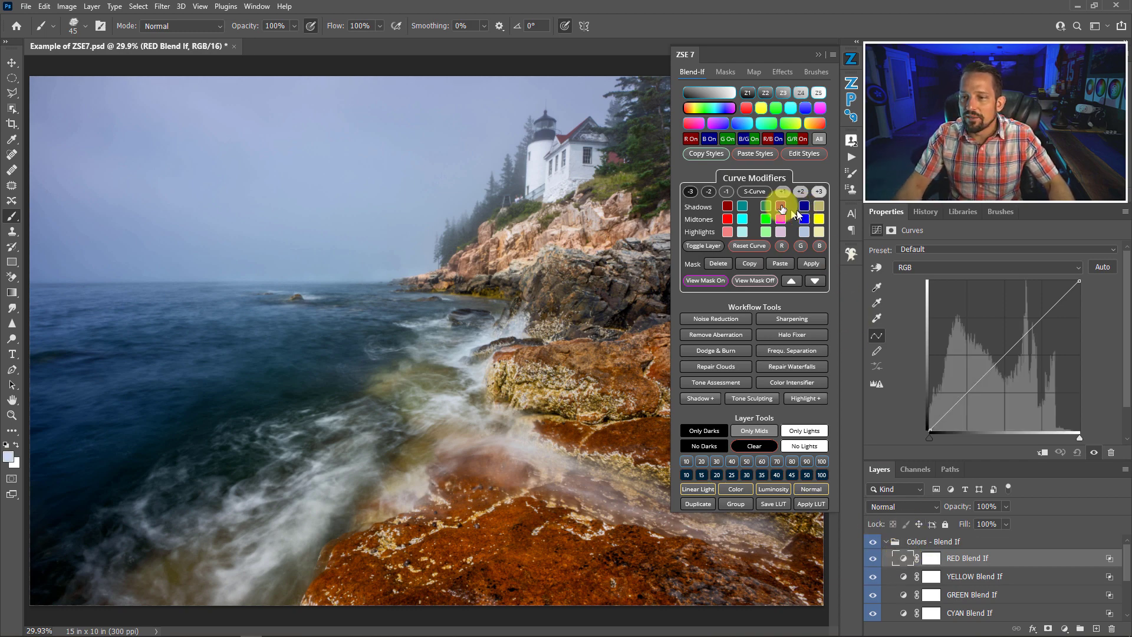
pyautogui.click(706, 283)
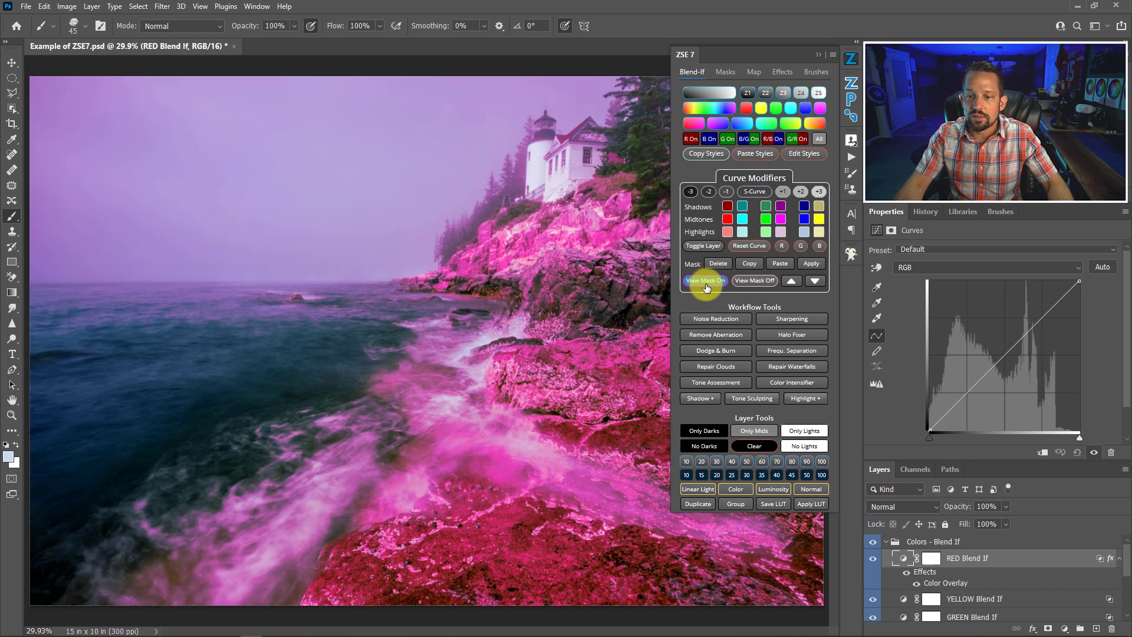
pyautogui.click(759, 280)
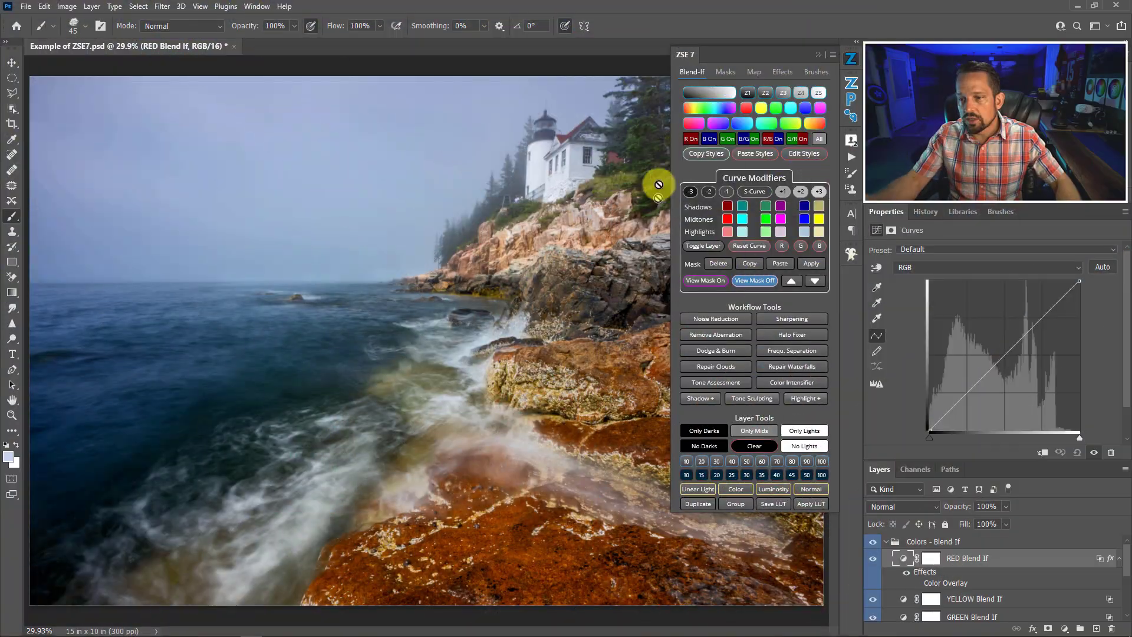
# Step: Apply the S-Curve modifier to the RED Blend If layer, adding red to its shadows and highlights and yellow to its highlights
pyautogui.click(756, 192)
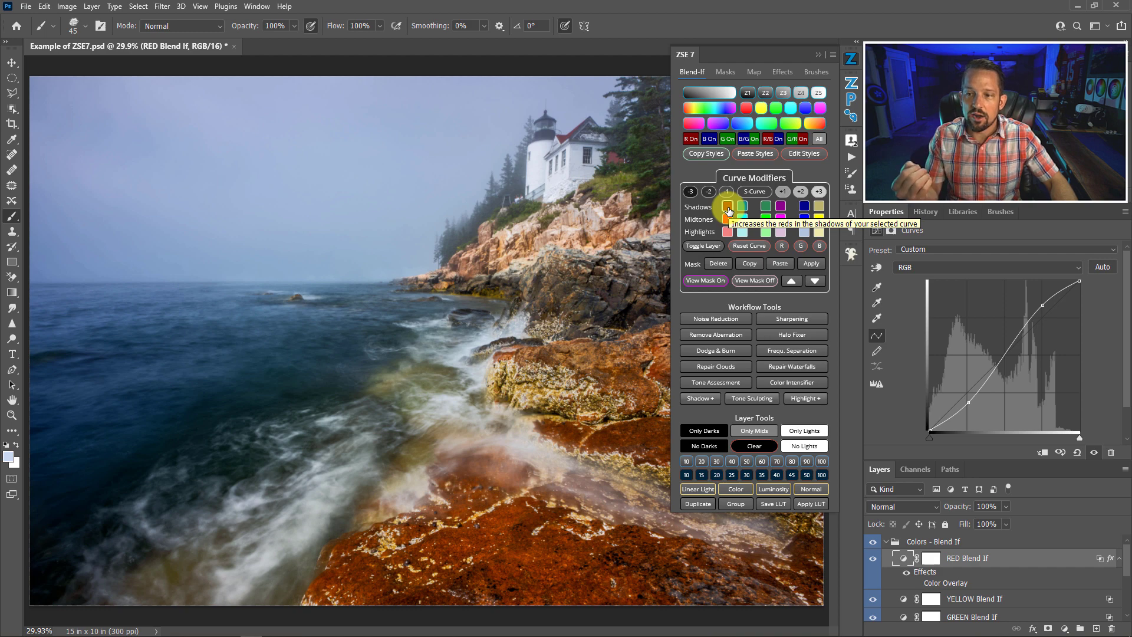
pyautogui.click(728, 211)
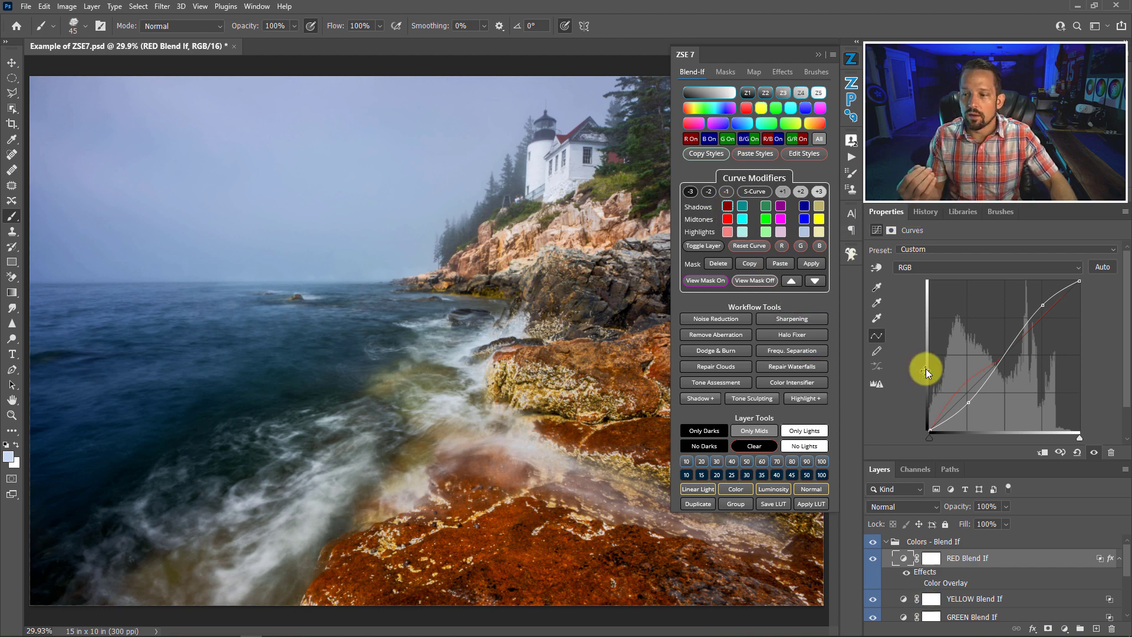
pyautogui.click(728, 232)
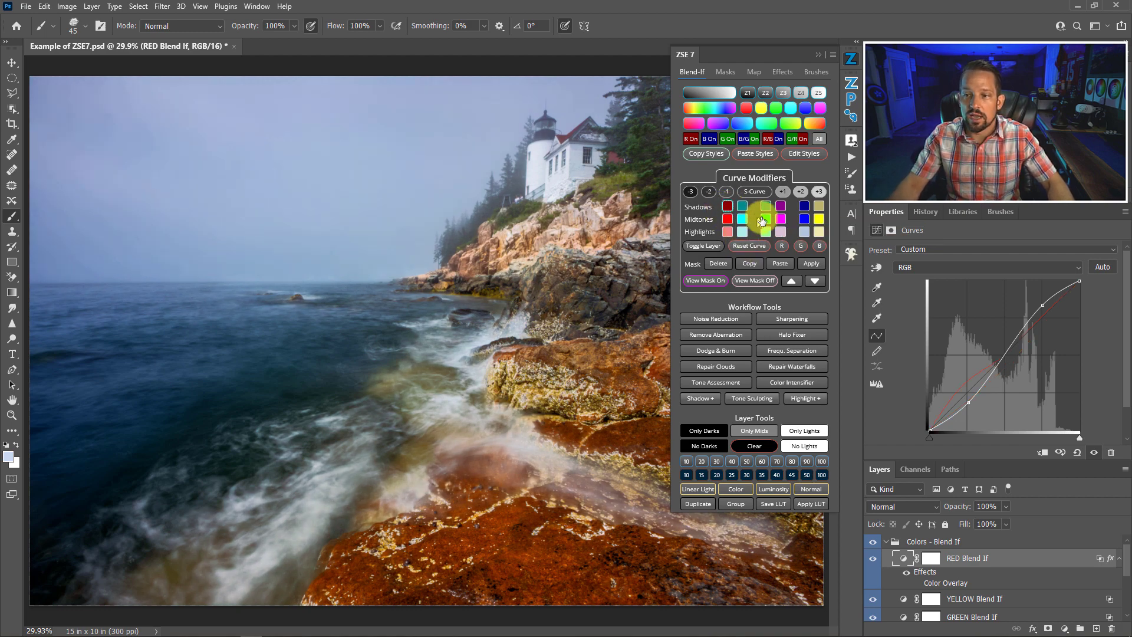
pyautogui.click(821, 234)
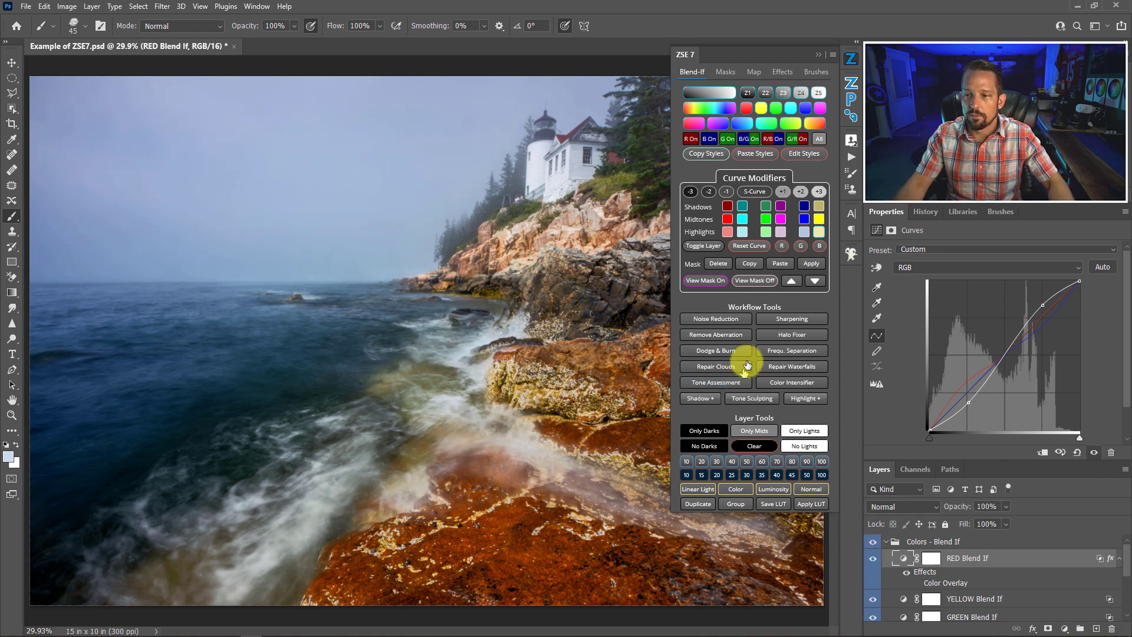
# Step: Set the RED Blend If layer's opacity to 80% and compare the image with the layer hidden and shown
pyautogui.click(1005, 505)
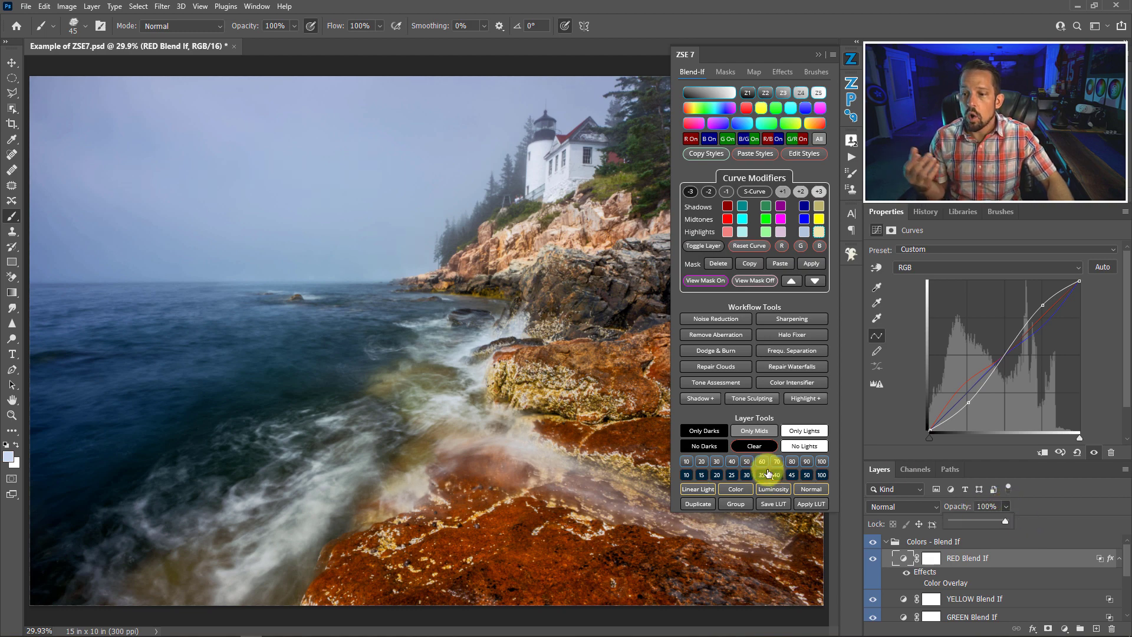
pyautogui.click(792, 462)
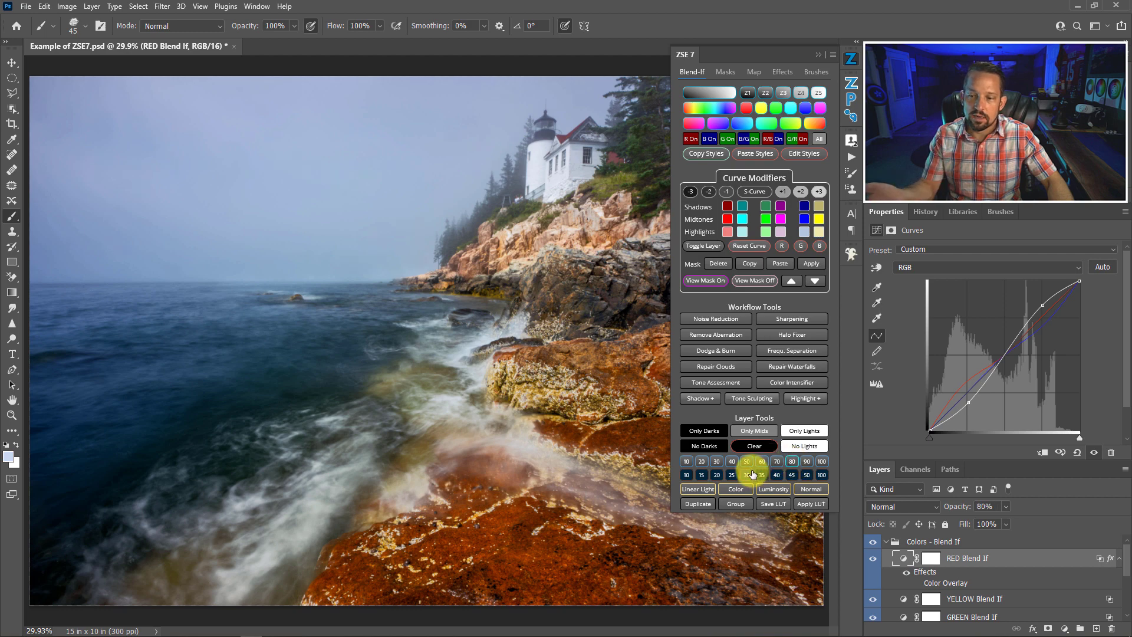
pyautogui.click(873, 559)
pyautogui.click(873, 559)
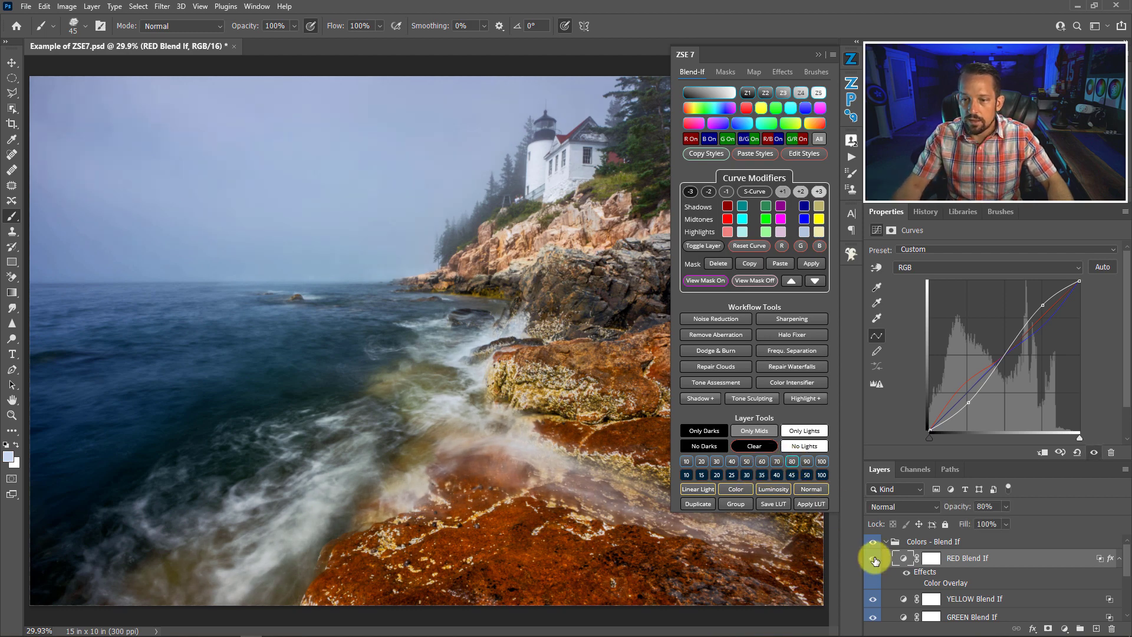
# Step: Try the S-Curve modifier on the YELLOW Blend If layer and settle on +1
pyautogui.scroll(-1, 943, 577)
pyautogui.scroll(-1, 945, 581)
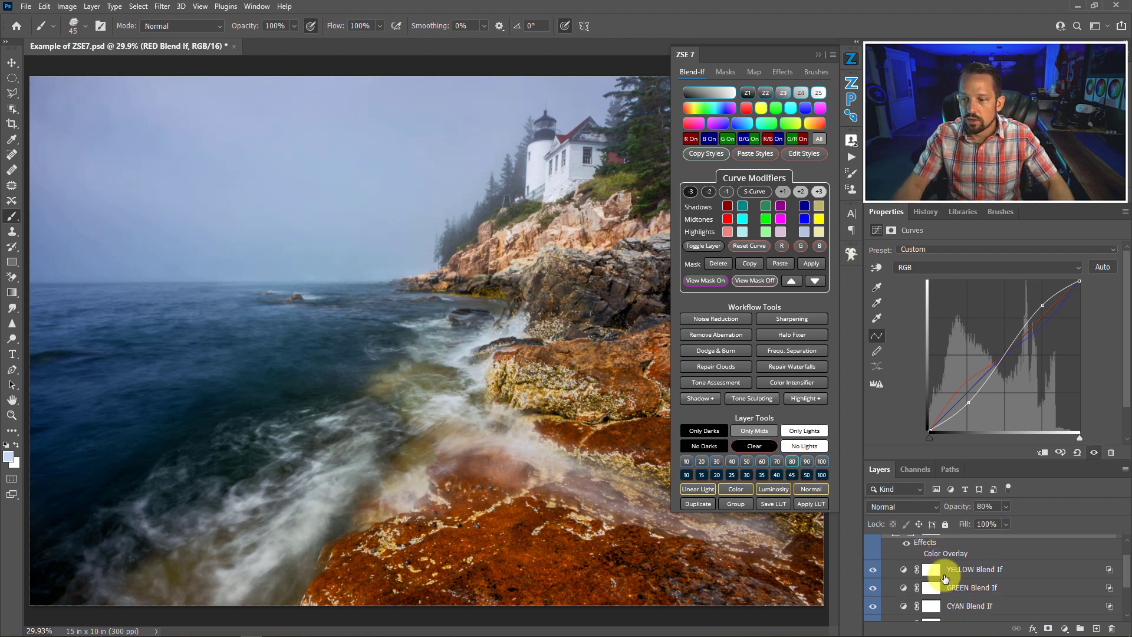
pyautogui.click(974, 575)
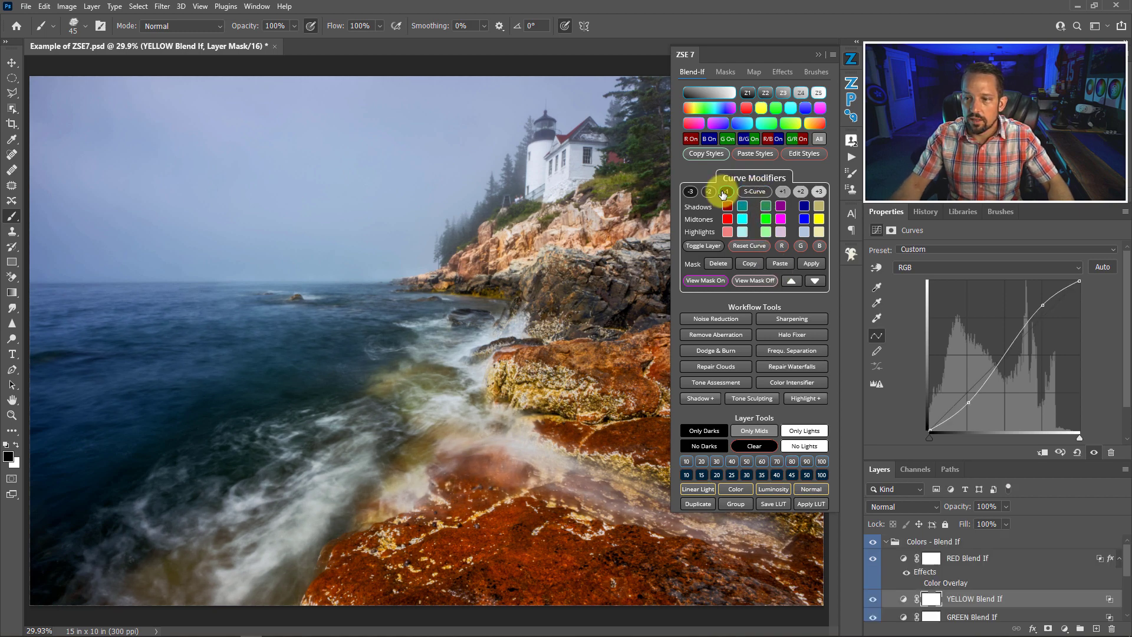
pyautogui.click(782, 193)
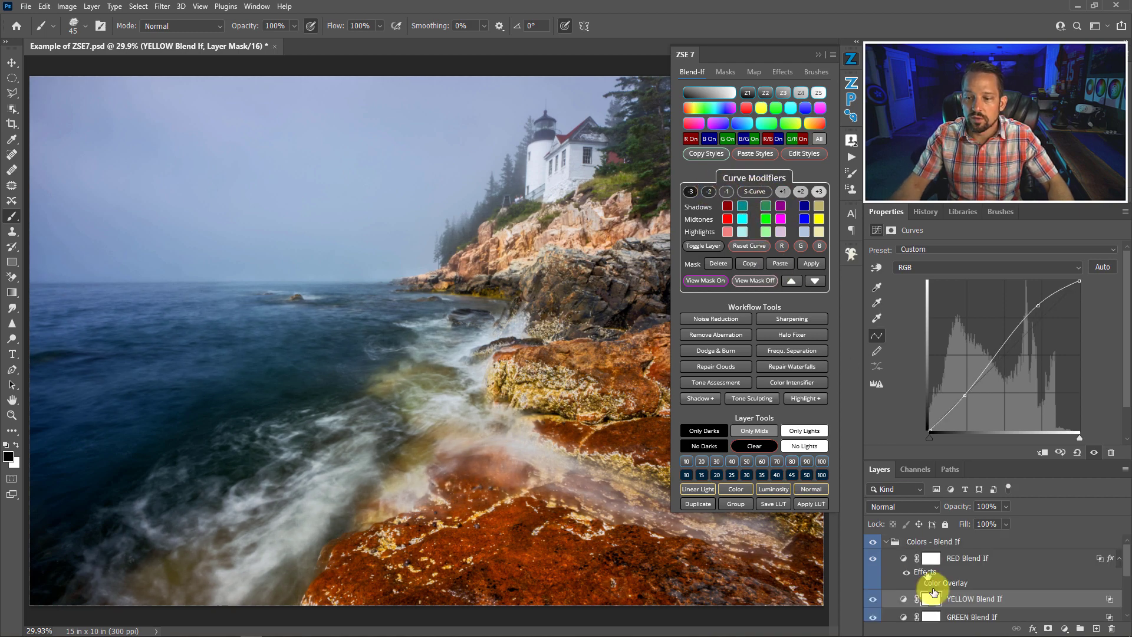
# Step: Preview the mask overlay of the YELLOW Blend If layer and turn the overlay off
pyautogui.click(705, 280)
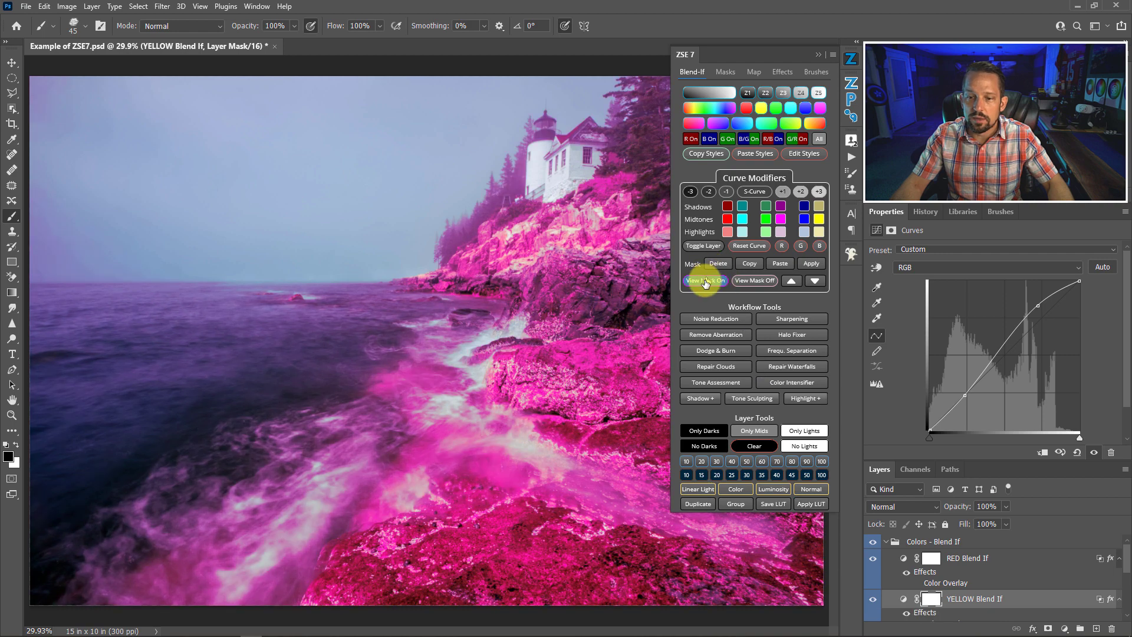
pyautogui.click(754, 280)
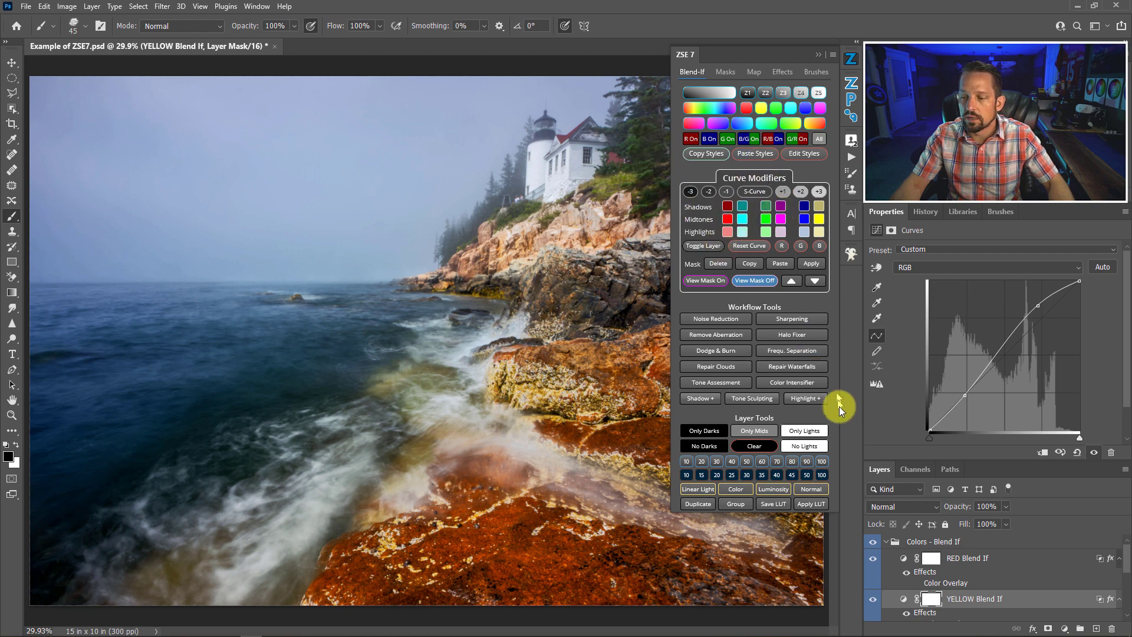
# Step: Steepen the YELLOW Blend If curve by lowering its shadow point and raising its highlight point, and compare with the layer hidden and shown
pyautogui.moveTo(965, 395); pyautogui.dragTo(965, 401)
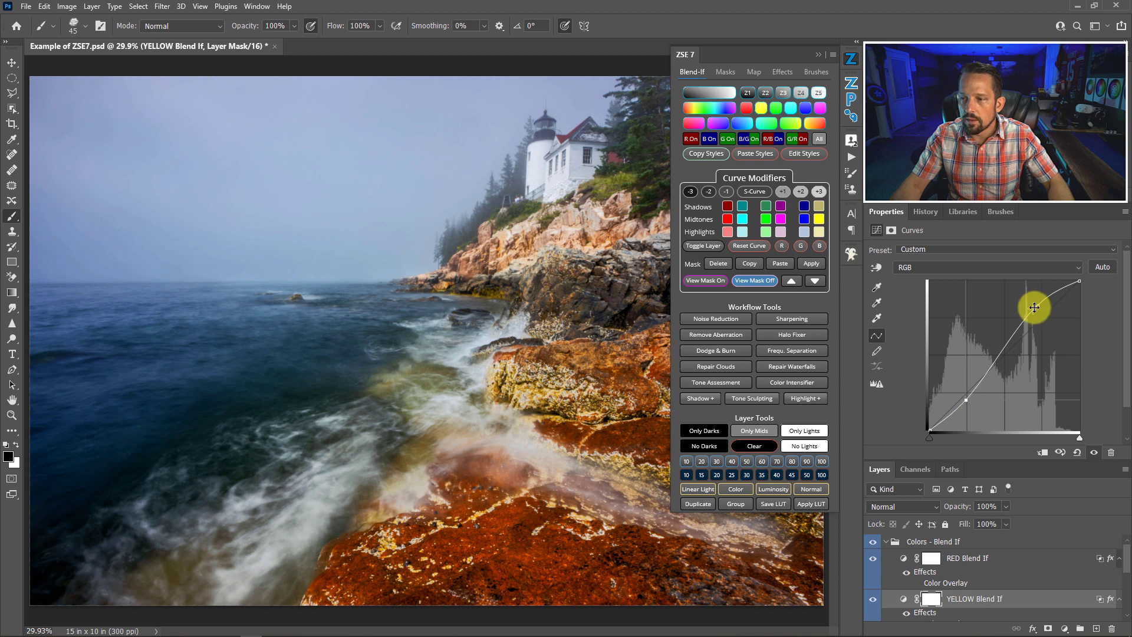
pyautogui.moveTo(1035, 306); pyautogui.dragTo(1034, 302)
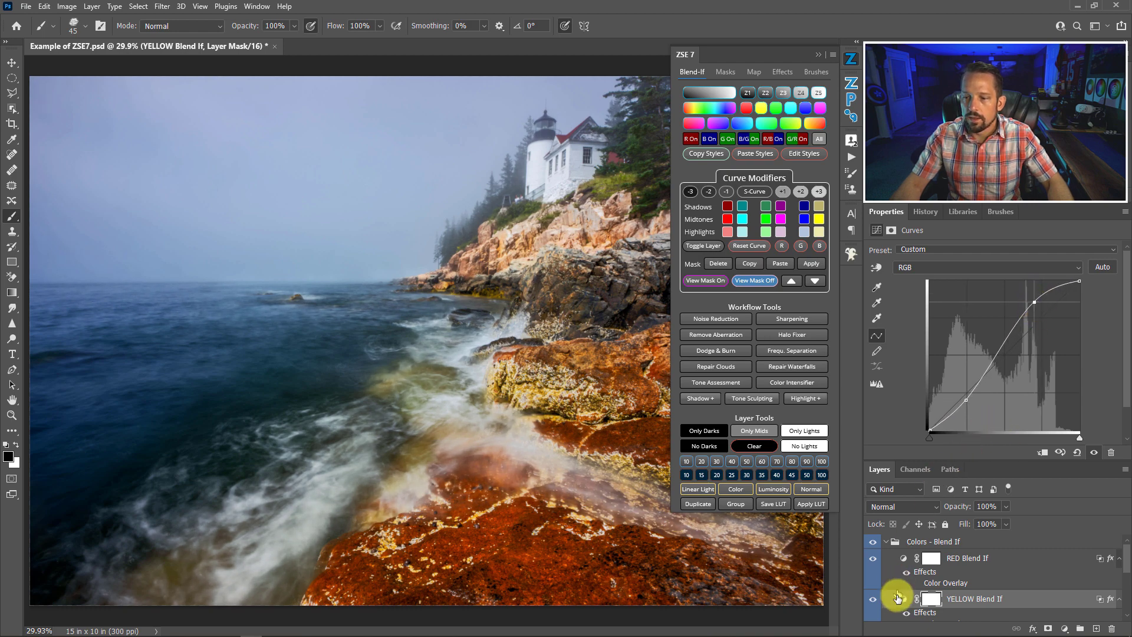
pyautogui.click(866, 600)
pyautogui.click(866, 600)
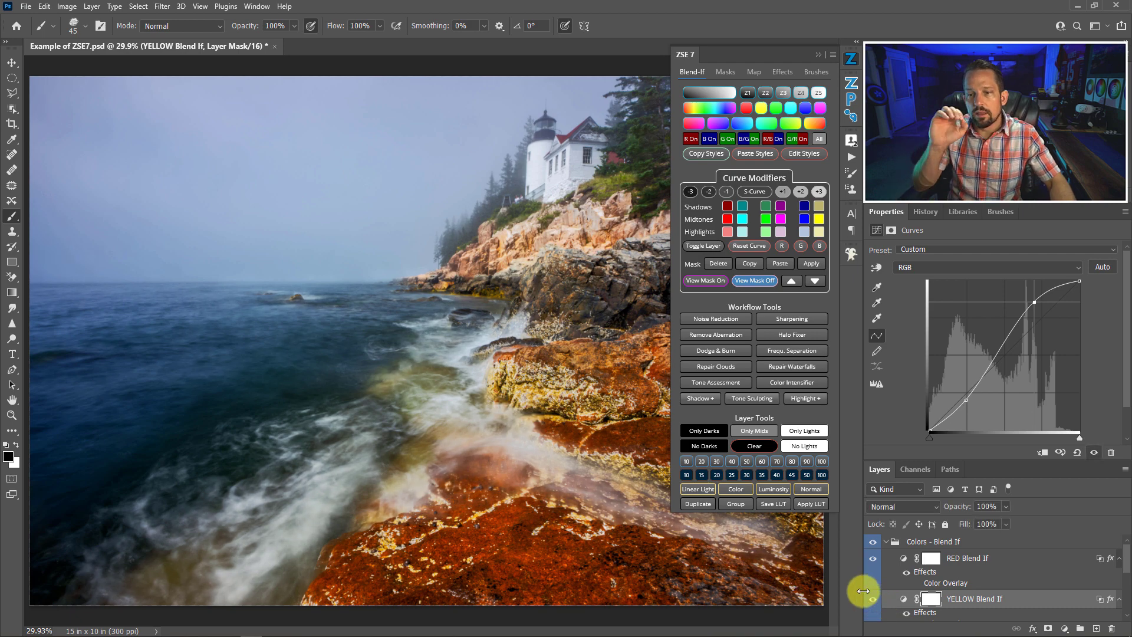
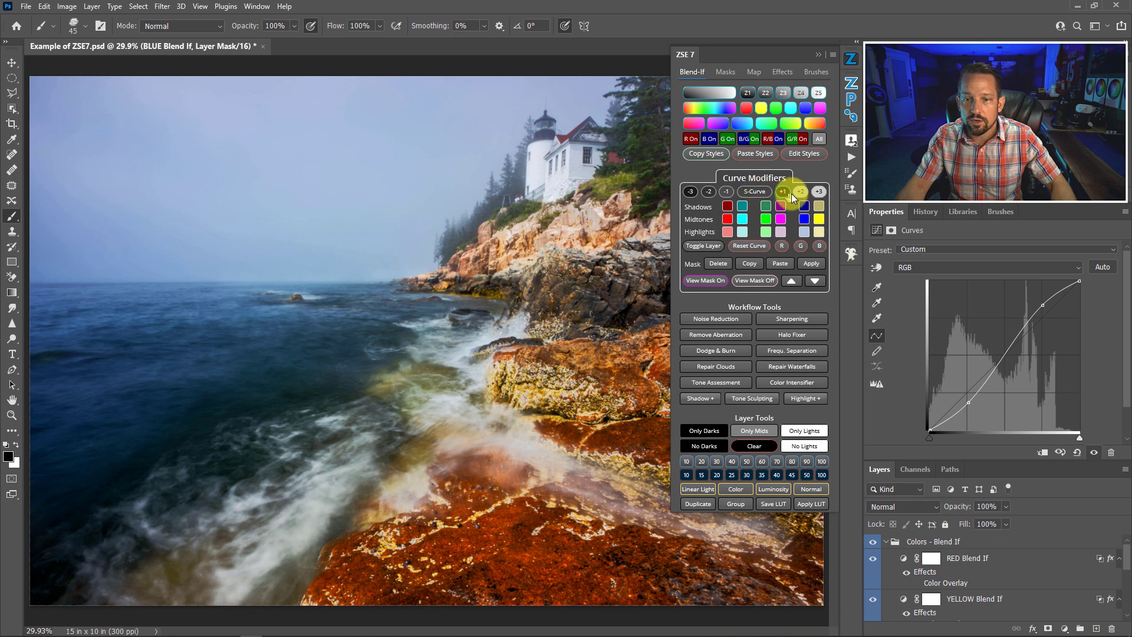
# Step: Try the +2, S-Curve and -3 modifiers on the BLUE Blend If layer and settle on +1
pyautogui.click(803, 191)
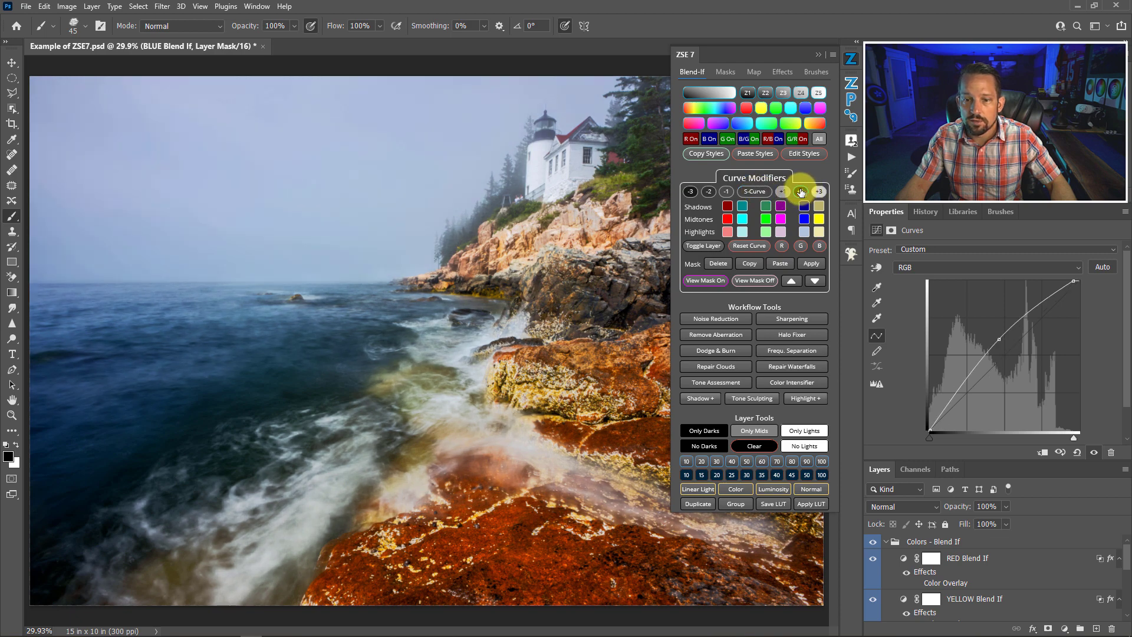
pyautogui.click(782, 194)
pyautogui.click(746, 195)
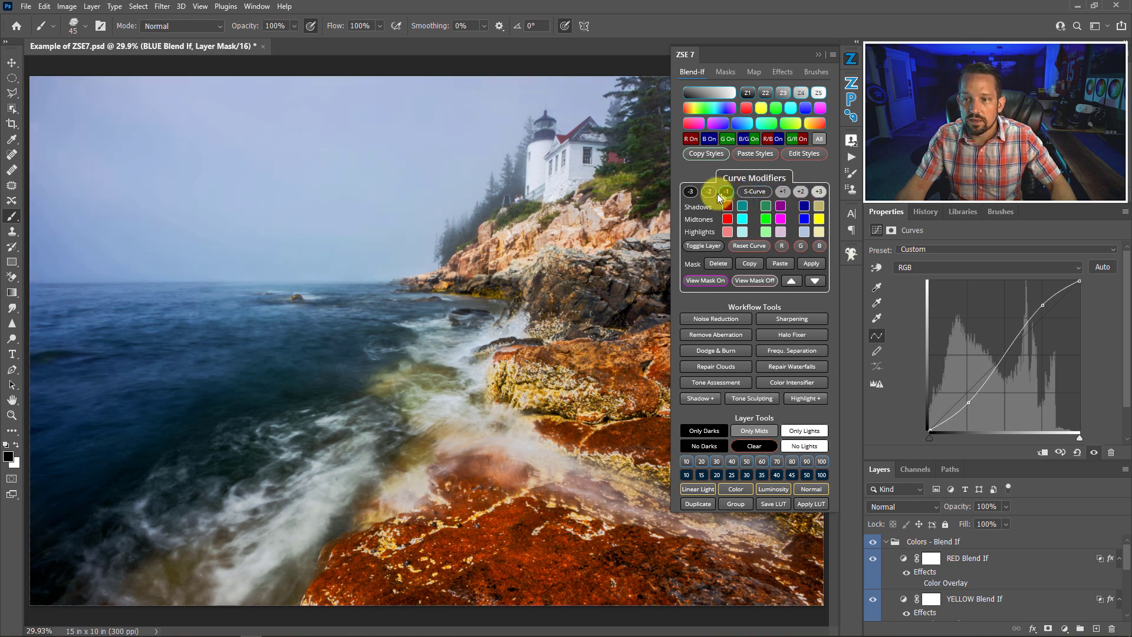
pyautogui.click(692, 192)
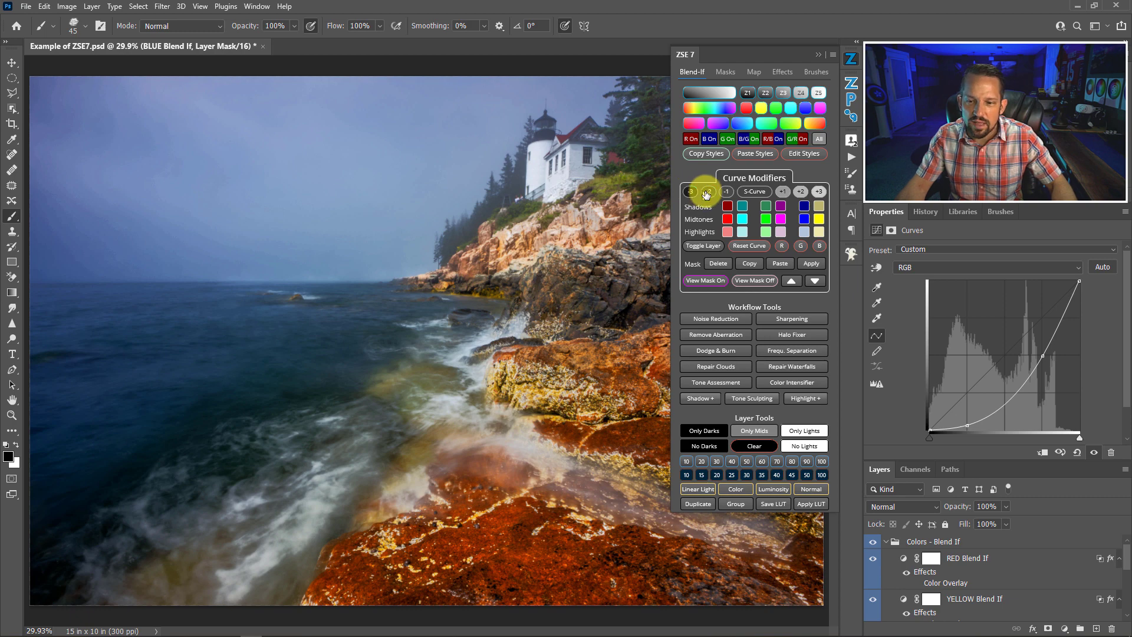
pyautogui.click(751, 194)
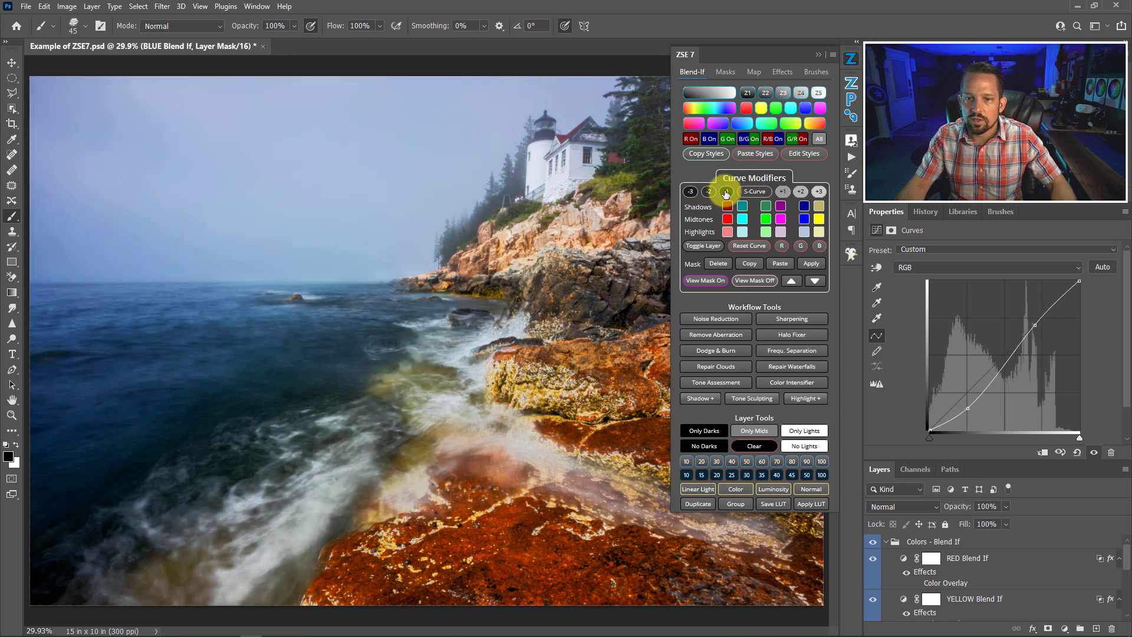
pyautogui.click(786, 193)
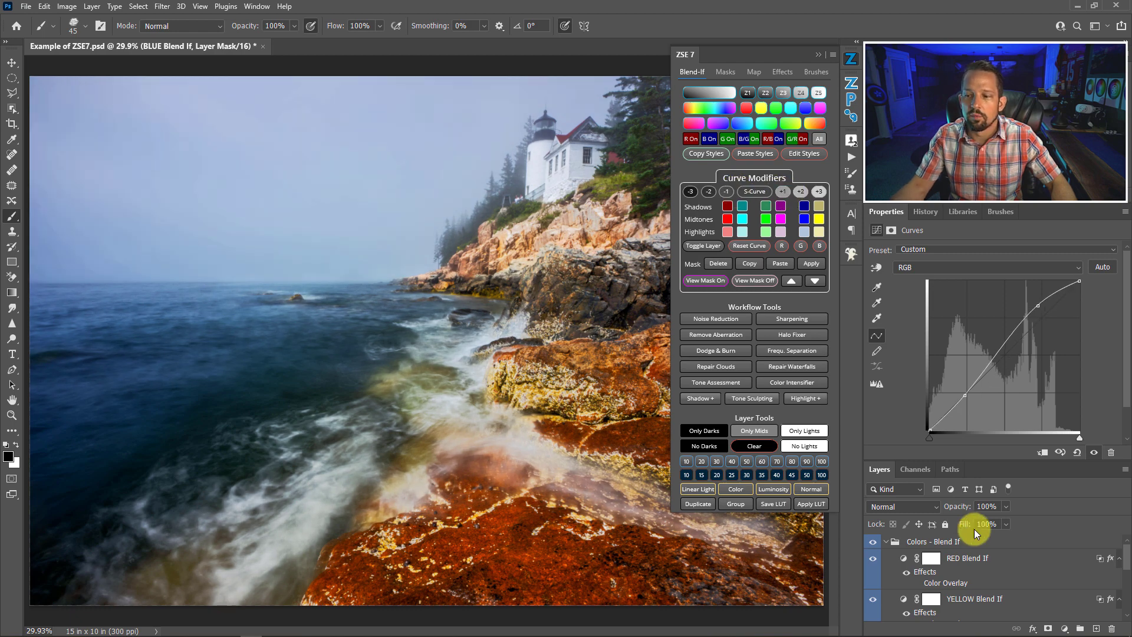
# Step: Compare the image with the BLUE Blend If layer hidden and shown
pyautogui.scroll(-3, 905, 560)
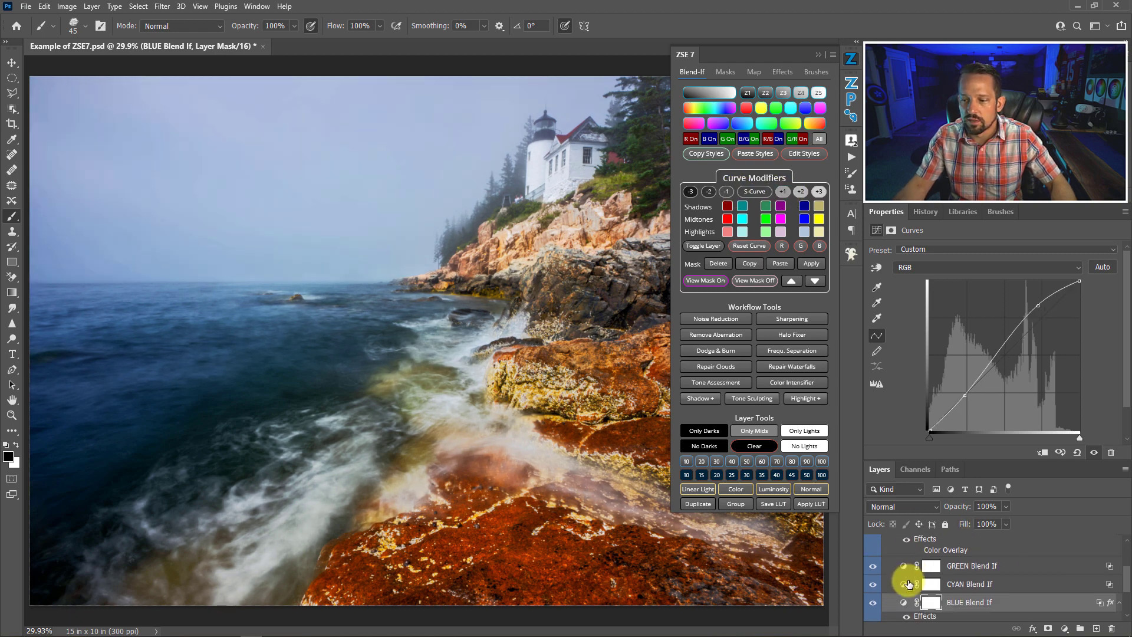
pyautogui.click(873, 602)
pyautogui.click(874, 604)
pyautogui.click(874, 604)
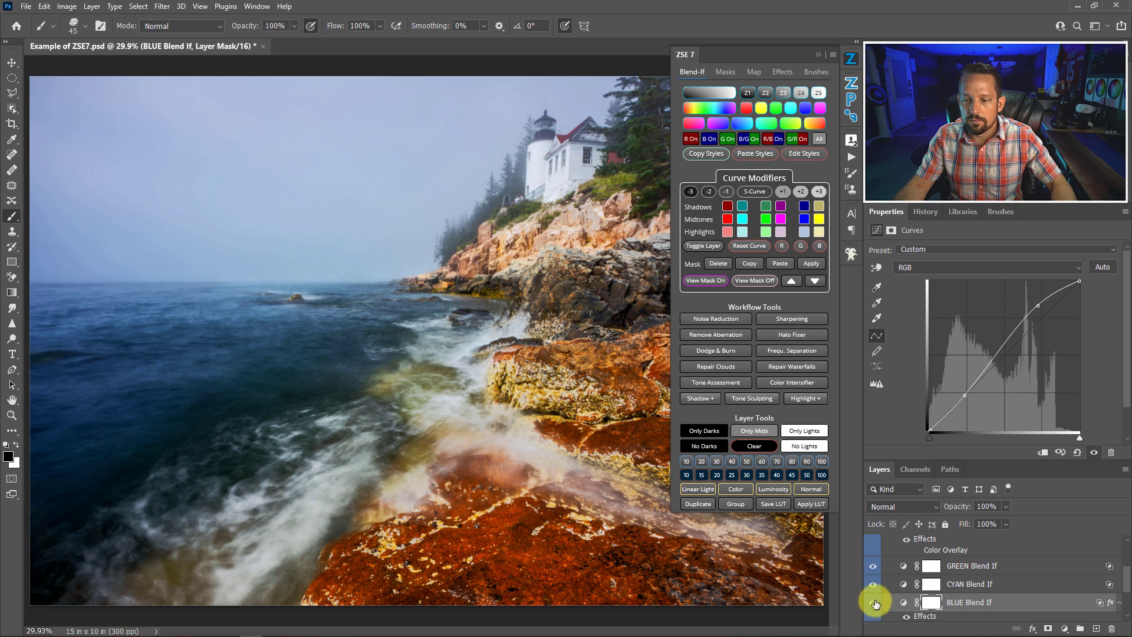
# Step: Collapse the Colors - Blend If group and compare the image with each of the two Blend If groups hidden and shown
pyautogui.scroll(5, 896, 576)
pyautogui.click(887, 541)
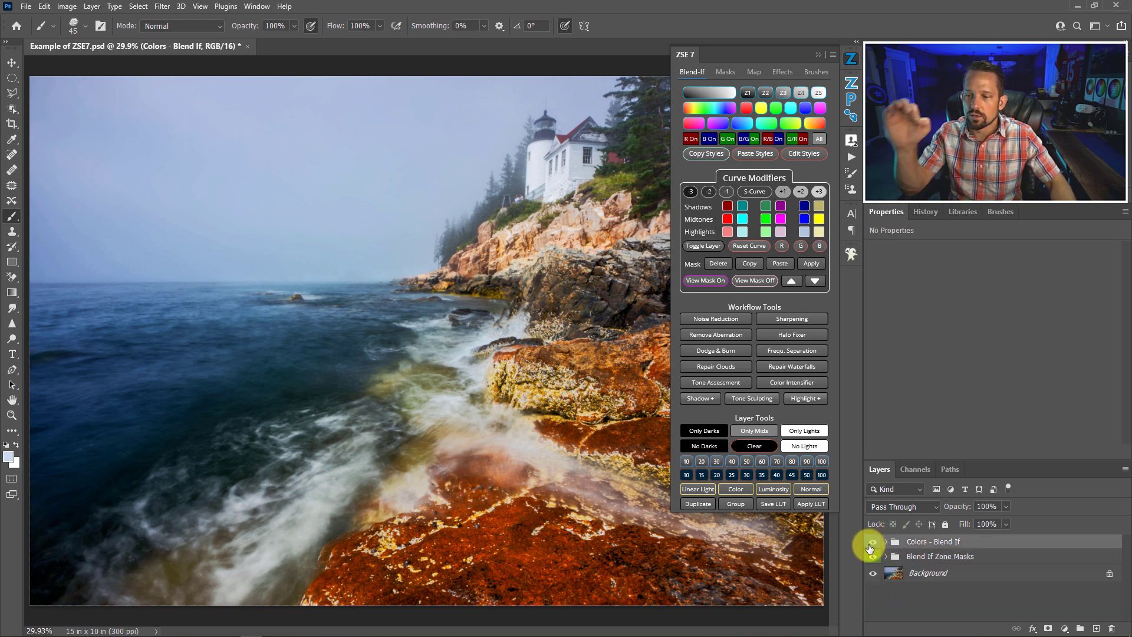
pyautogui.click(876, 558)
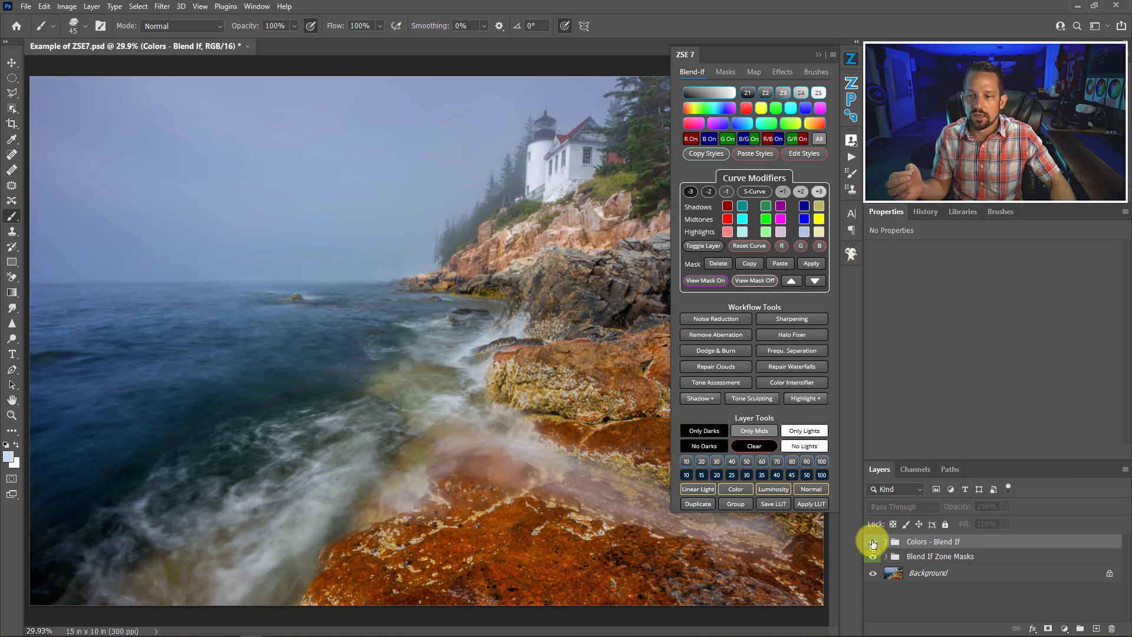
pyautogui.click(873, 541)
pyautogui.click(874, 557)
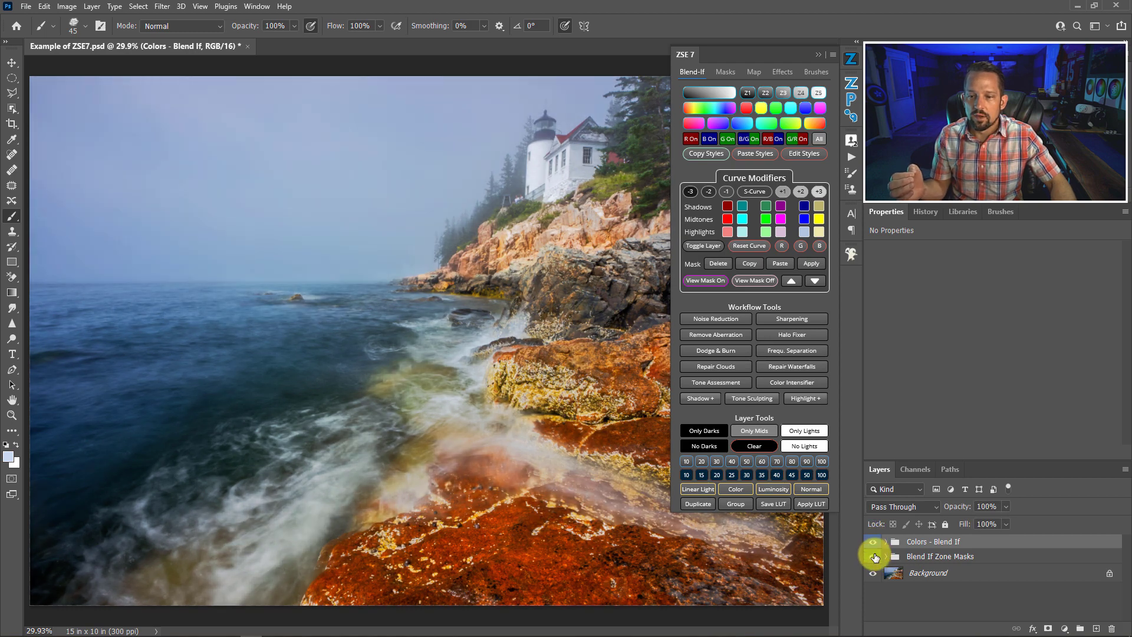
pyautogui.click(874, 557)
pyautogui.click(875, 557)
pyautogui.click(876, 557)
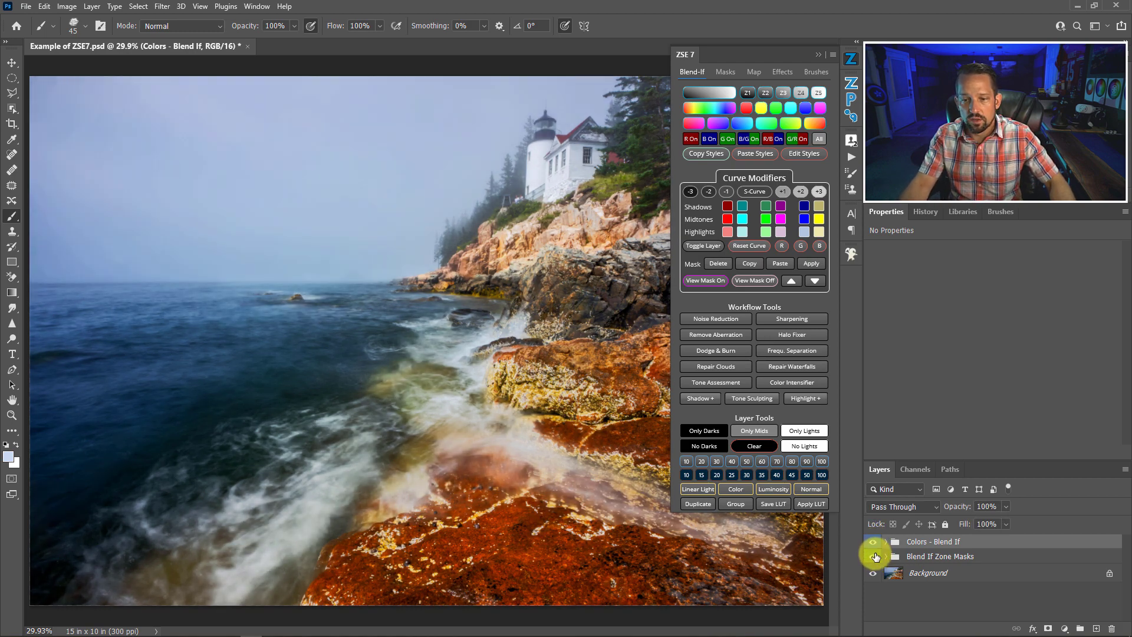
pyautogui.click(875, 557)
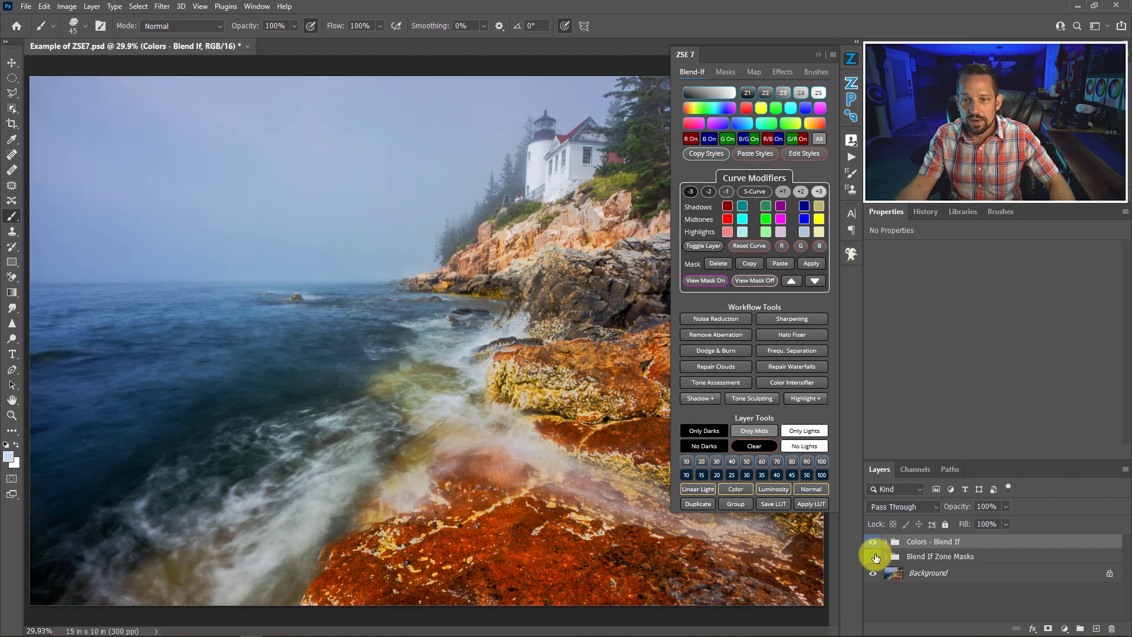
pyautogui.click(876, 557)
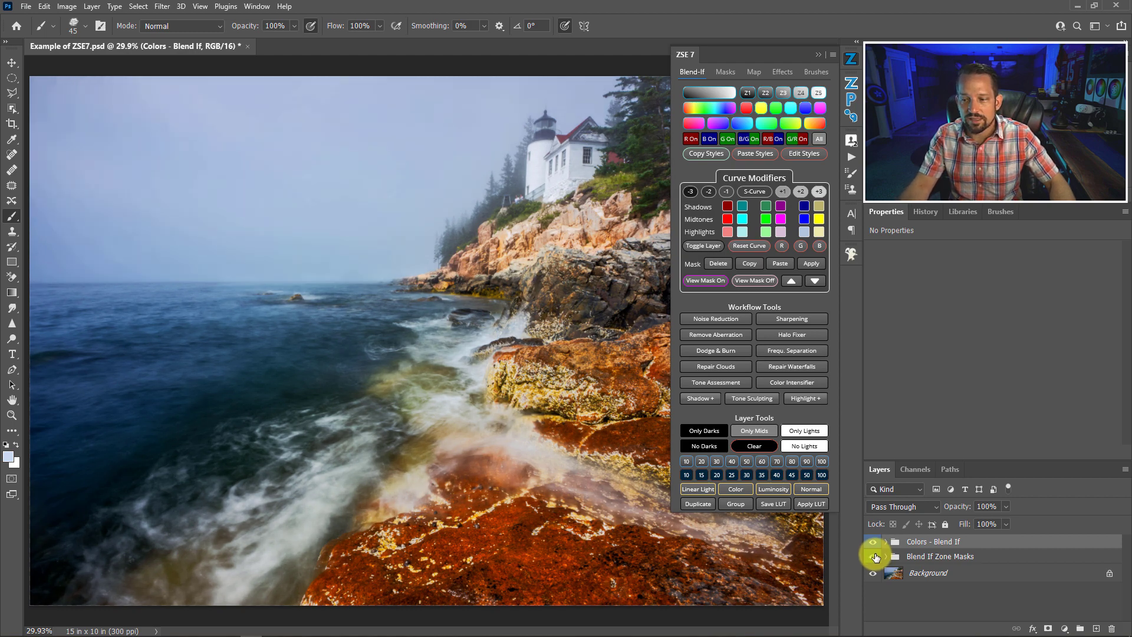
pyautogui.click(876, 557)
pyautogui.click(874, 542)
pyautogui.click(875, 542)
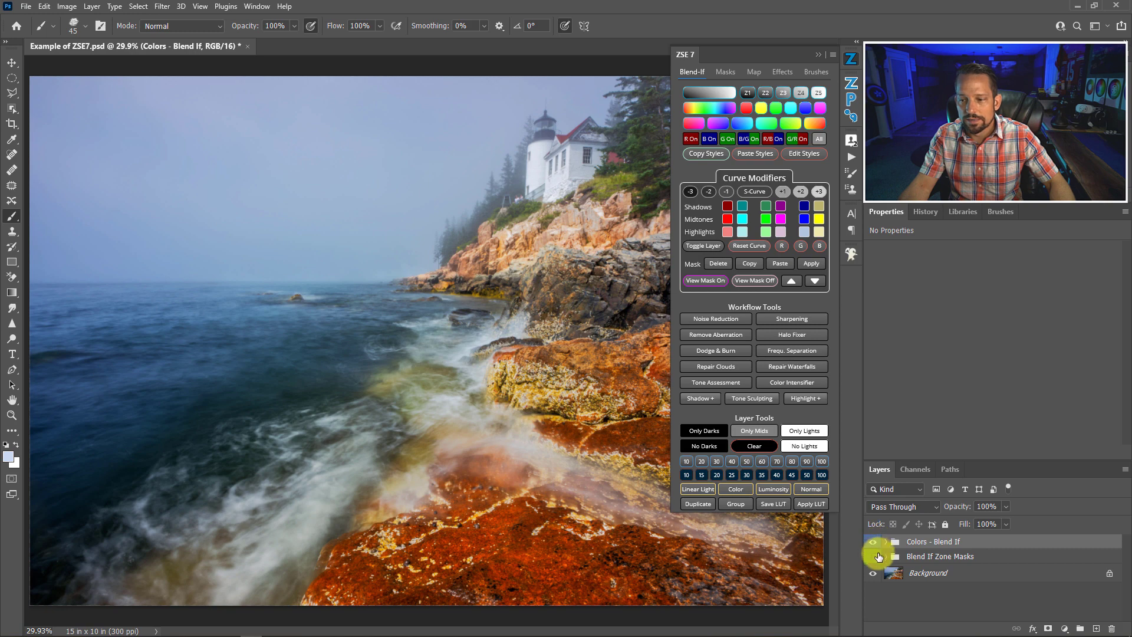
pyautogui.click(874, 557)
# Step: Set the opacity of the Blend If Zone Masks and Colors - Blend If groups to 70% each
pyautogui.click(914, 557)
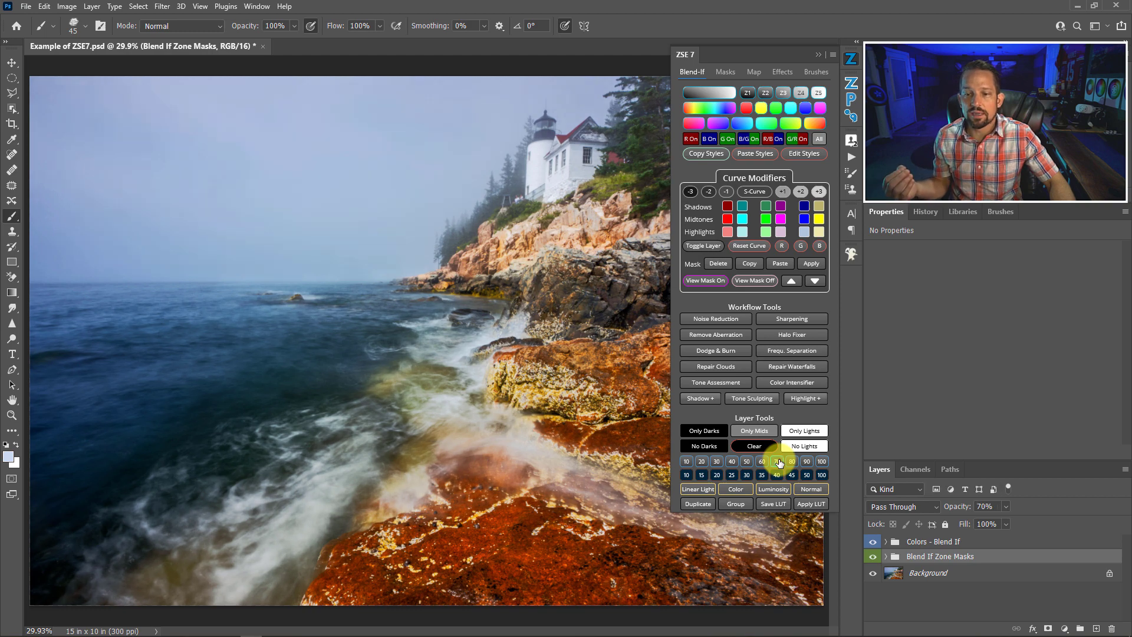
pyautogui.click(925, 541)
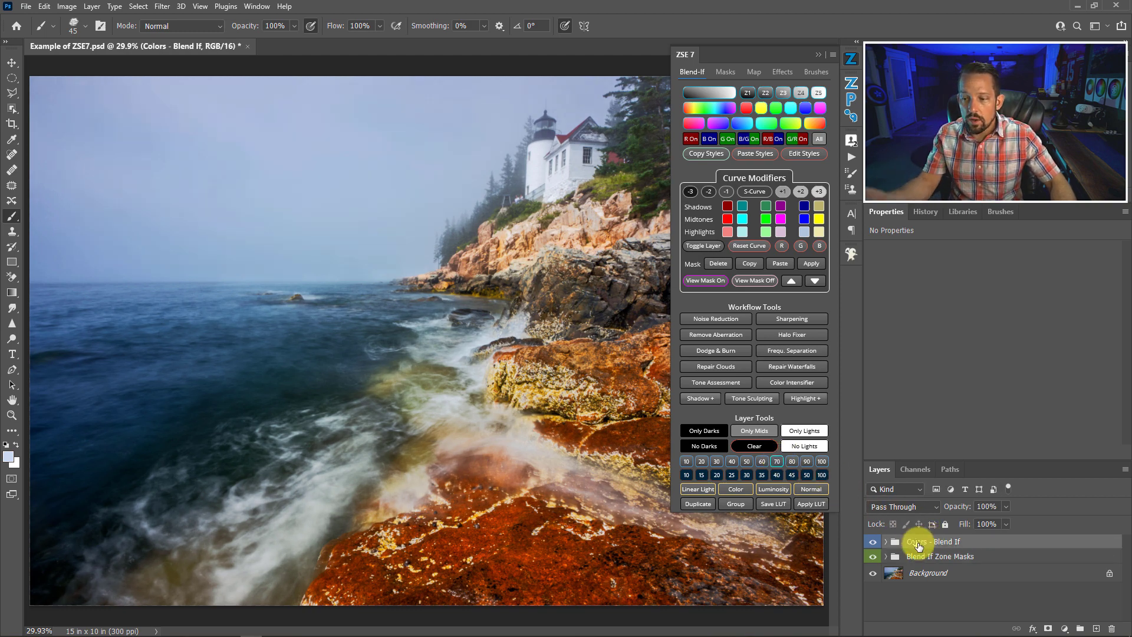
pyautogui.click(777, 462)
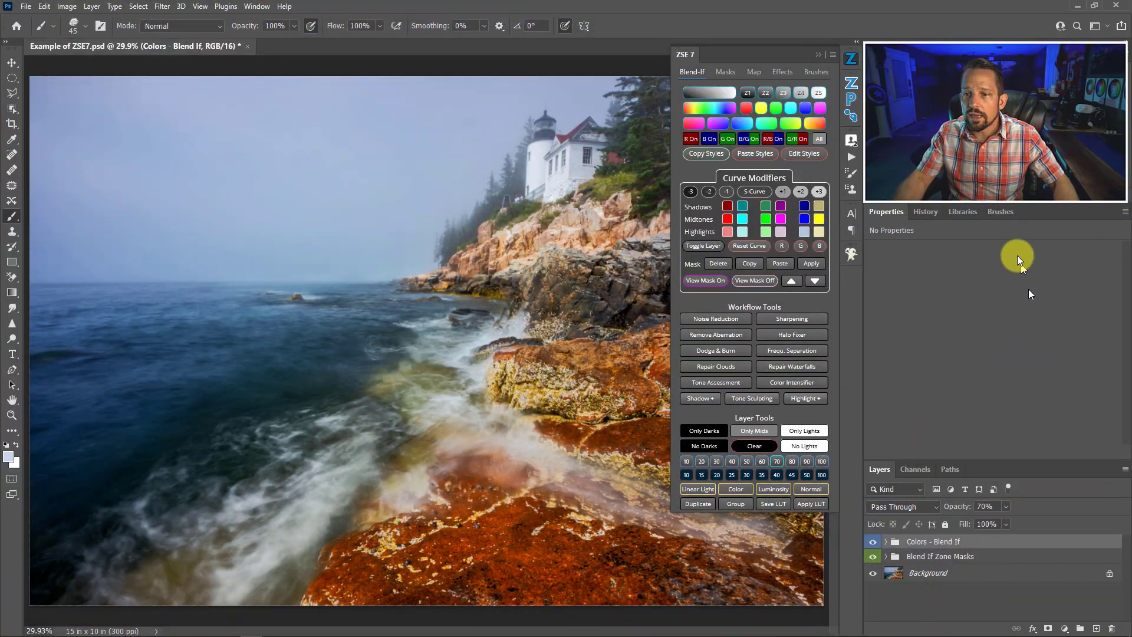
# Step: Inspect the people beside the lighthouse up close and open the ZSE 7 brush collection
pyautogui.click(819, 55)
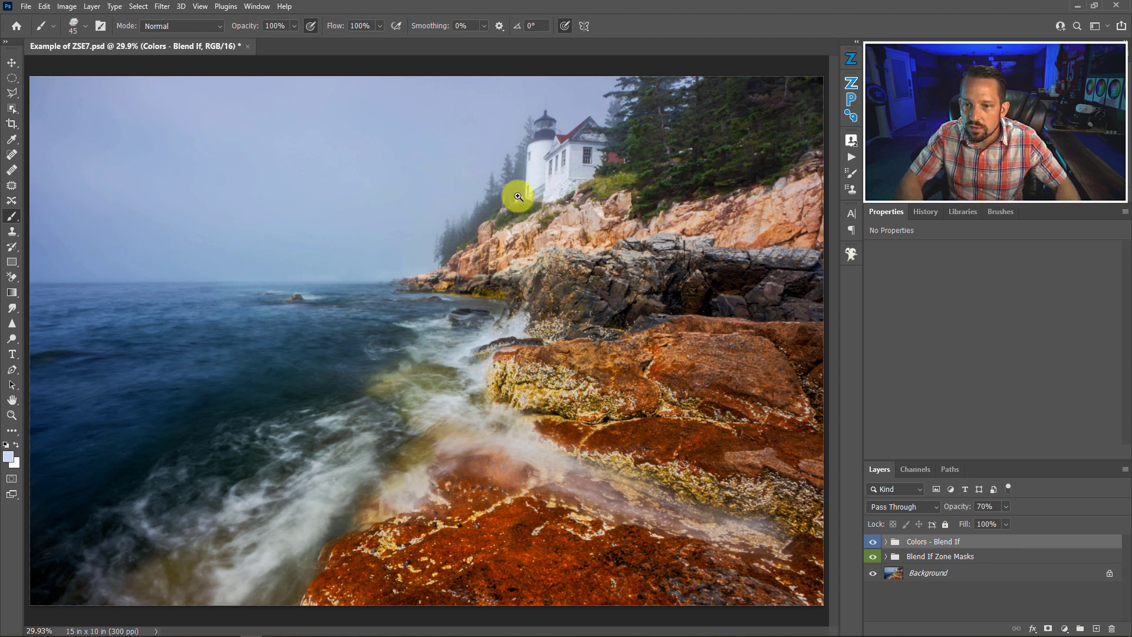
pyautogui.moveTo(515, 198); pyautogui.dragTo(505, 291)
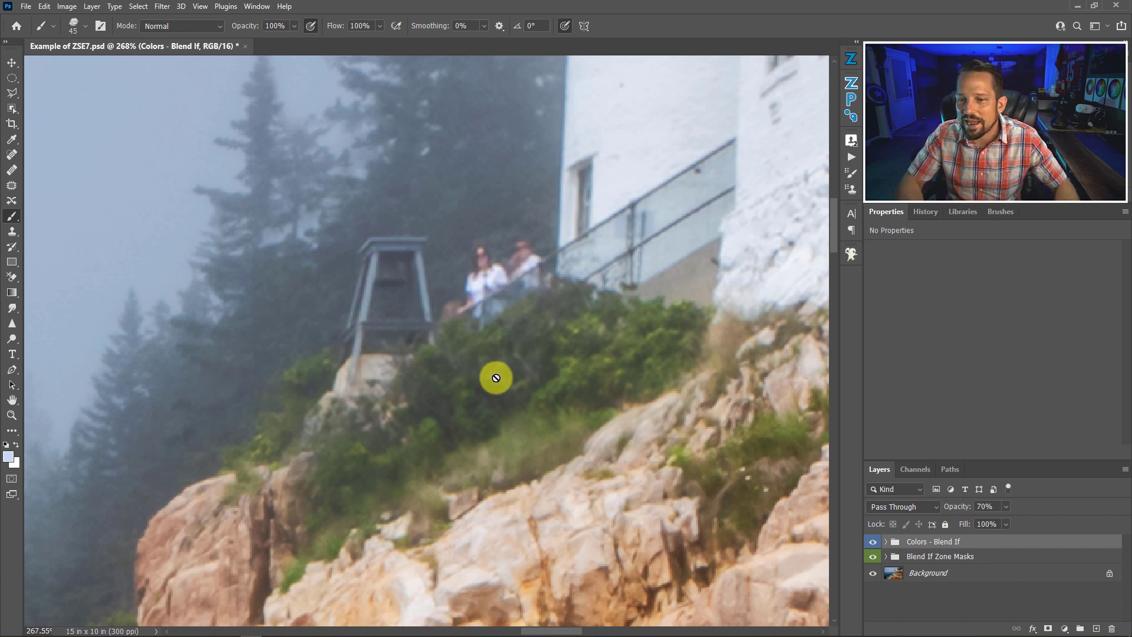
pyautogui.click(852, 60)
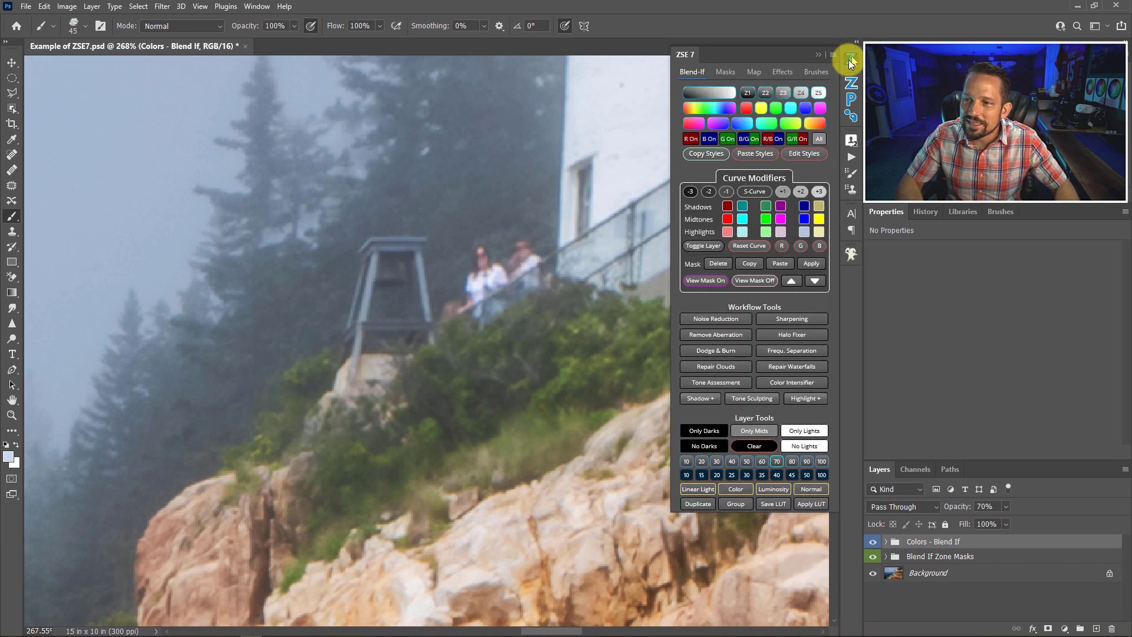
pyautogui.click(819, 72)
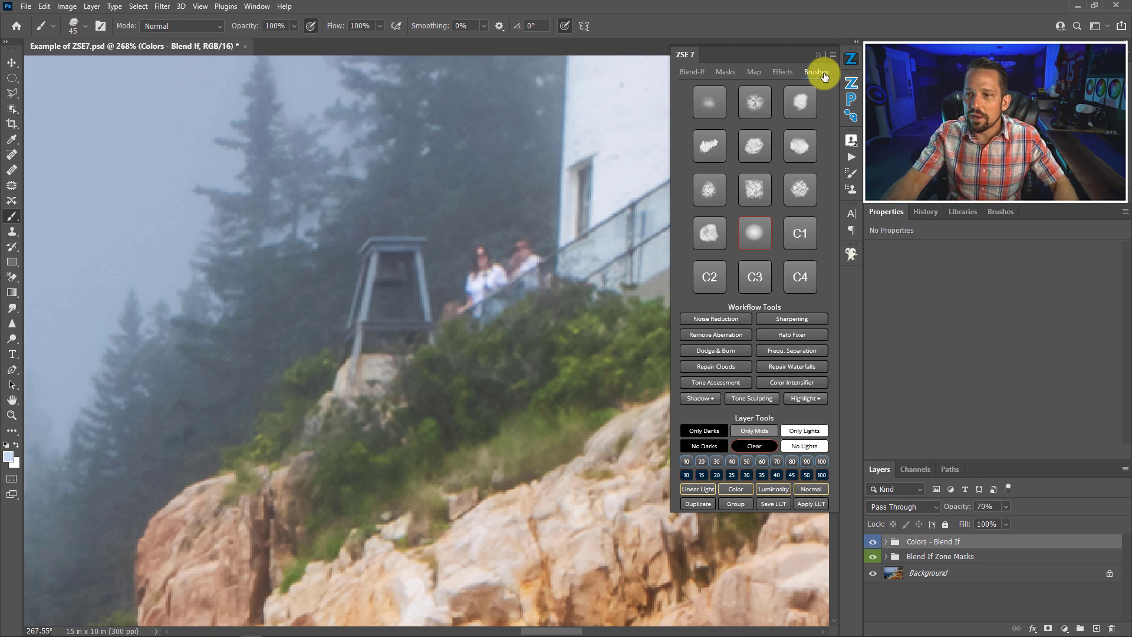
# Step: Examine the textured ZSE 7 brushes and the custom brush slots, including C4
pyautogui.click(720, 233)
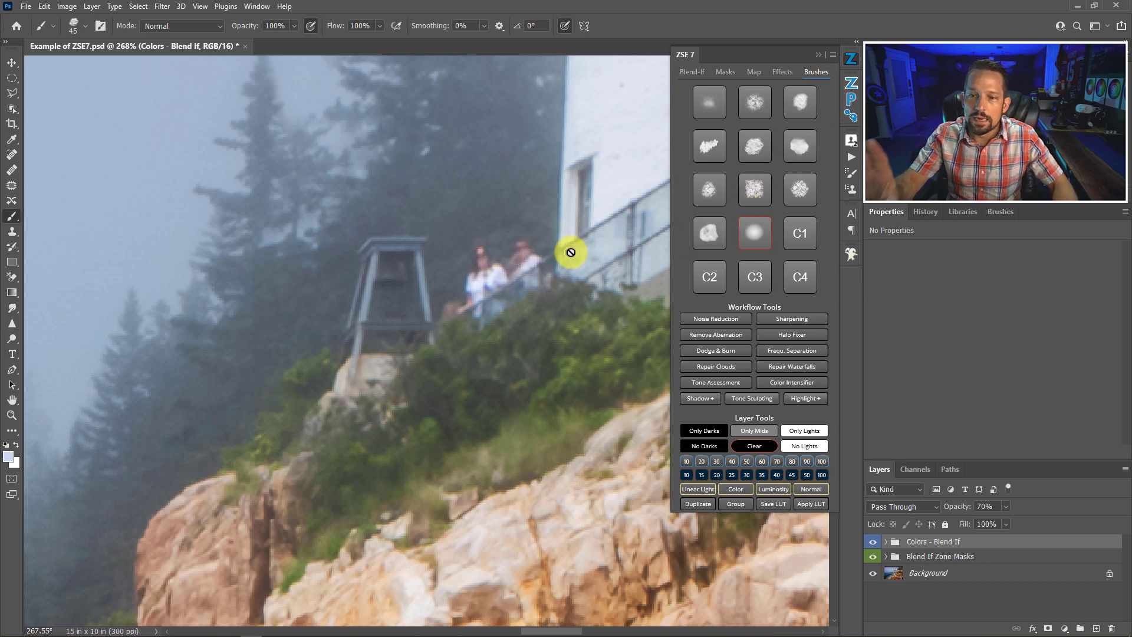
pyautogui.click(715, 233)
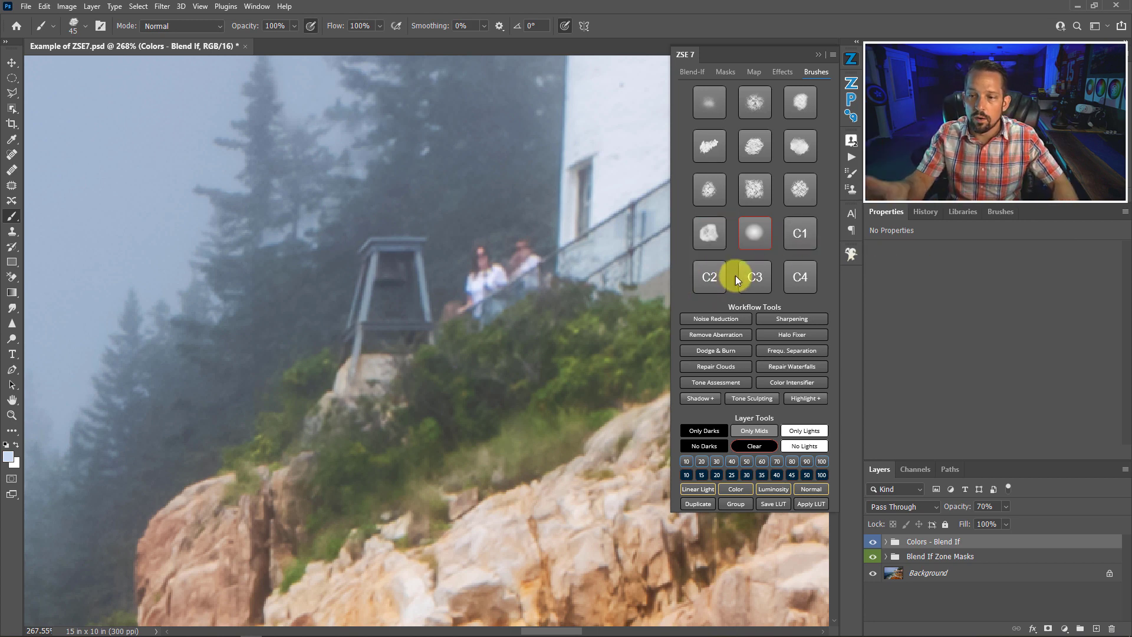
pyautogui.click(804, 280)
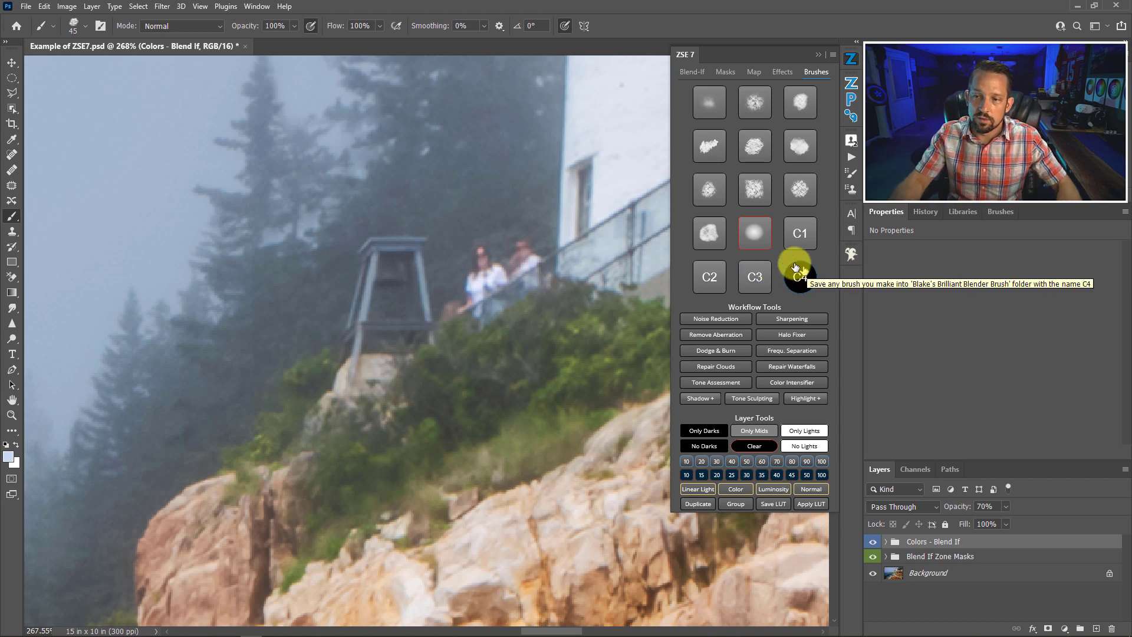
pyautogui.click(712, 236)
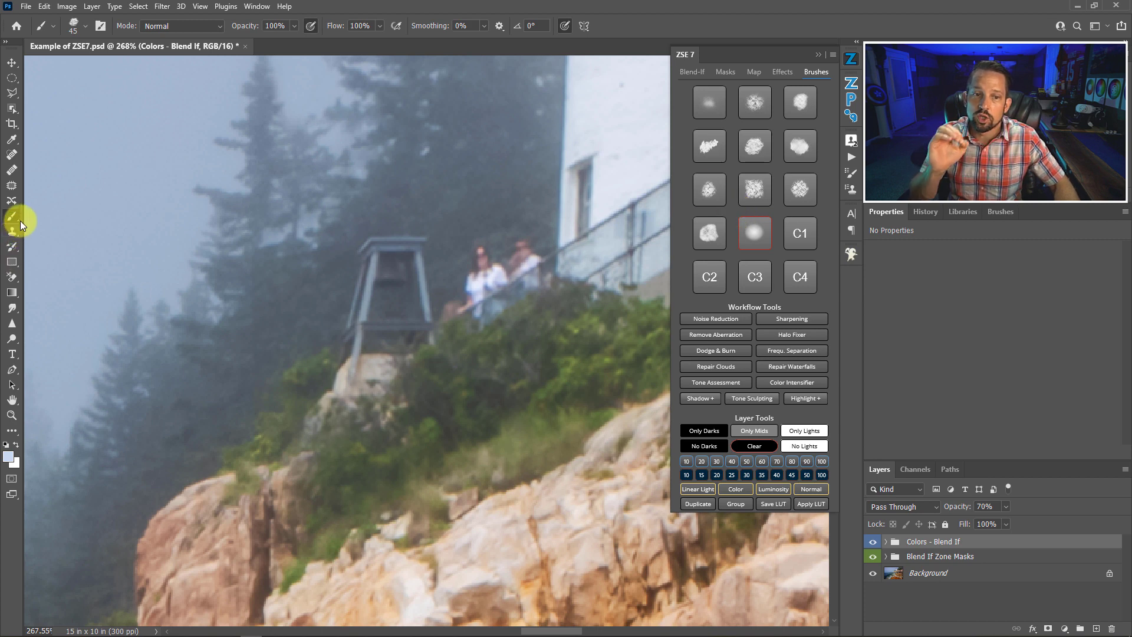
pyautogui.click(753, 190)
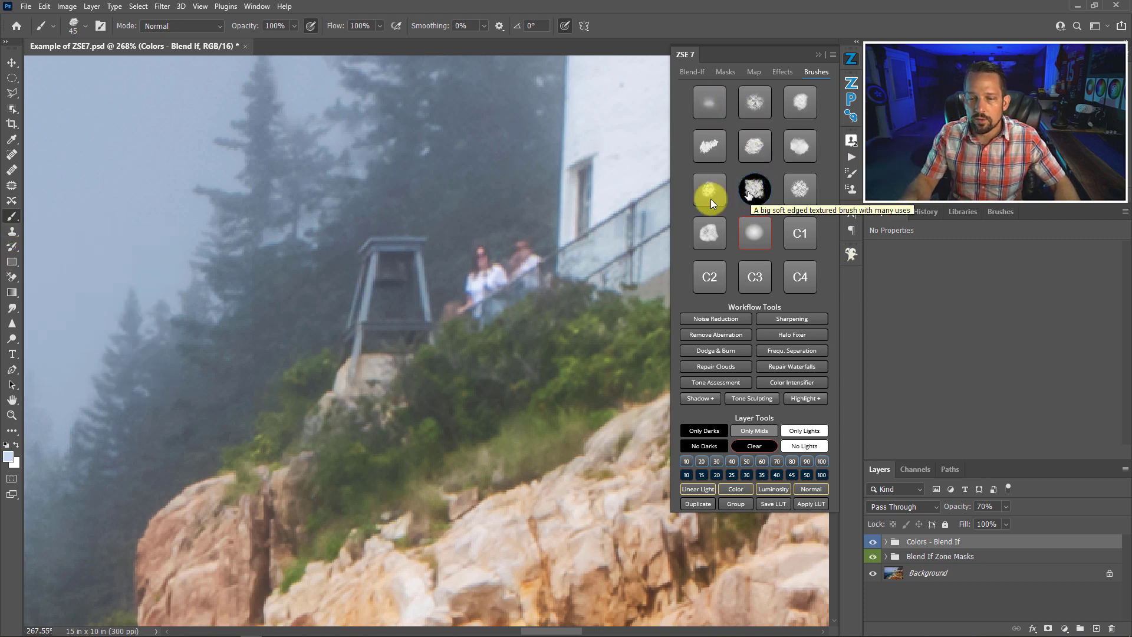
# Step: Set up the Clone Stamp tool with a textured ZSE 7 brush and add an empty layer above the Colors - Blend If group
pyautogui.click(12, 231)
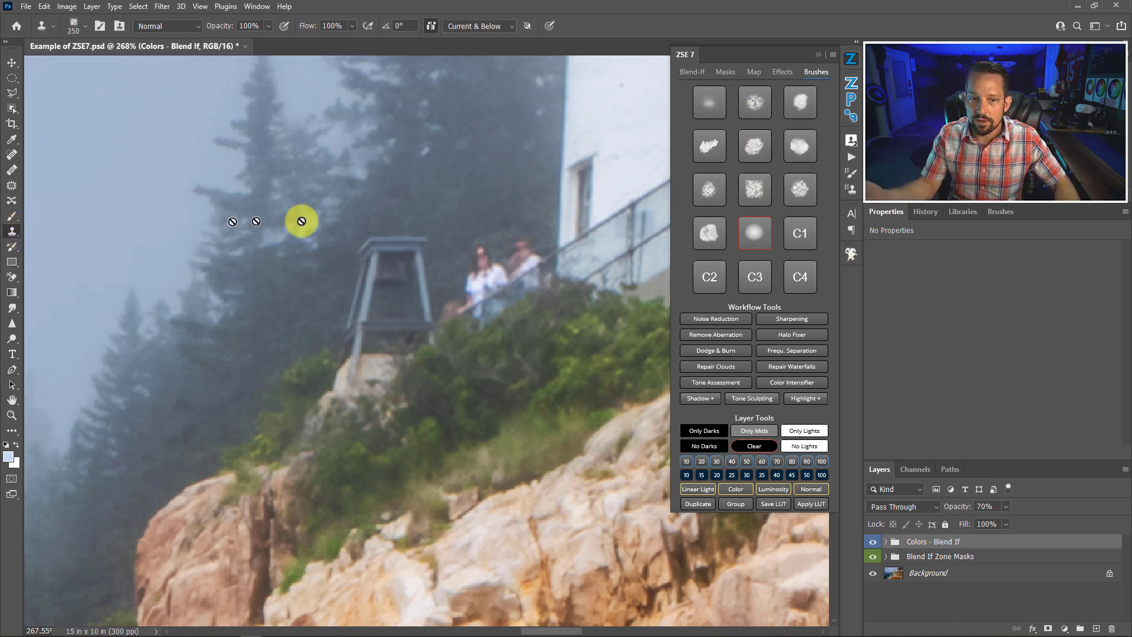
pyautogui.click(755, 147)
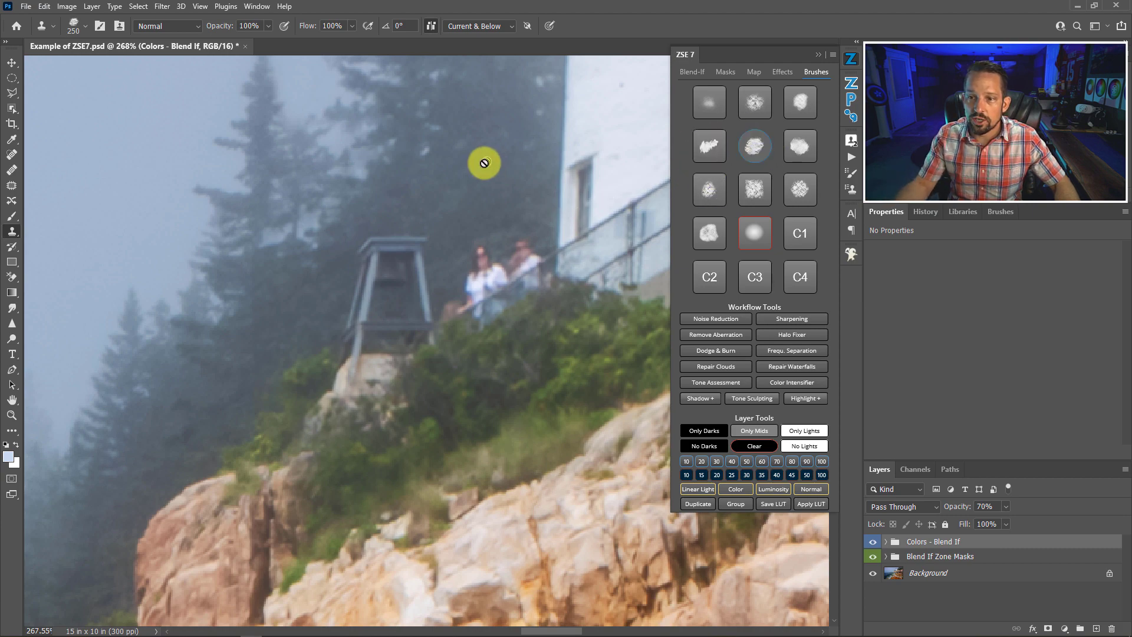
pyautogui.click(1096, 628)
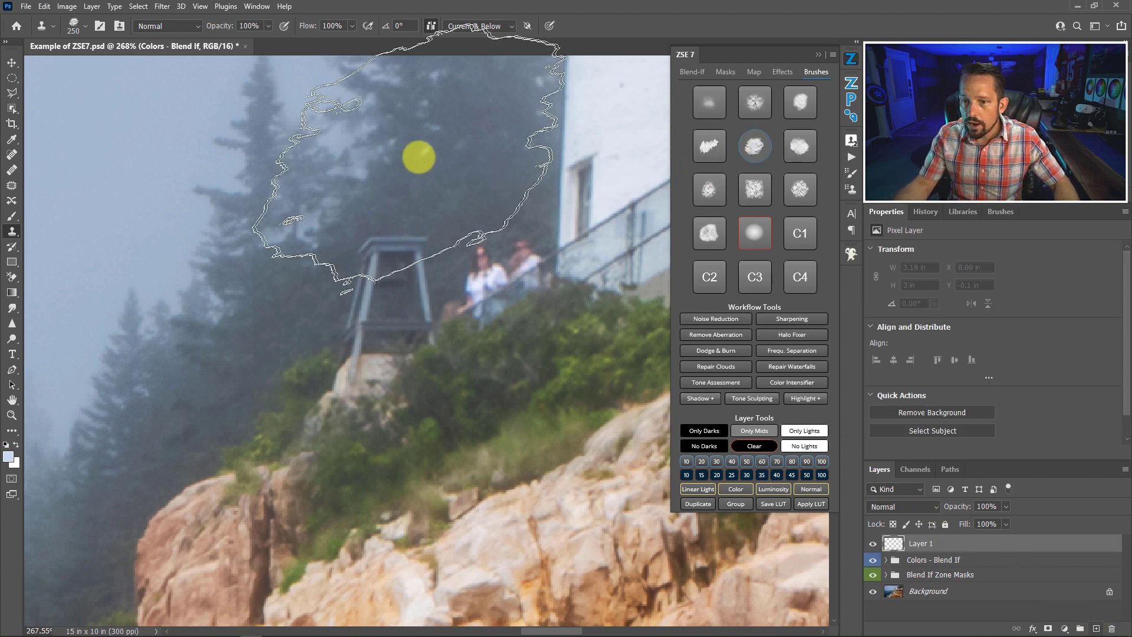
# Step: Clone the misty trees and bushes over the people beside the lighthouse on Layer 1, reducing the brush to 80 and finally 45 px
pyautogui.press('[')
pyautogui.press('[')
pyautogui.press('[')
pyautogui.press('[')
pyautogui.press('[')
pyautogui.press('[')
pyautogui.press('[')
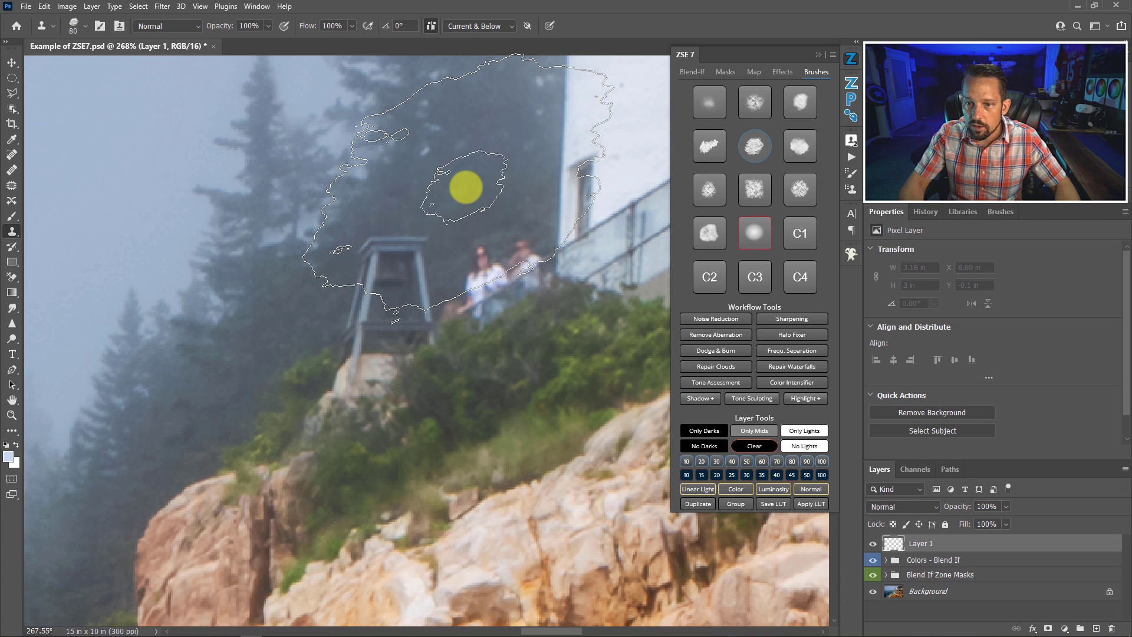
pyautogui.keyDown('alt'); pyautogui.click(458, 175); pyautogui.keyUp('alt')
pyautogui.moveTo(475, 254)
pyautogui.mouseDown()
pyautogui.moveTo(518, 255)
pyautogui.moveTo(481, 263)
pyautogui.moveTo(468, 270)
pyautogui.moveTo(472, 279)
pyautogui.moveTo(487, 262)
pyautogui.moveTo(475, 280)
pyautogui.moveTo(524, 259)
pyautogui.moveTo(524, 246)
pyautogui.moveTo(366, 212)
pyautogui.moveTo(427, 182)
pyautogui.moveTo(446, 193)
pyautogui.moveTo(436, 186)
pyautogui.moveTo(483, 249)
pyautogui.moveTo(479, 284)
pyautogui.moveTo(464, 292)
pyautogui.moveTo(443, 291)
pyautogui.moveTo(485, 247)
pyautogui.moveTo(510, 166)
pyautogui.moveTo(499, 146)
pyautogui.moveTo(522, 145)
pyautogui.moveTo(510, 254)
pyautogui.moveTo(488, 242)
pyautogui.moveTo(487, 257)
pyautogui.moveTo(517, 274)
pyautogui.moveTo(502, 290)
pyautogui.moveTo(486, 277)
pyautogui.moveTo(489, 290)
pyautogui.moveTo(475, 296)
pyautogui.moveTo(489, 295)
pyautogui.moveTo(530, 352)
pyautogui.mouseUp()
pyautogui.keyDown('alt'); pyautogui.click(426, 183); pyautogui.keyUp('alt')
pyautogui.keyDown('alt'); pyautogui.click(511, 166); pyautogui.keyUp('alt')
pyautogui.moveTo(454, 318); pyautogui.dragTo(467, 318)
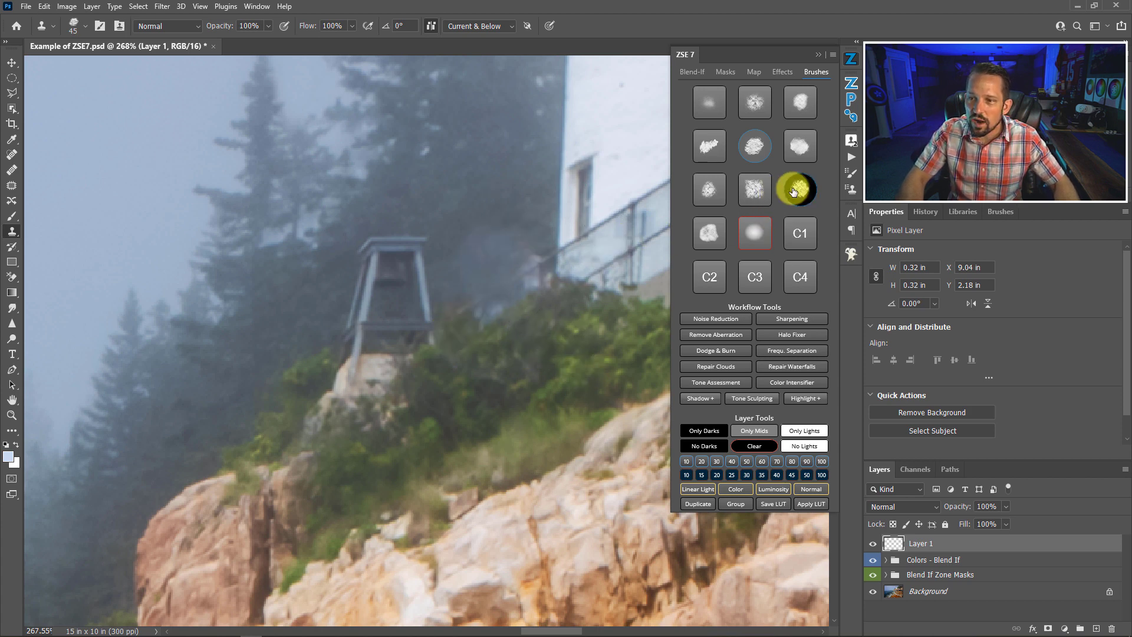
# Step: Switch to another textured ZSE 7 brush, clone over the leftover traces between the bell tower and the lighthouse, and undo the last stroke
pyautogui.click(793, 142)
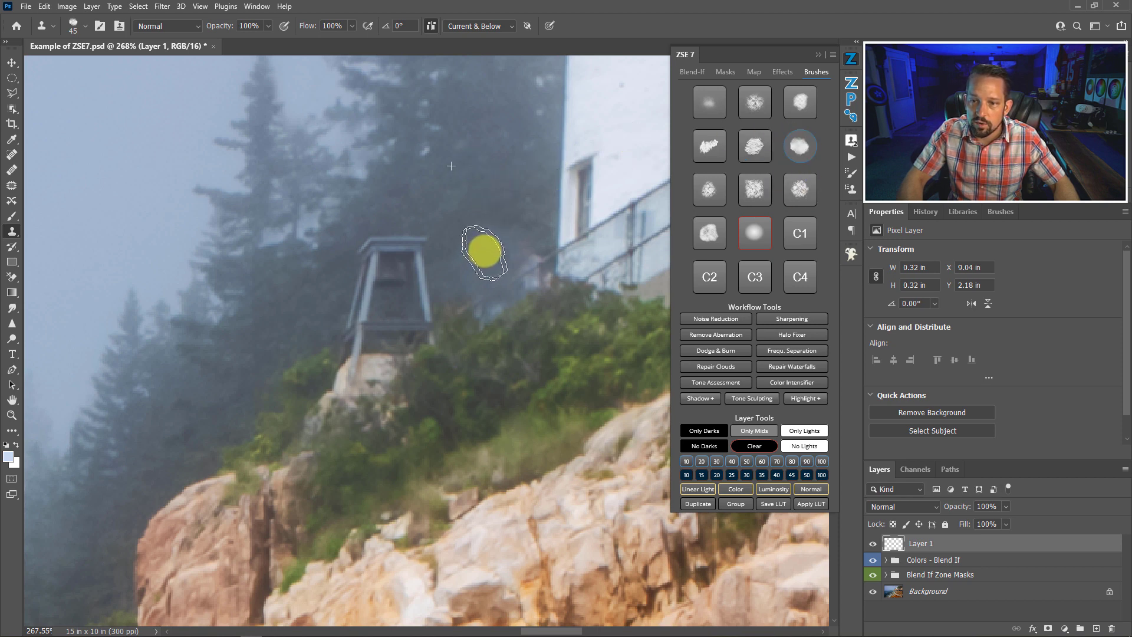
pyautogui.moveTo(484, 250)
pyautogui.mouseDown()
pyautogui.moveTo(525, 242)
pyautogui.moveTo(518, 262)
pyautogui.moveTo(538, 264)
pyautogui.moveTo(533, 341)
pyautogui.moveTo(535, 305)
pyautogui.moveTo(495, 293)
pyautogui.moveTo(478, 321)
pyautogui.moveTo(525, 292)
pyautogui.moveTo(523, 277)
pyautogui.moveTo(501, 308)
pyautogui.moveTo(467, 321)
pyautogui.moveTo(461, 310)
pyautogui.mouseUp()
pyautogui.keyDown('alt'); pyautogui.click(411, 202); pyautogui.keyUp('alt')
pyautogui.click(483, 236)
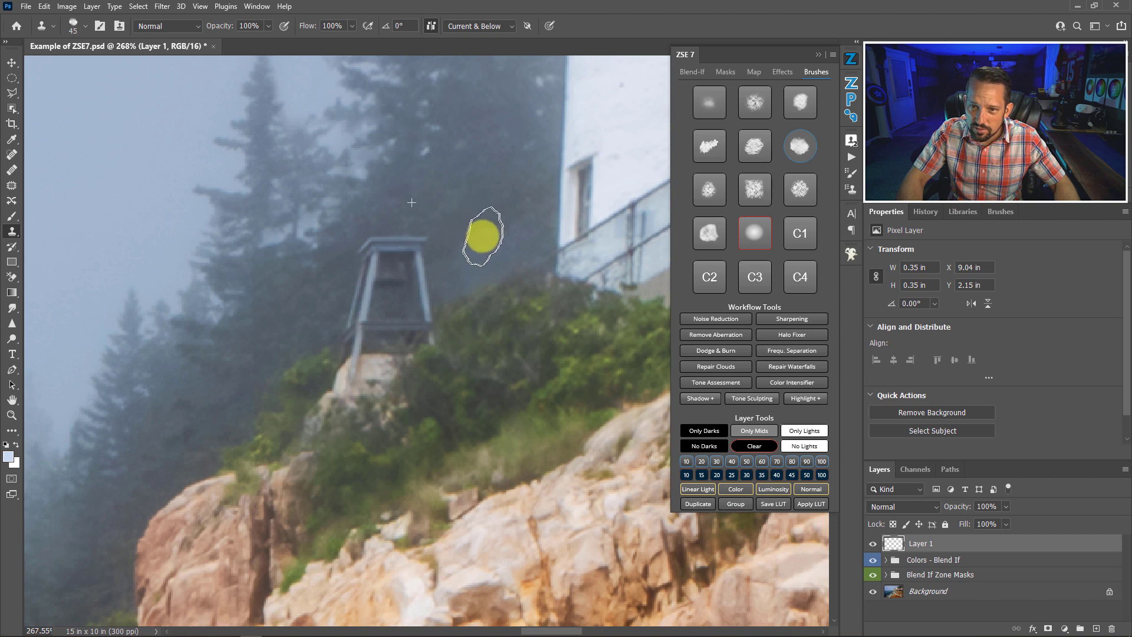
pyautogui.moveTo(483, 235)
pyautogui.mouseDown()
pyautogui.moveTo(458, 244)
pyautogui.moveTo(524, 213)
pyautogui.moveTo(491, 168)
pyautogui.moveTo(505, 148)
pyautogui.moveTo(492, 228)
pyautogui.moveTo(510, 137)
pyautogui.moveTo(475, 247)
pyautogui.moveTo(502, 237)
pyautogui.moveTo(575, 399)
pyautogui.moveTo(628, 478)
pyautogui.moveTo(555, 314)
pyautogui.mouseUp()
pyautogui.hotkey('ctrl', 'z')
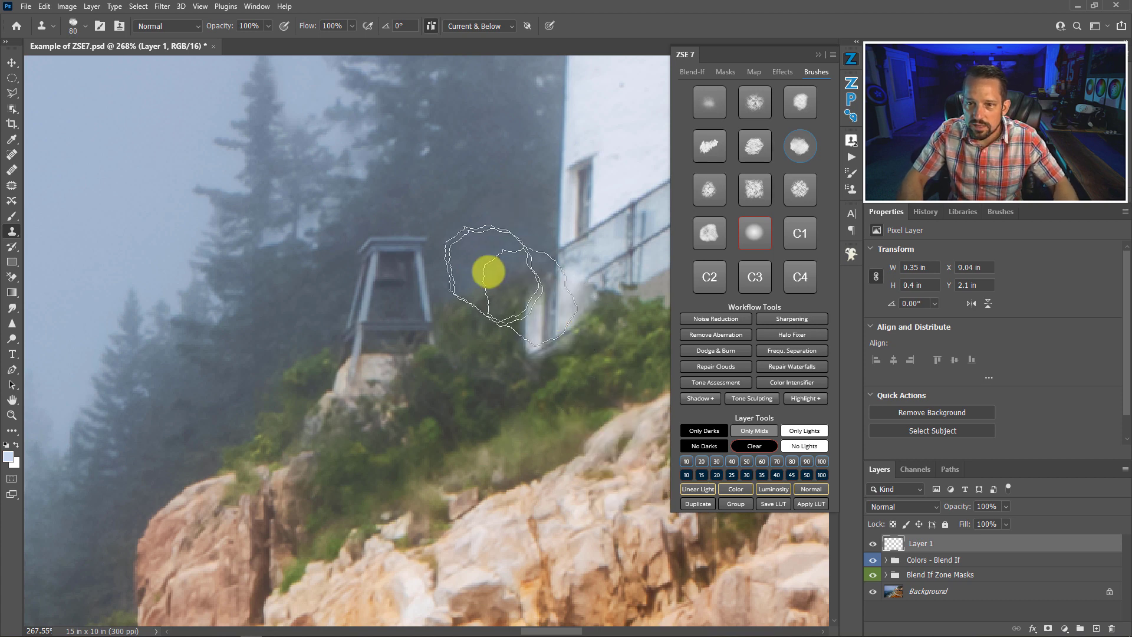
# Step: Clone the remaining traces near the lighthouse railing, reduce the brush size to 40 px, and fit the whole image on screen
pyautogui.moveTo(419, 125)
pyautogui.mouseDown()
pyautogui.moveTo(426, 90)
pyautogui.moveTo(493, 215)
pyautogui.moveTo(483, 228)
pyautogui.moveTo(501, 197)
pyautogui.moveTo(520, 217)
pyautogui.mouseUp()
pyautogui.press('[')
pyautogui.press('[')
pyautogui.press('[')
pyautogui.press('[')
pyautogui.rightClick(525, 222)
pyautogui.click(533, 239)
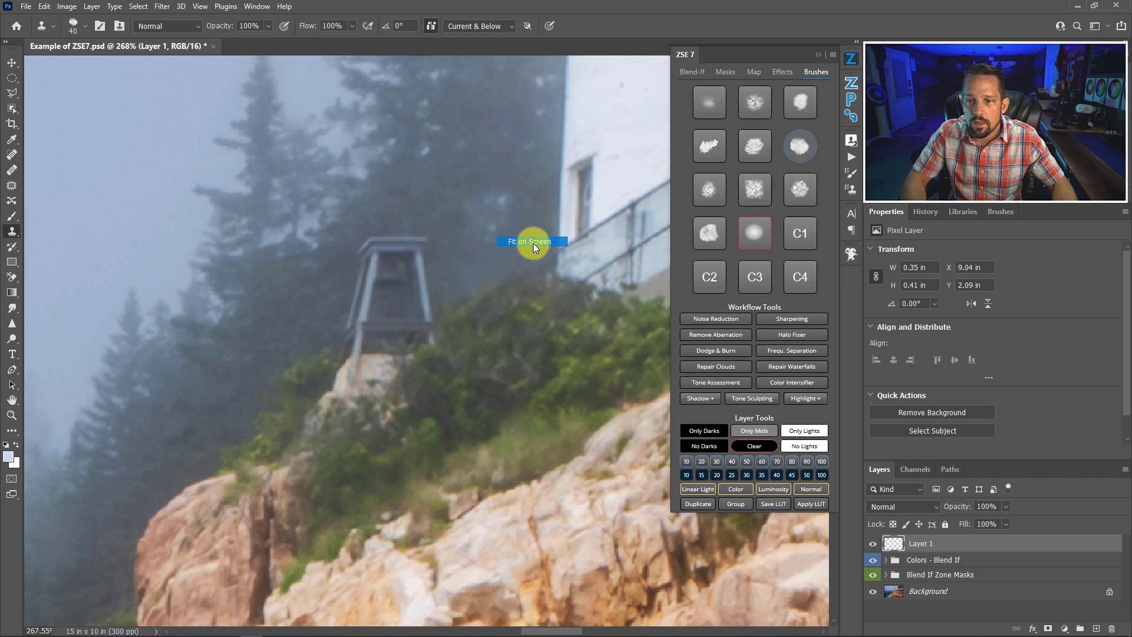
pyautogui.click(710, 113)
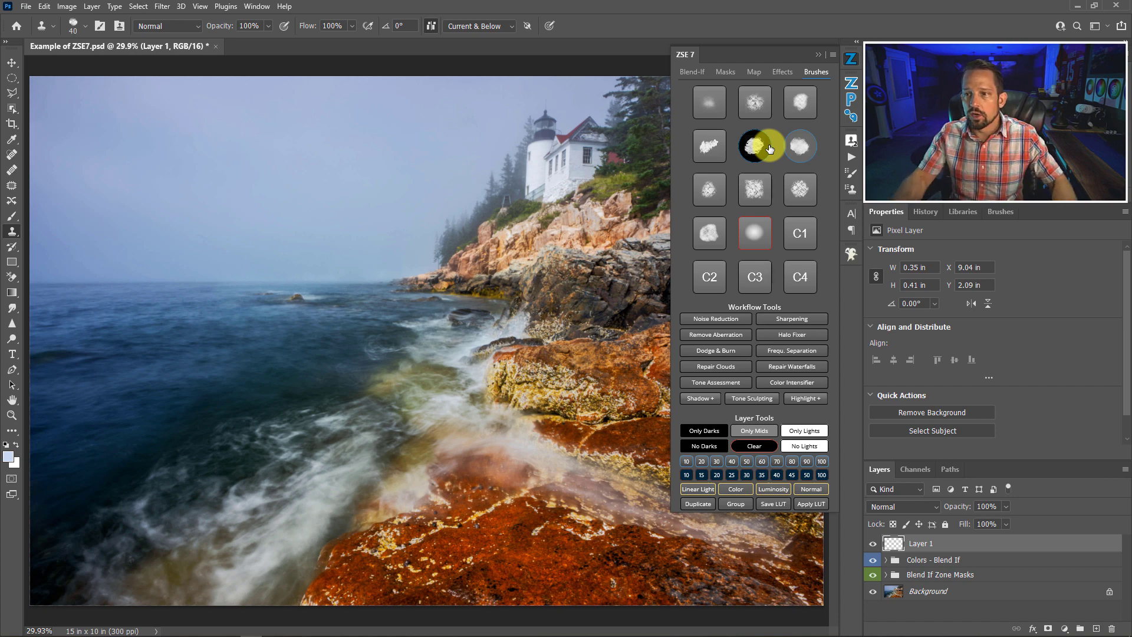
# Step: Apply the ZSE 7 Channel Radiance effect and compare the image with and without its Radiance Adjust and Radiance Glow layers
pyautogui.click(786, 72)
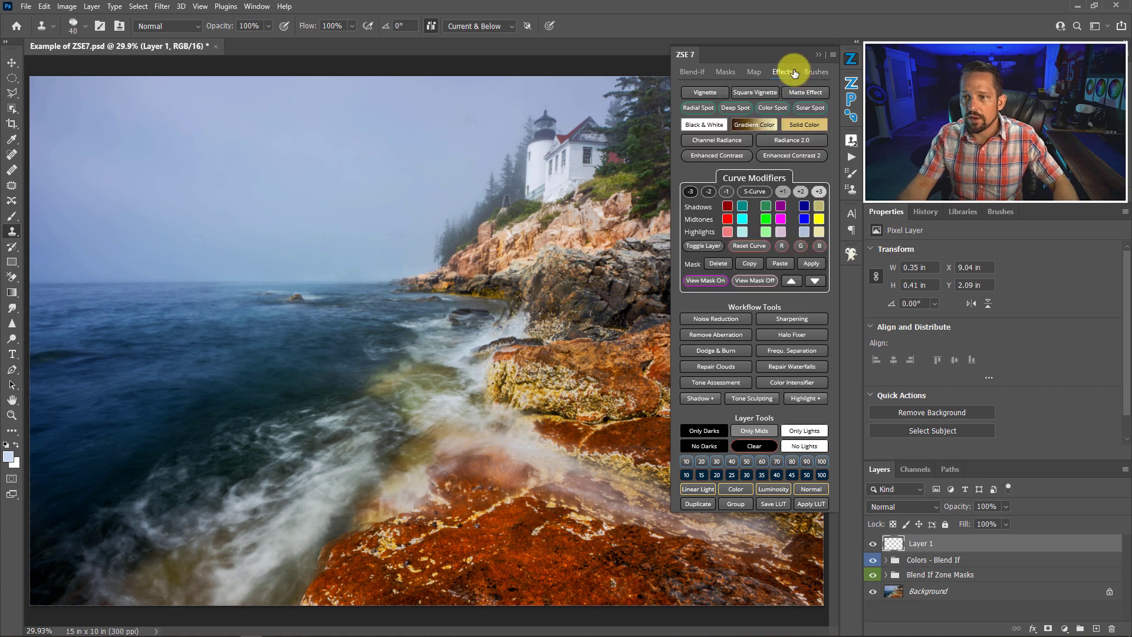
pyautogui.click(735, 140)
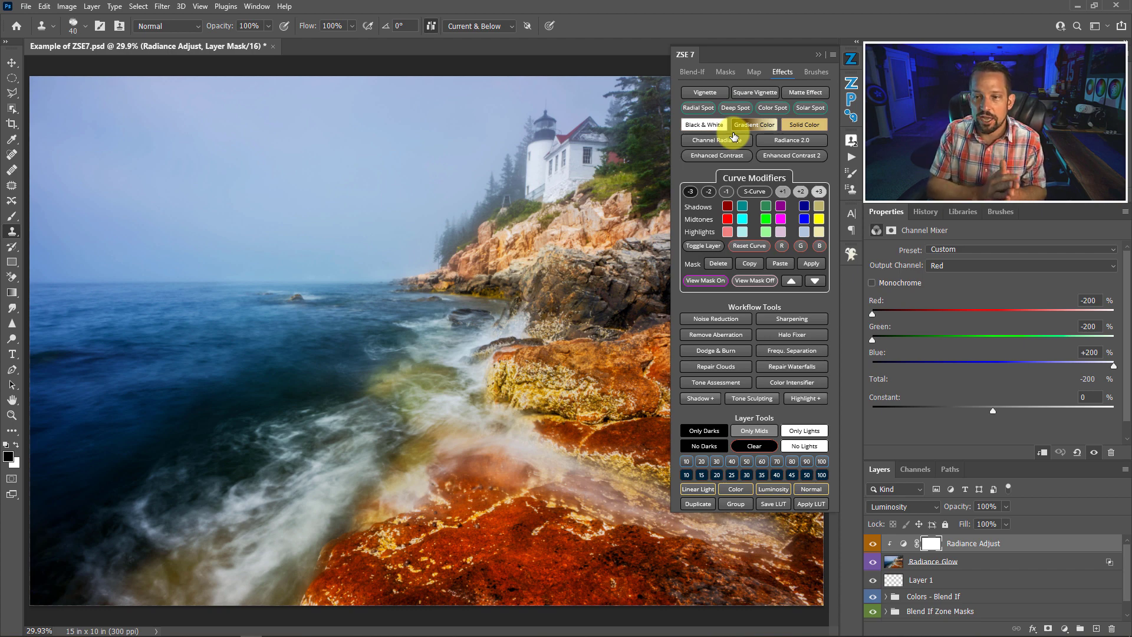
pyautogui.click(819, 55)
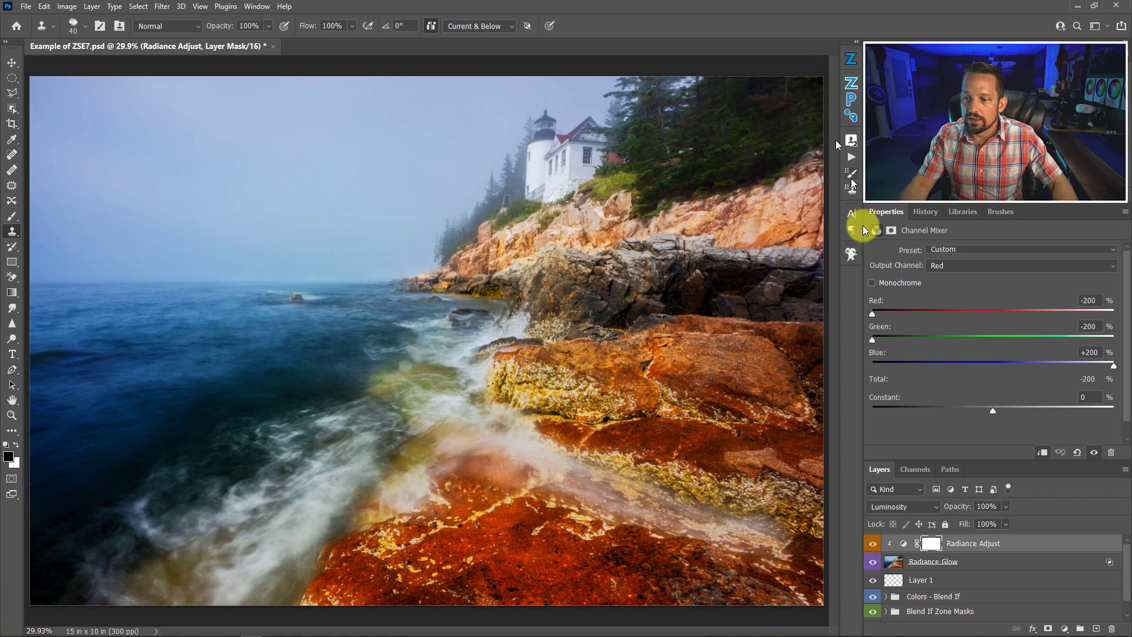
pyautogui.click(873, 543)
pyautogui.click(873, 563)
pyautogui.click(875, 564)
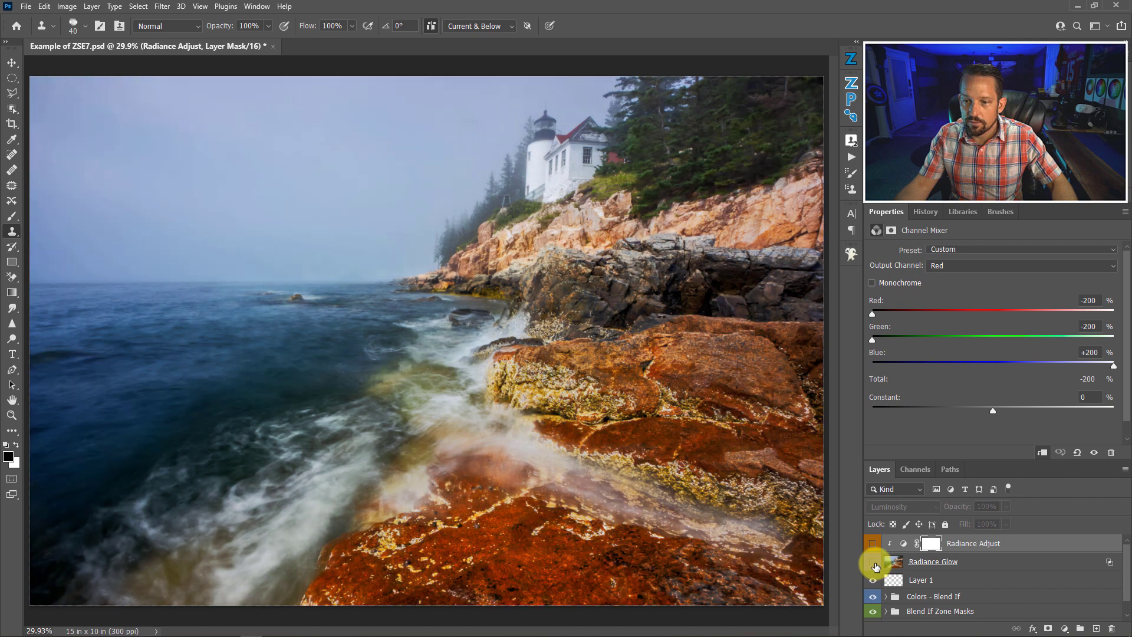
pyautogui.click(872, 543)
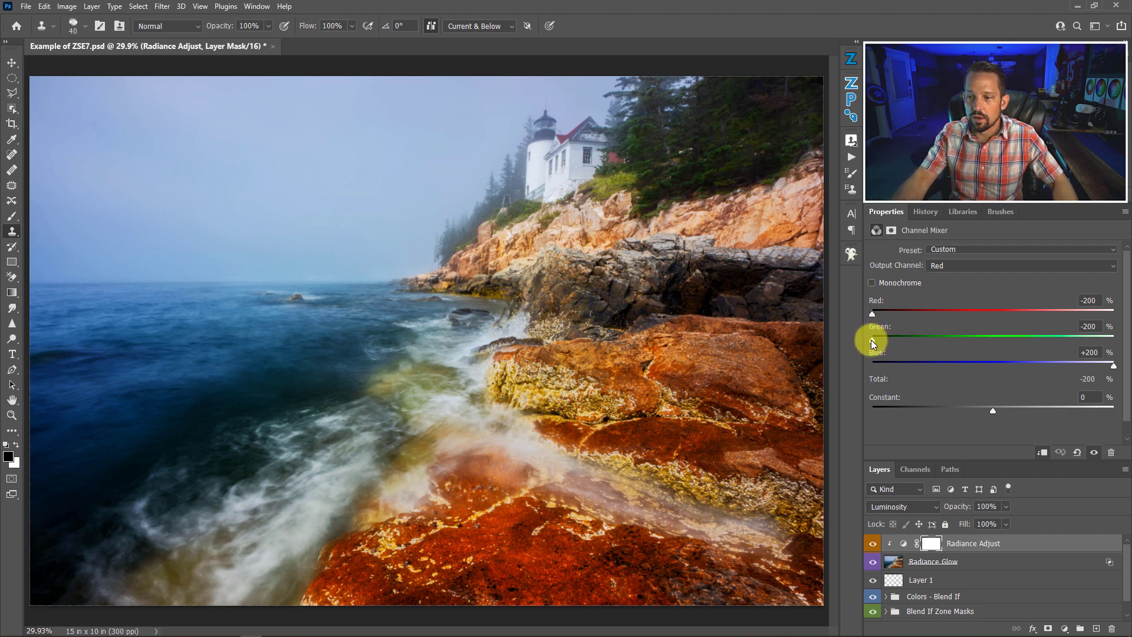
# Step: In the Radiance Adjust channel mixer's Red output, set Green to +21% and keep Red at -200% and Blue at +200%
pyautogui.moveTo(871, 340); pyautogui.dragTo(1006, 335)
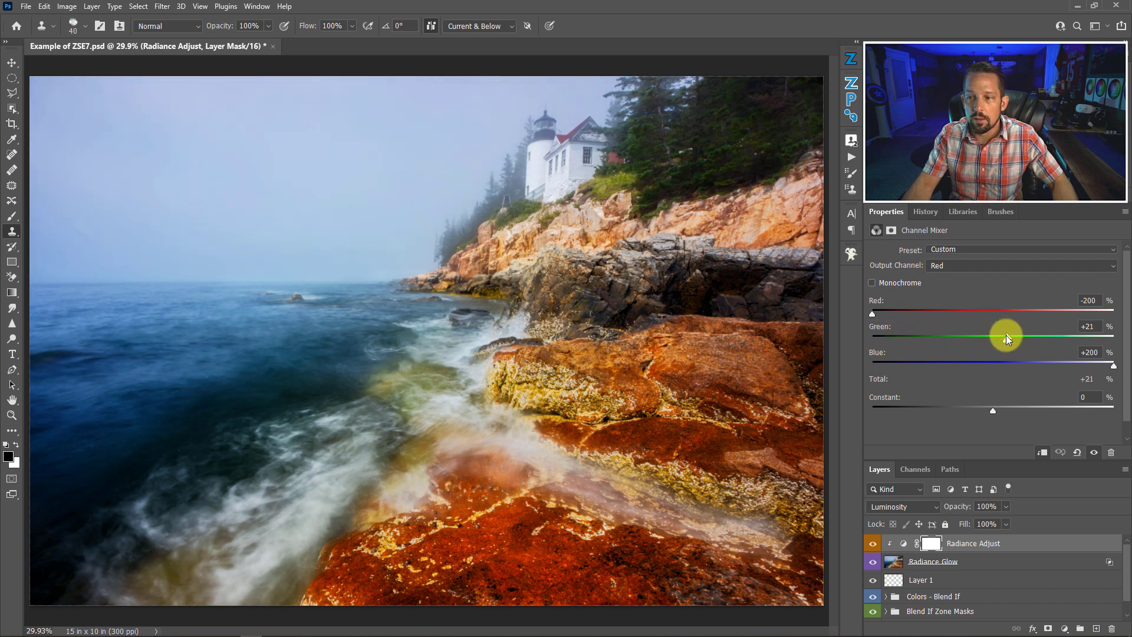
pyautogui.click(874, 314)
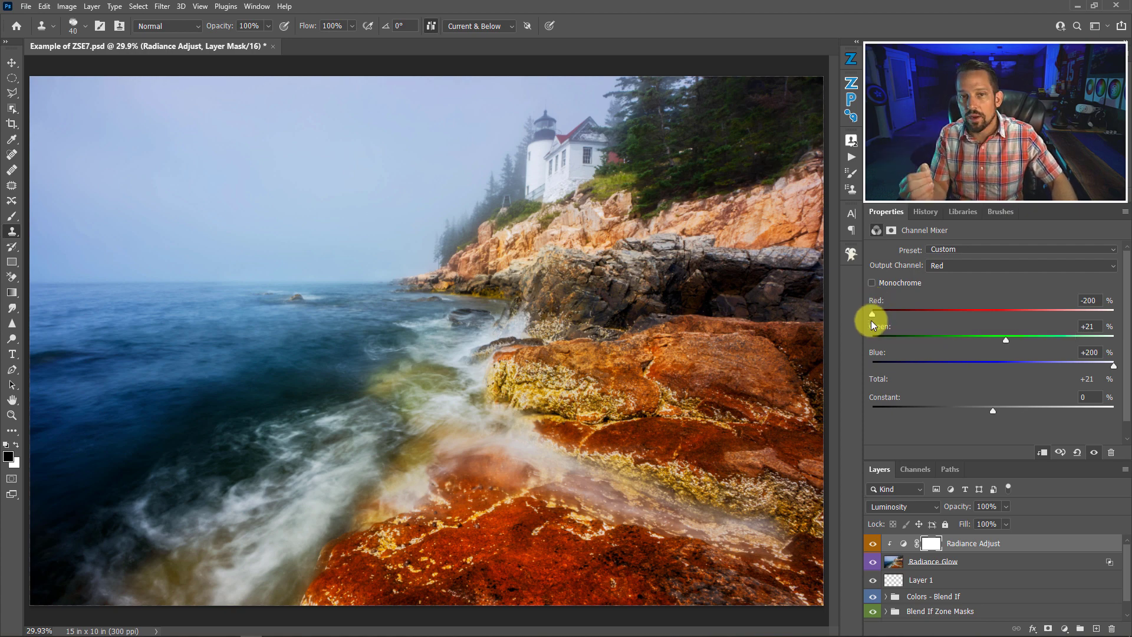
pyautogui.moveTo(871, 312); pyautogui.dragTo(893, 302)
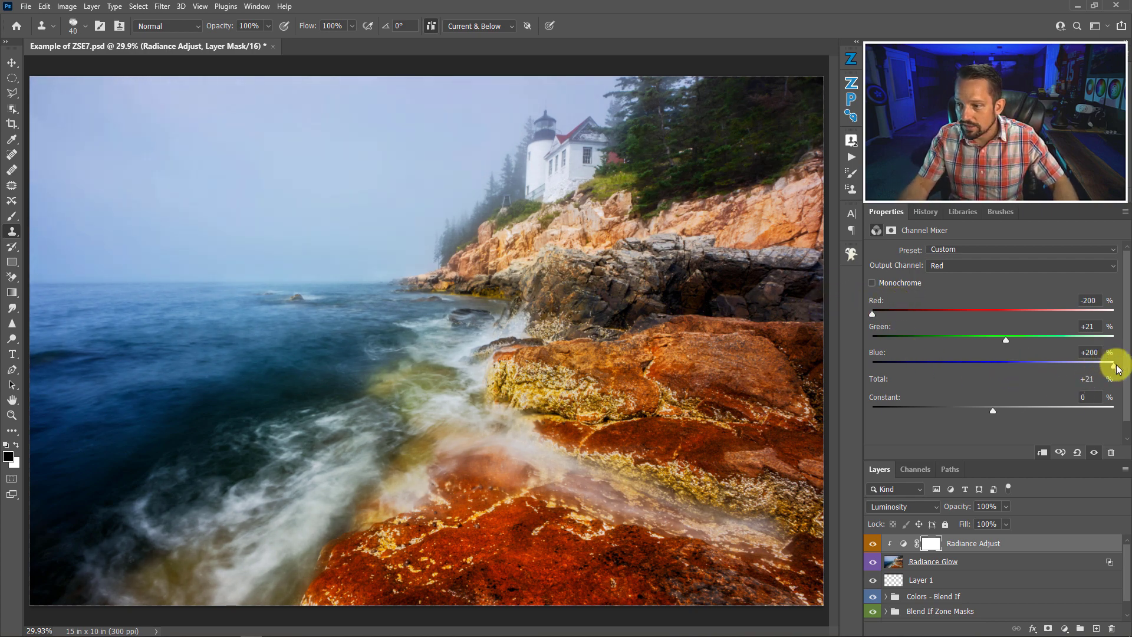
pyautogui.moveTo(1117, 368)
pyautogui.mouseDown()
pyautogui.moveTo(1059, 365)
pyautogui.moveTo(1127, 364)
pyautogui.mouseUp()
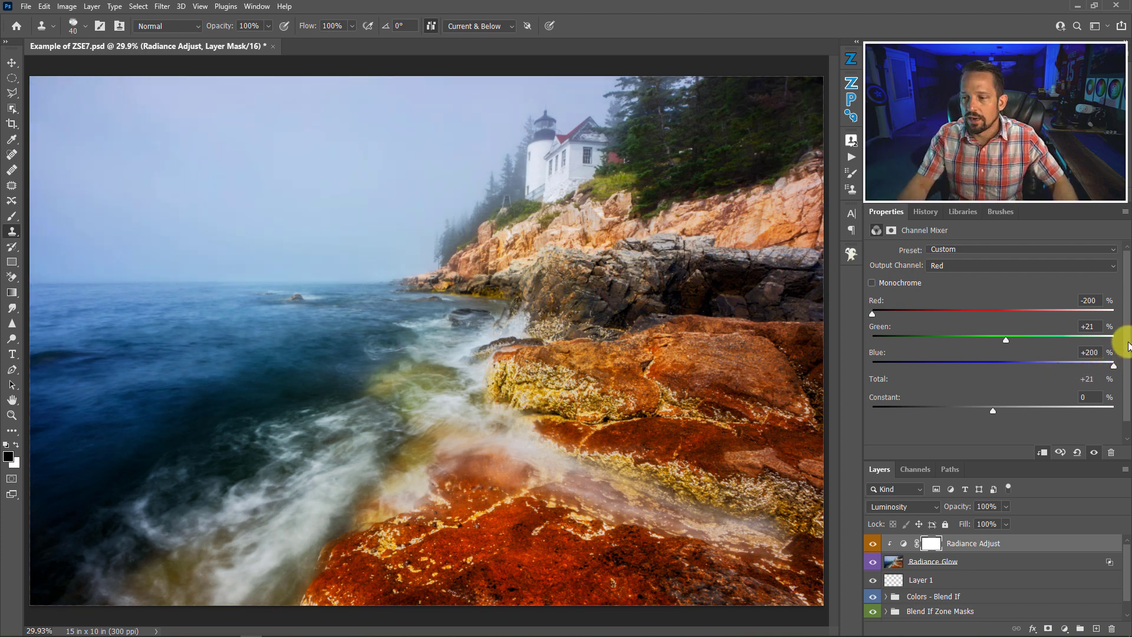
# Step: For the Green output channel, set Red to +143%, Green to +68% and Blue to +170%, and compare with Radiance Glow hidden
pyautogui.click(994, 269)
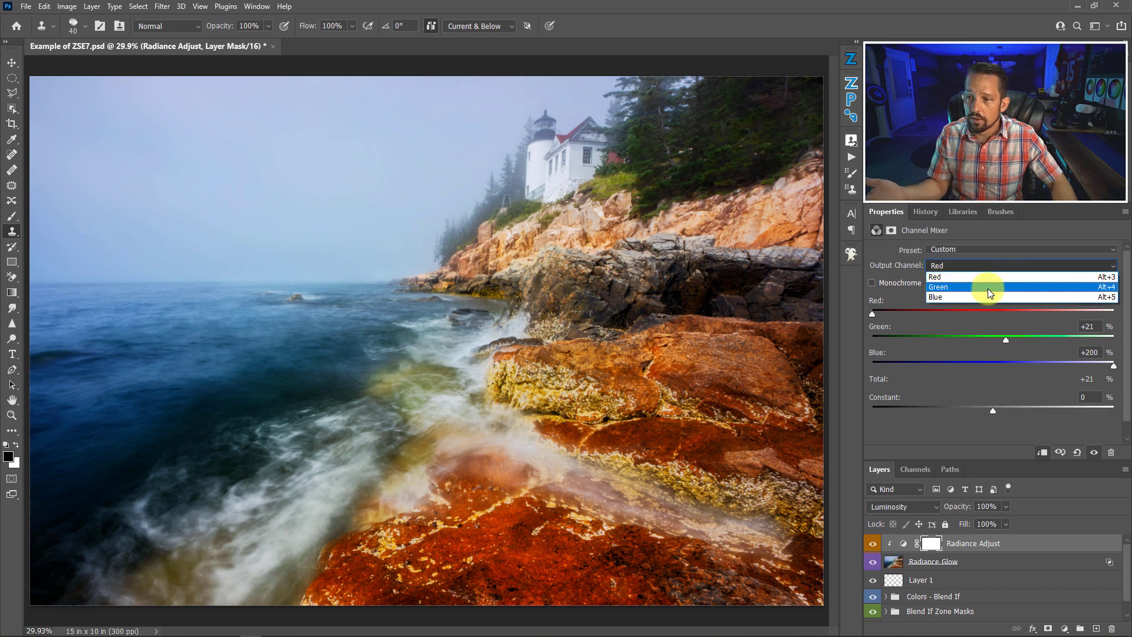
pyautogui.click(988, 289)
pyautogui.moveTo(1052, 339); pyautogui.dragTo(1075, 305)
pyautogui.click(1055, 314)
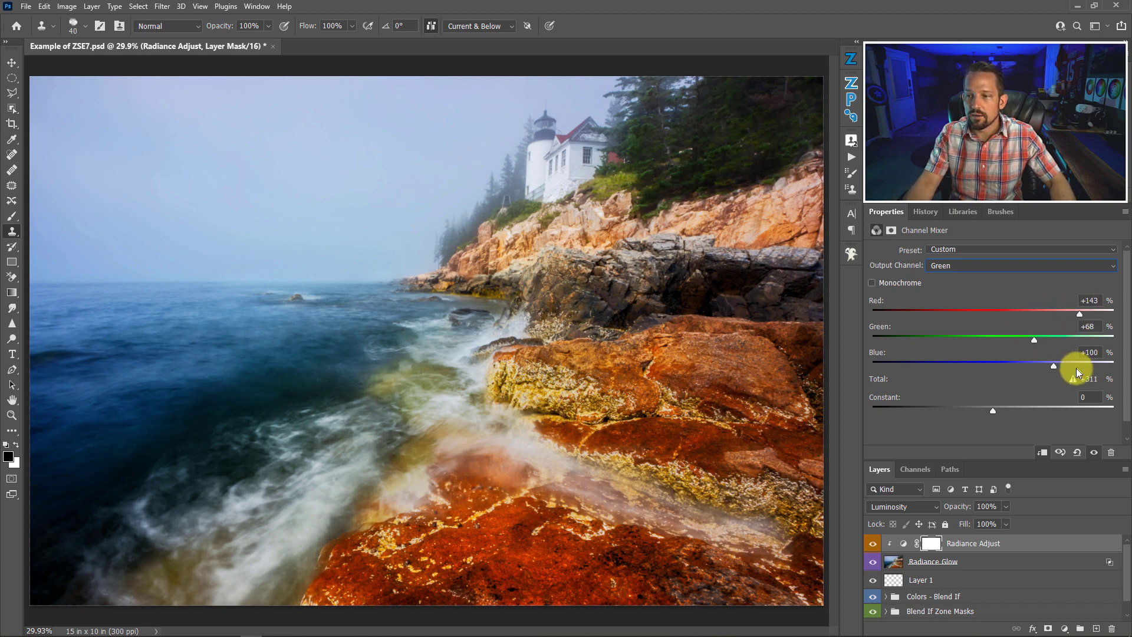
pyautogui.moveTo(1049, 365); pyautogui.dragTo(1094, 349)
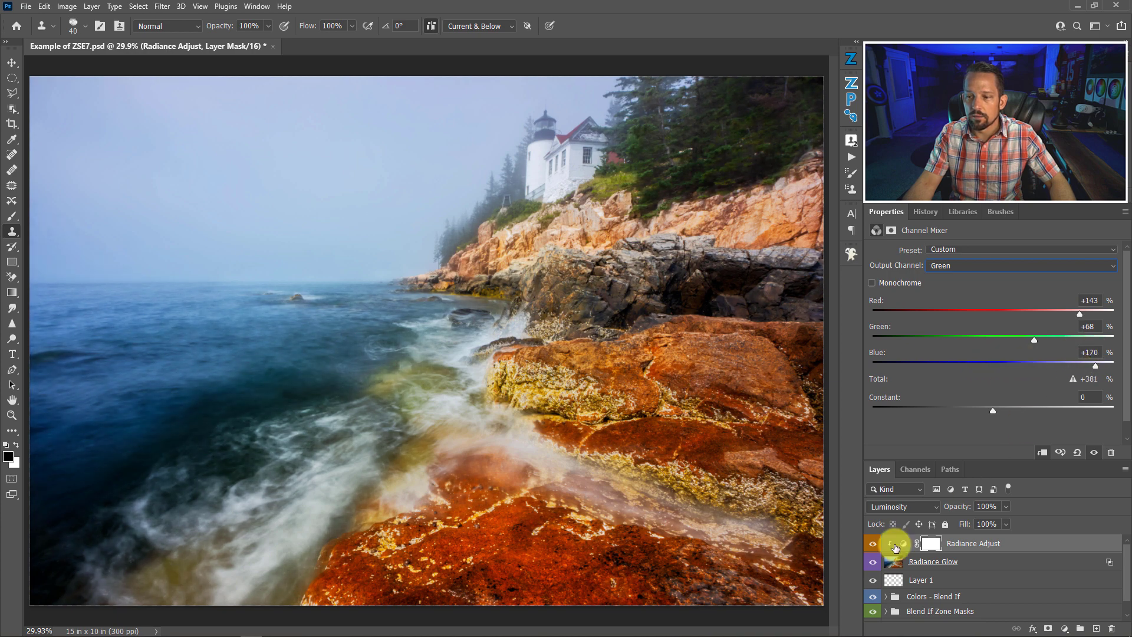
pyautogui.click(873, 562)
pyautogui.click(873, 561)
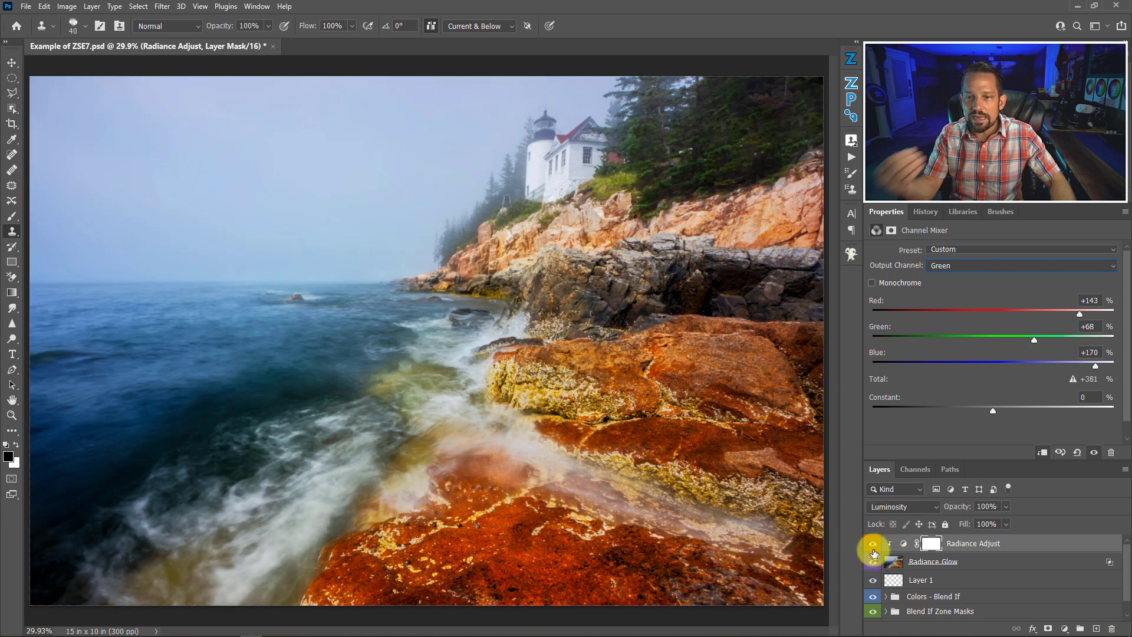
# Step: For the Blue output channel, set Red to +58%, Green to +28%, Blue to -103% and Constant to +38%
pyautogui.click(995, 266)
pyautogui.click(985, 290)
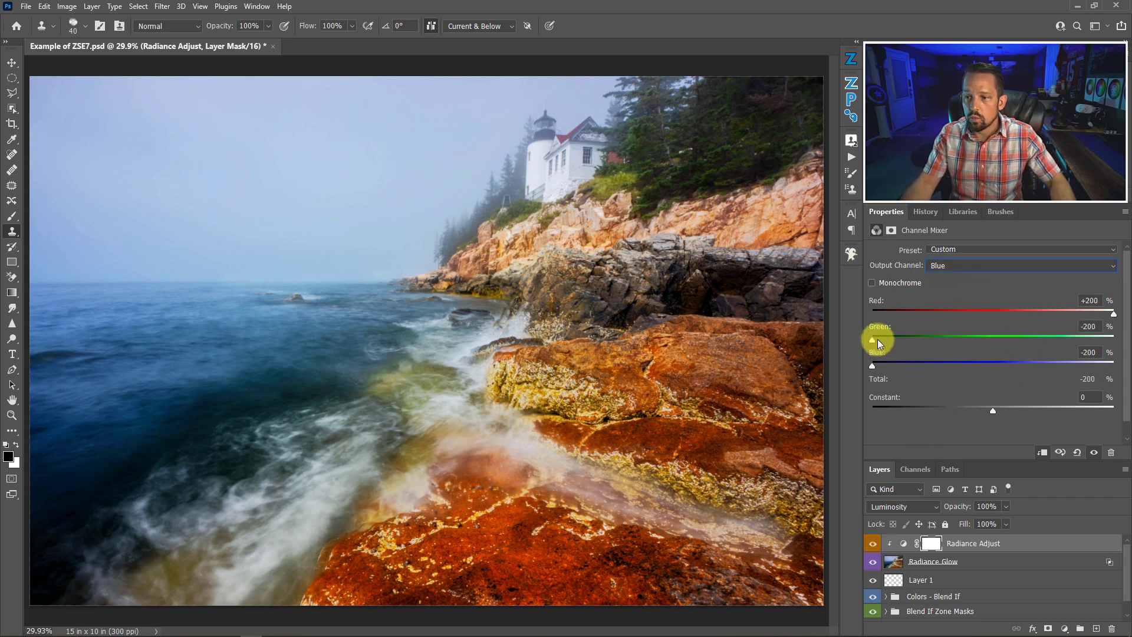
pyautogui.moveTo(872, 336); pyautogui.dragTo(1010, 334)
pyautogui.moveTo(1114, 314); pyautogui.dragTo(1028, 315)
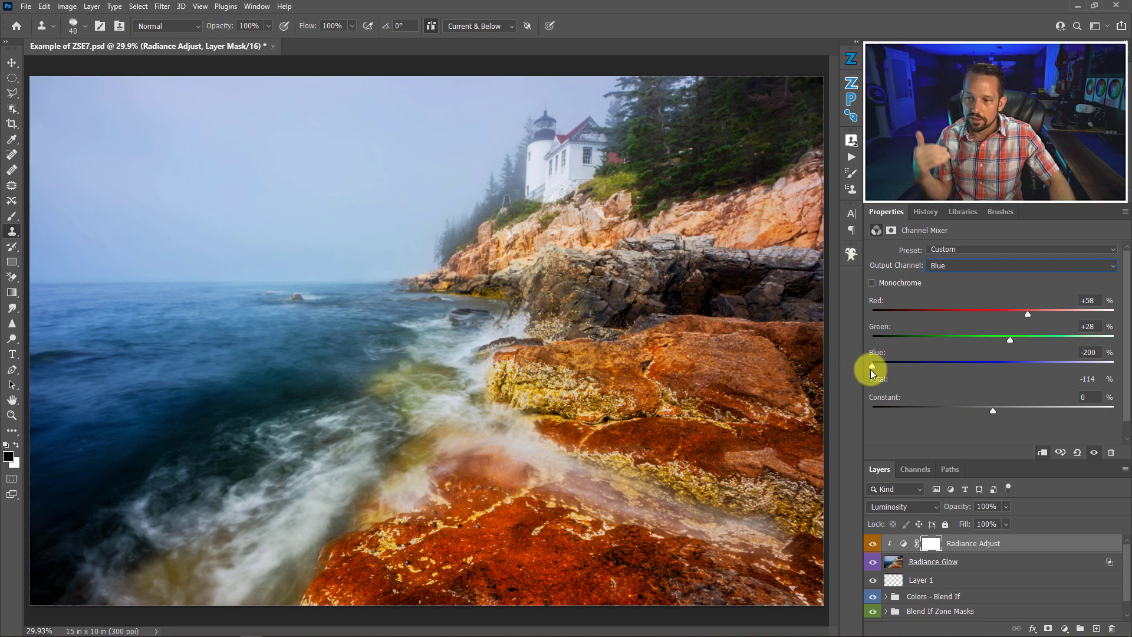
pyautogui.moveTo(872, 366); pyautogui.dragTo(930, 365)
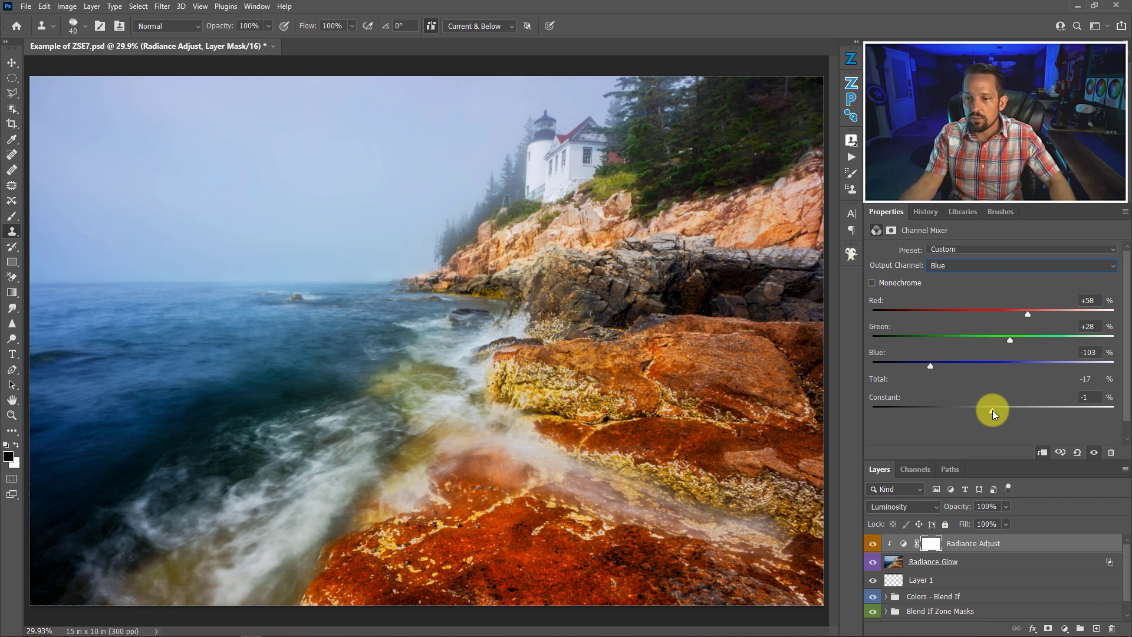
pyautogui.moveTo(992, 409); pyautogui.dragTo(913, 413)
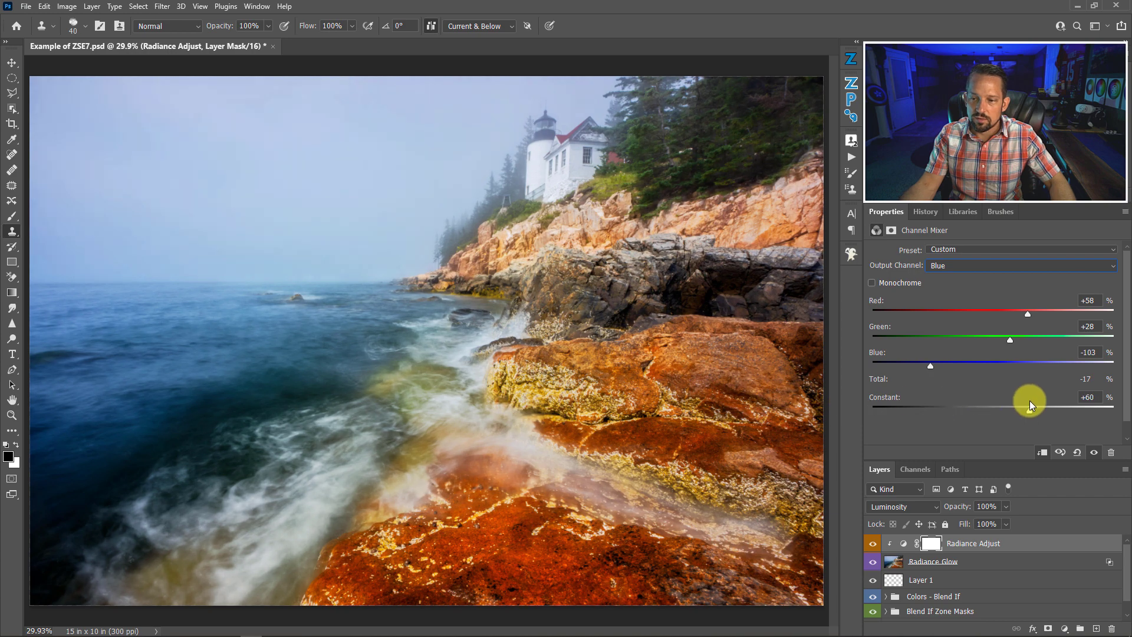
pyautogui.moveTo(985, 405); pyautogui.dragTo(1016, 399)
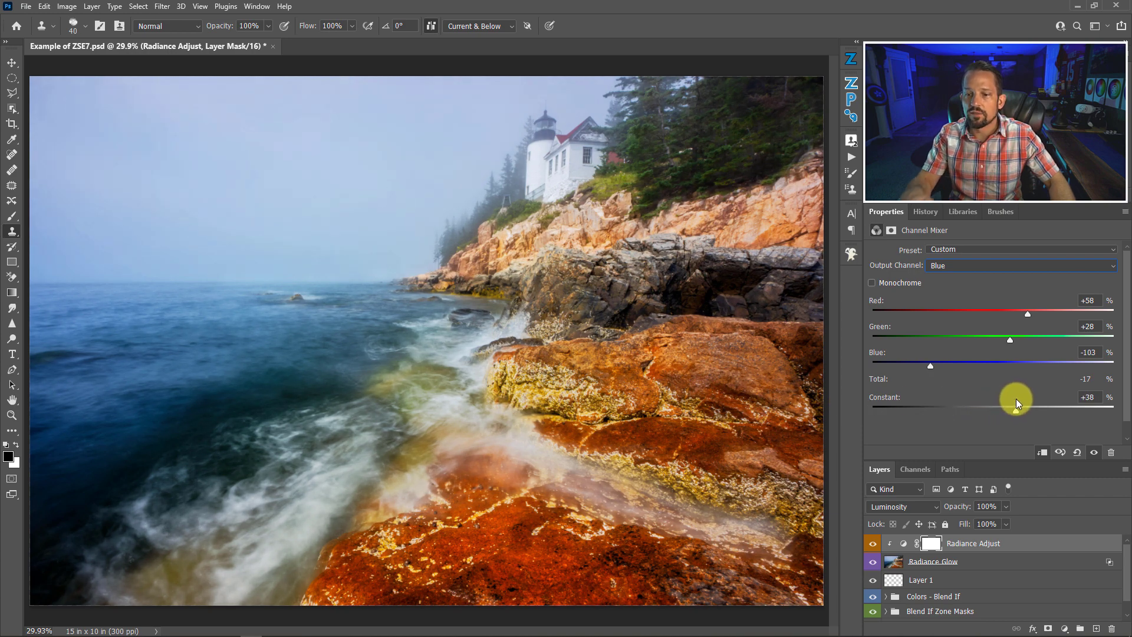
# Step: Set the Constant to +13% for the Green output and +11% for the Red output, and compare the image with and without Radiance Glow
pyautogui.click(949, 266)
pyautogui.click(950, 282)
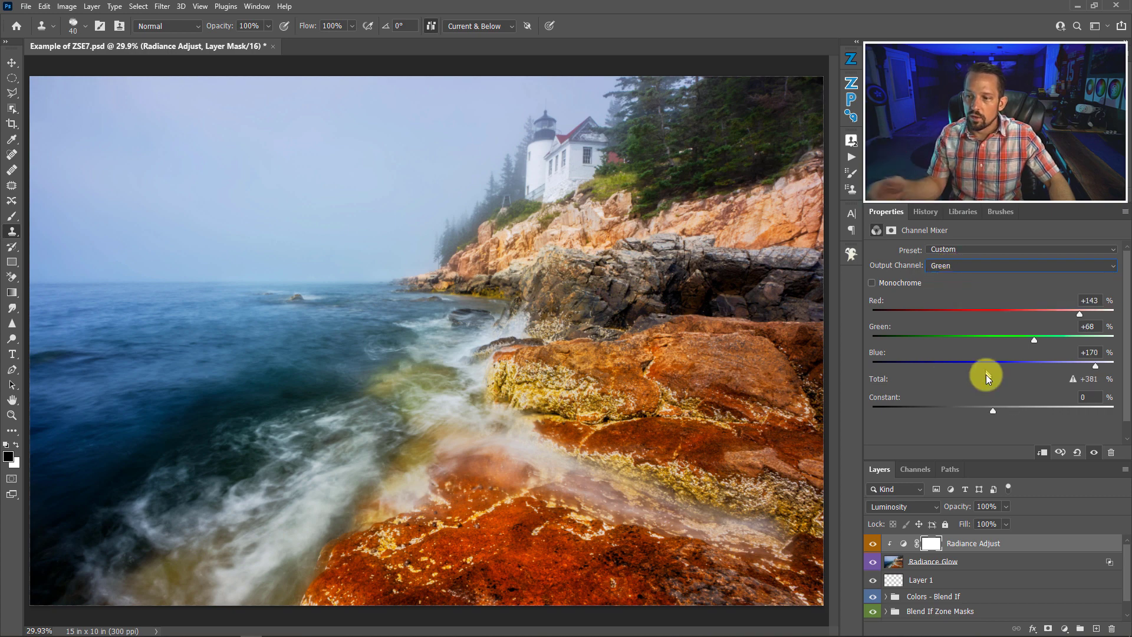
pyautogui.moveTo(992, 410)
pyautogui.mouseDown()
pyautogui.moveTo(1010, 409)
pyautogui.moveTo(999, 409)
pyautogui.mouseUp()
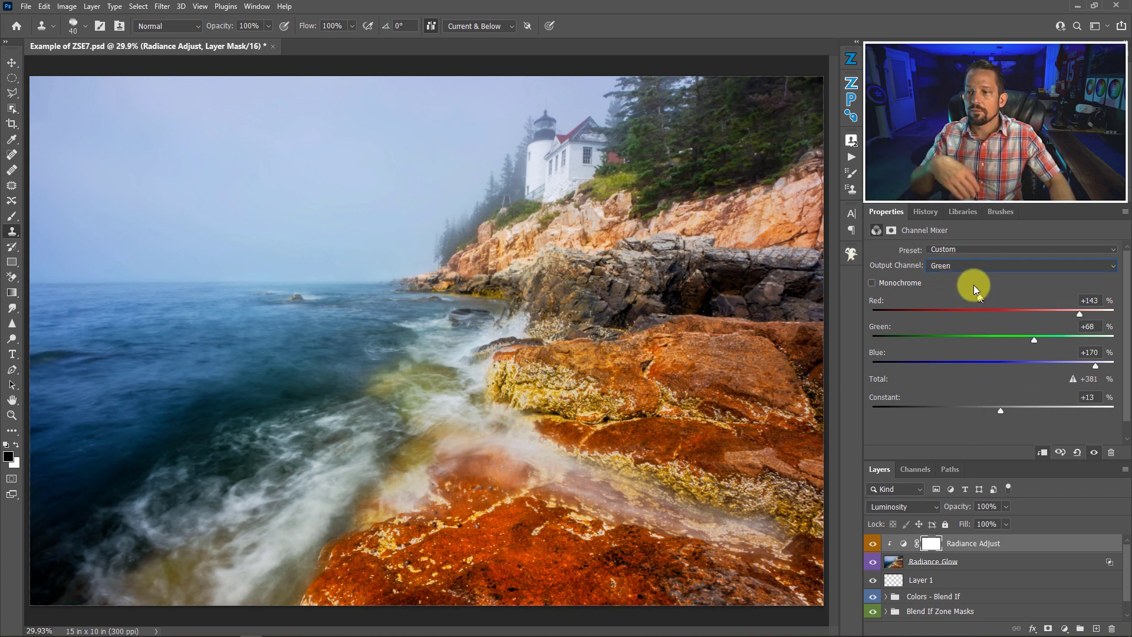
pyautogui.click(961, 266)
pyautogui.click(961, 275)
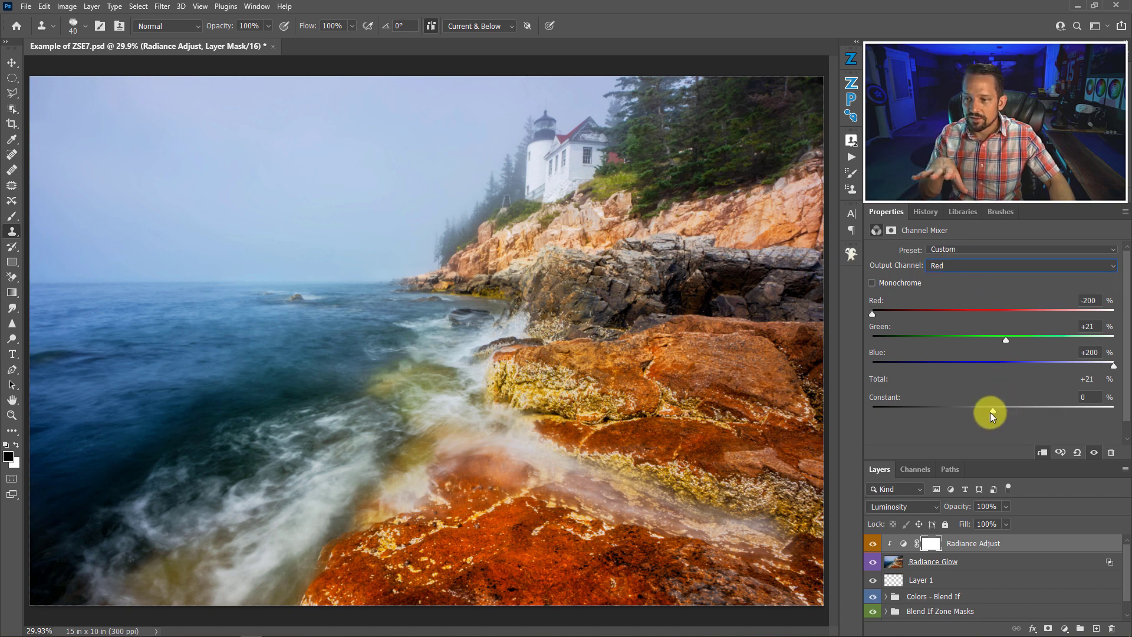
pyautogui.moveTo(990, 415); pyautogui.dragTo(1000, 412)
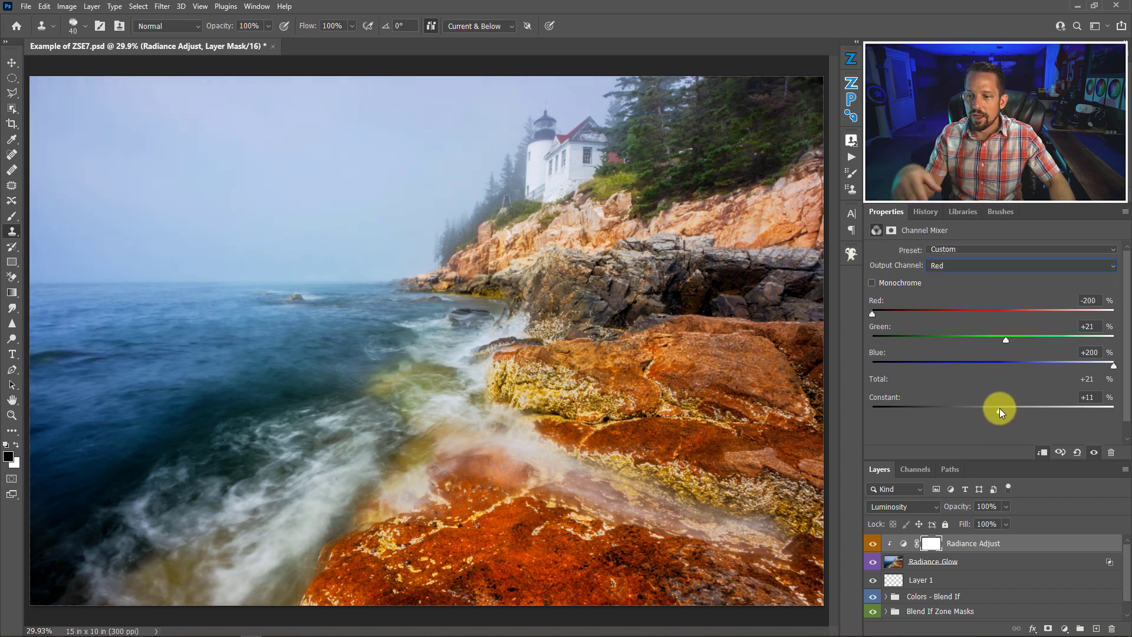
pyautogui.click(877, 561)
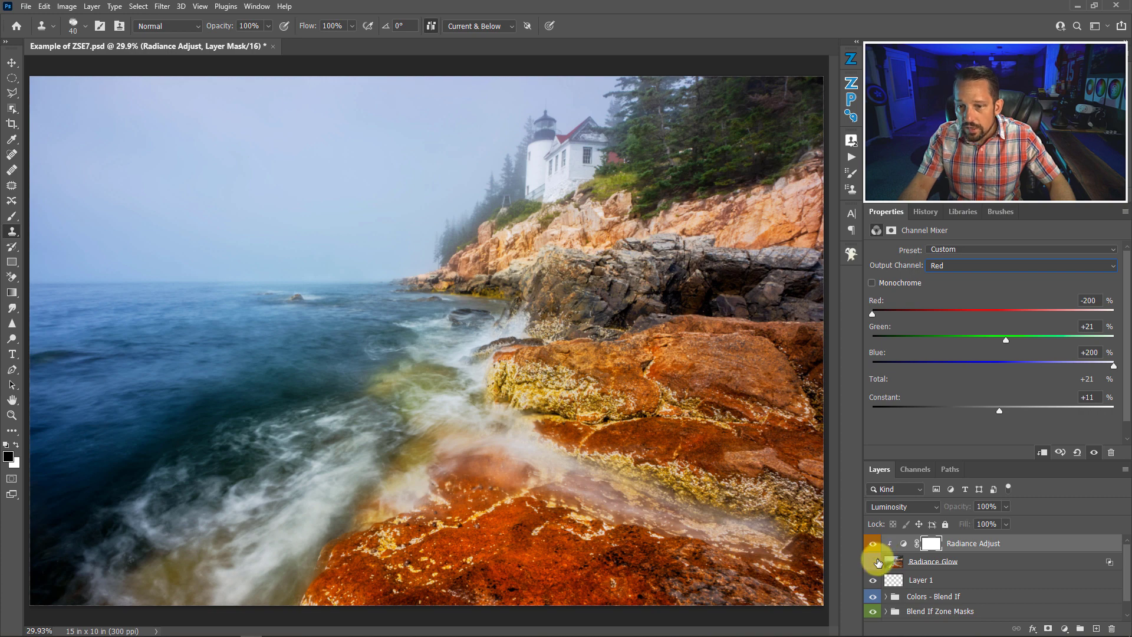
pyautogui.click(877, 561)
pyautogui.click(877, 561)
pyautogui.click(877, 561)
pyautogui.click(878, 561)
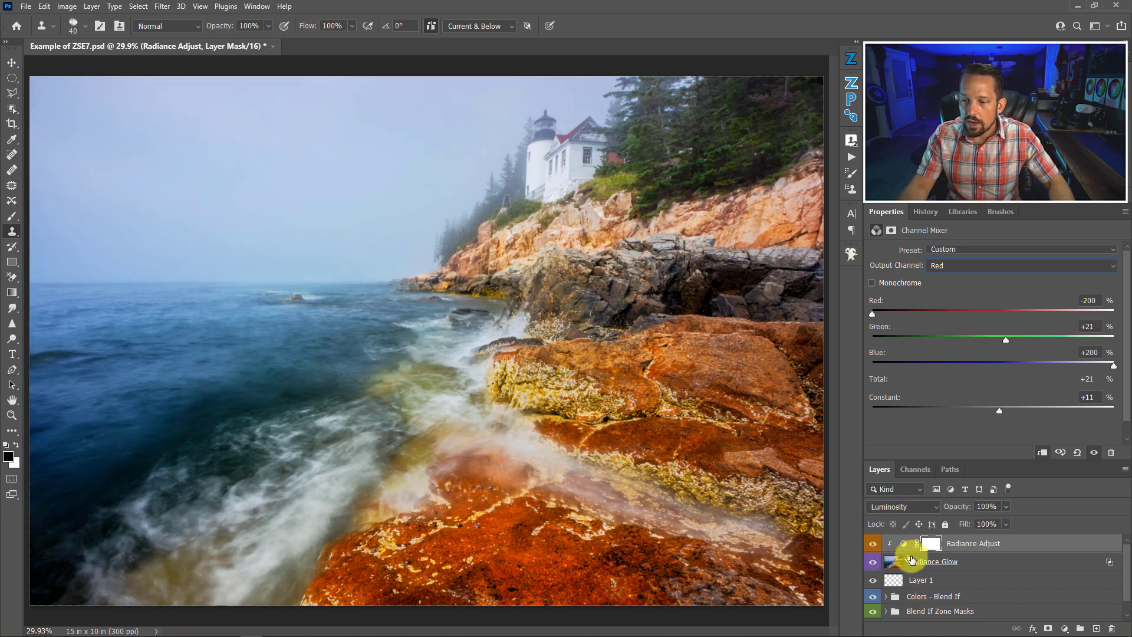
# Step: Restrict the Radiance Glow layer to the midtones only and set its opacity to 80%
pyautogui.click(910, 560)
pyautogui.click(848, 59)
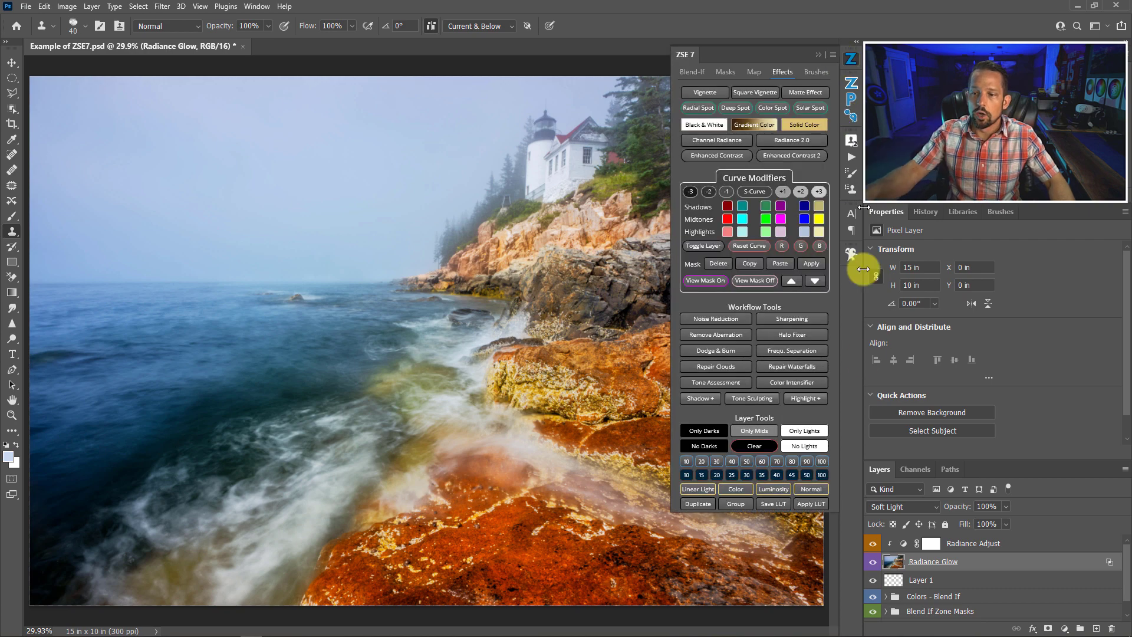
pyautogui.click(754, 430)
pyautogui.click(793, 461)
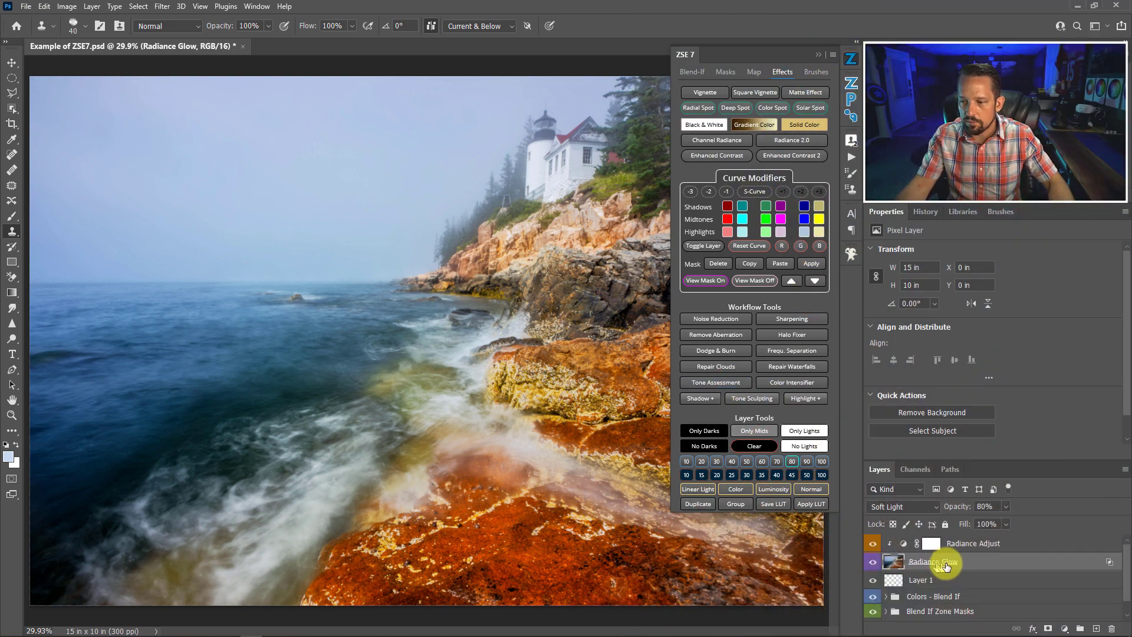
# Step: Open the ZSE 7 heat map options and run Tone Assessment above the Radiance Adjust layer
pyautogui.click(973, 543)
pyautogui.click(754, 71)
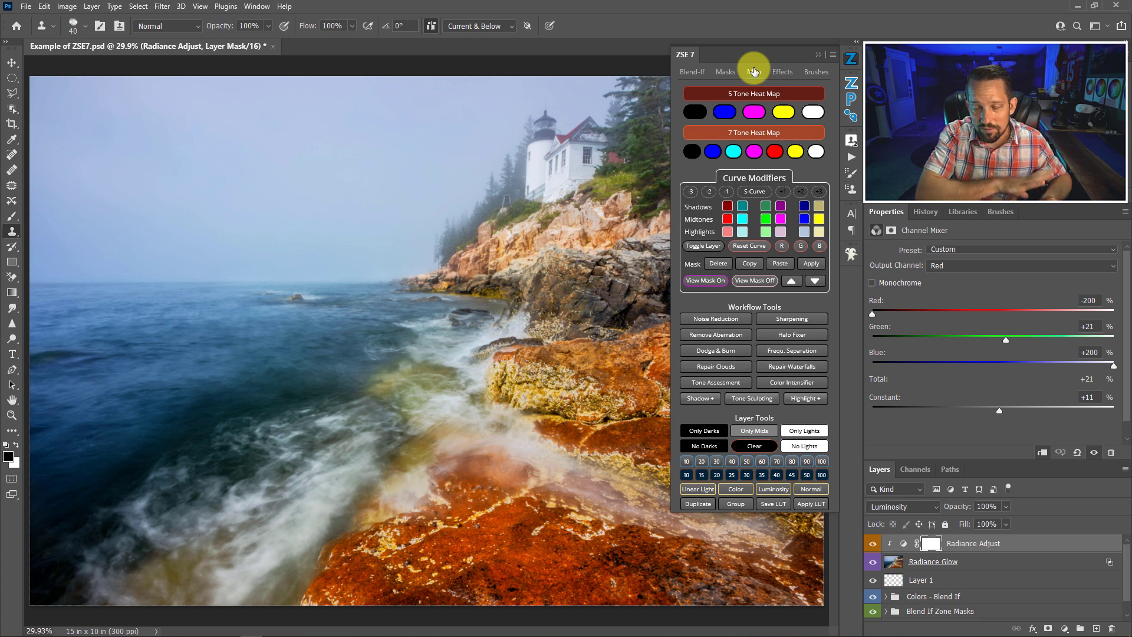
pyautogui.click(741, 382)
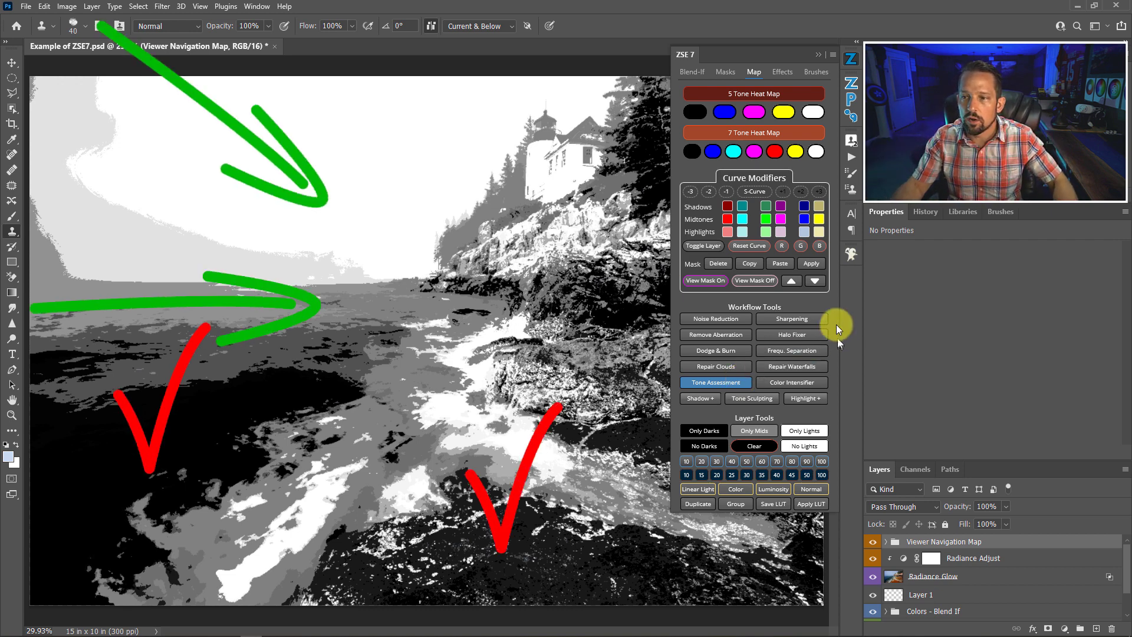
# Step: Collapse the ZSE 7 panel and compare the image with and without the Viewer Navigation Map
pyautogui.click(818, 55)
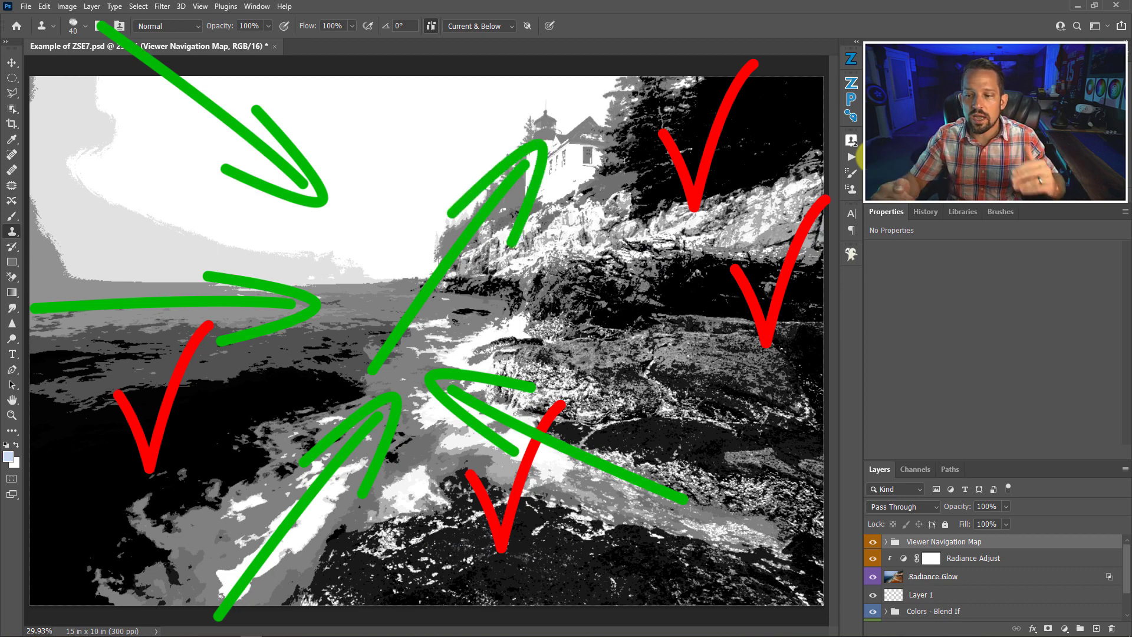
pyautogui.click(874, 541)
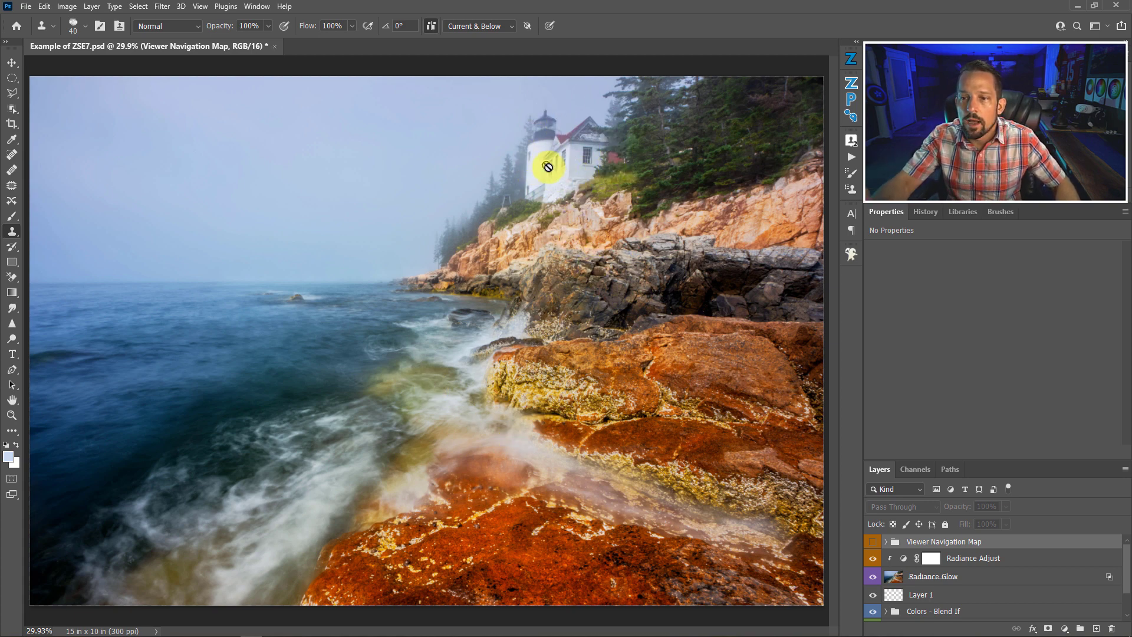
pyautogui.click(872, 541)
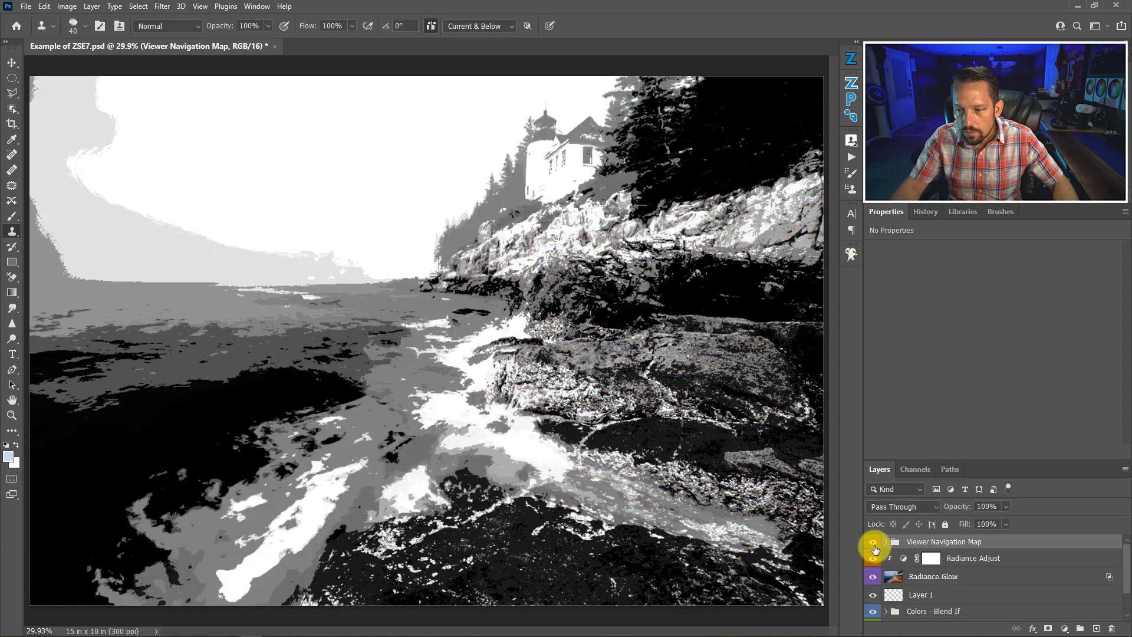
# Step: Compare the tone map with the edit layers between Background and Viewer Navigation Map hidden and shown, and hide the Viewer Navigation Map group
pyautogui.scroll(-2, 874, 551)
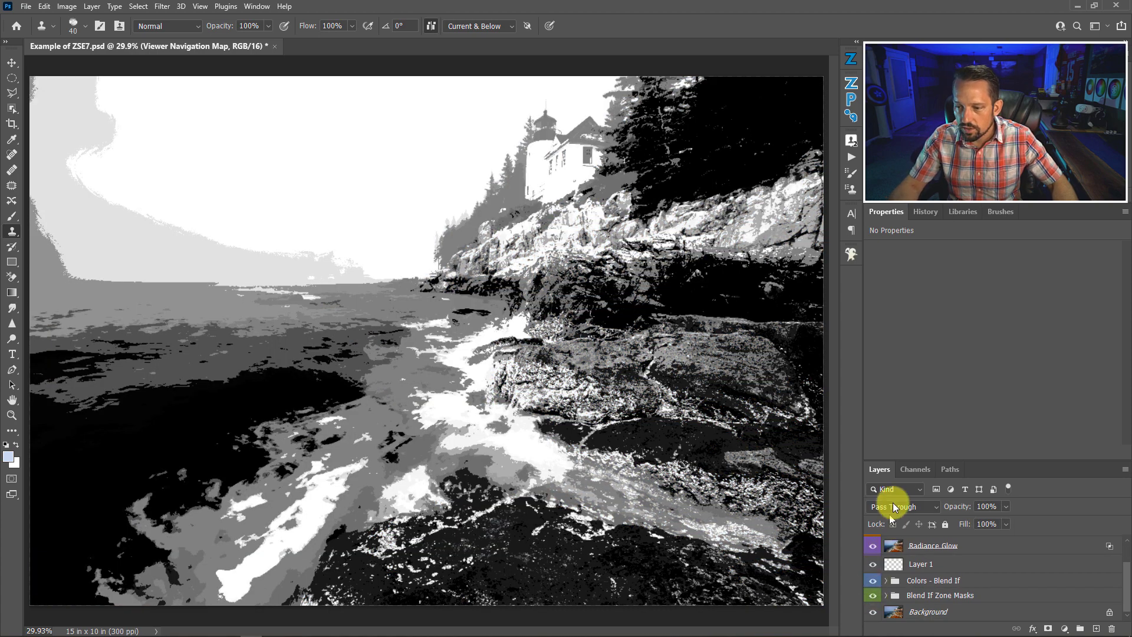
pyautogui.moveTo(907, 461); pyautogui.dragTo(899, 328)
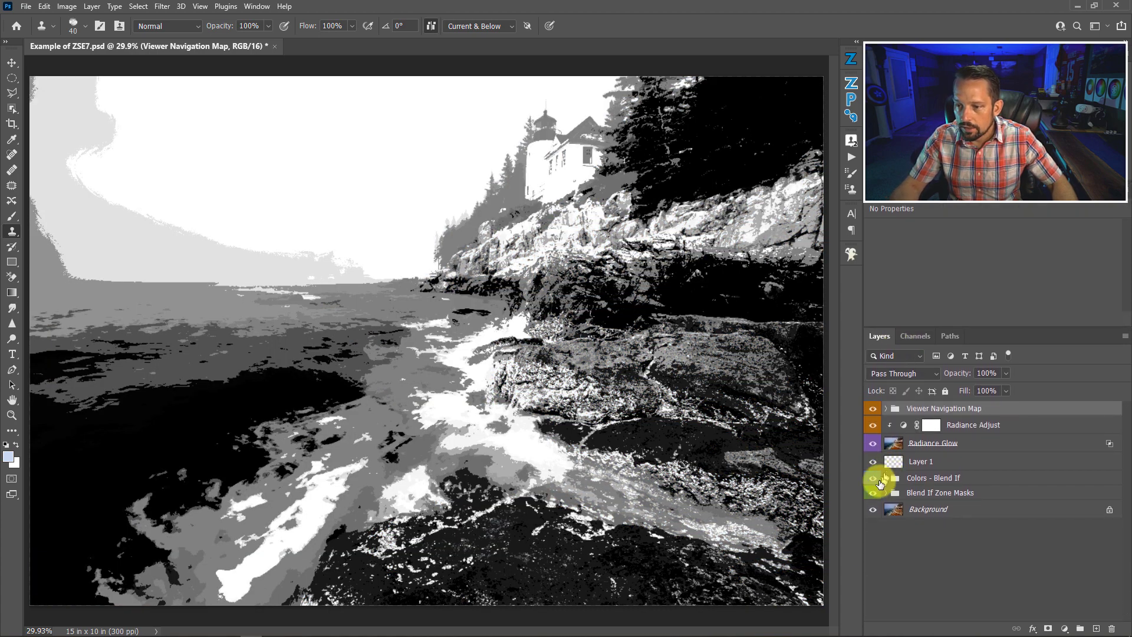
pyautogui.moveTo(873, 493); pyautogui.dragTo(872, 433)
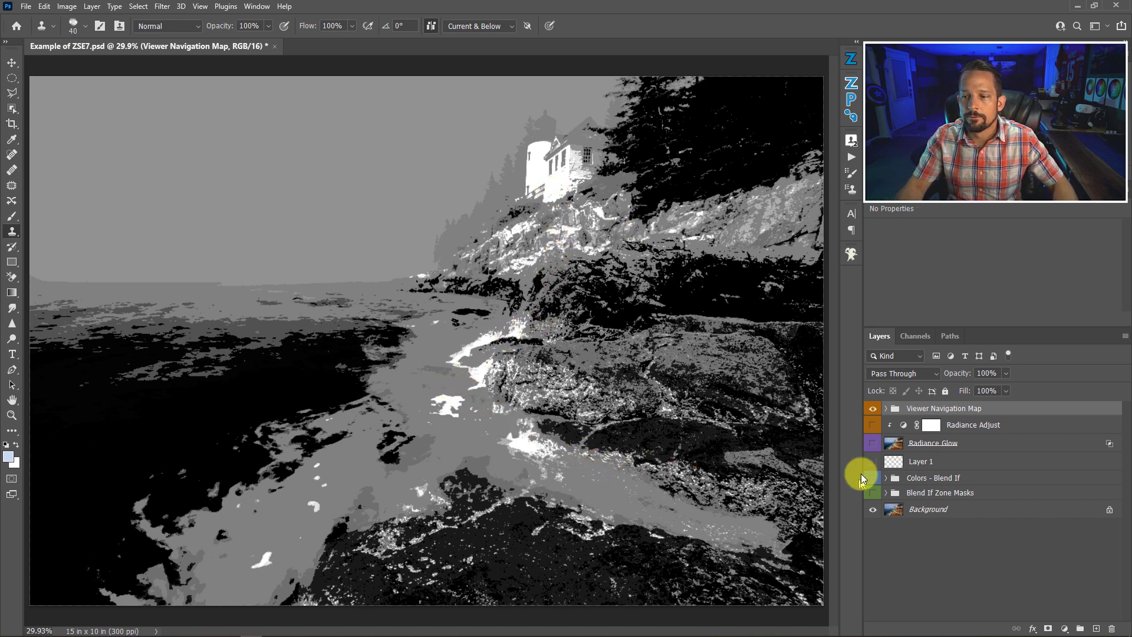
pyautogui.moveTo(873, 429); pyautogui.dragTo(871, 492)
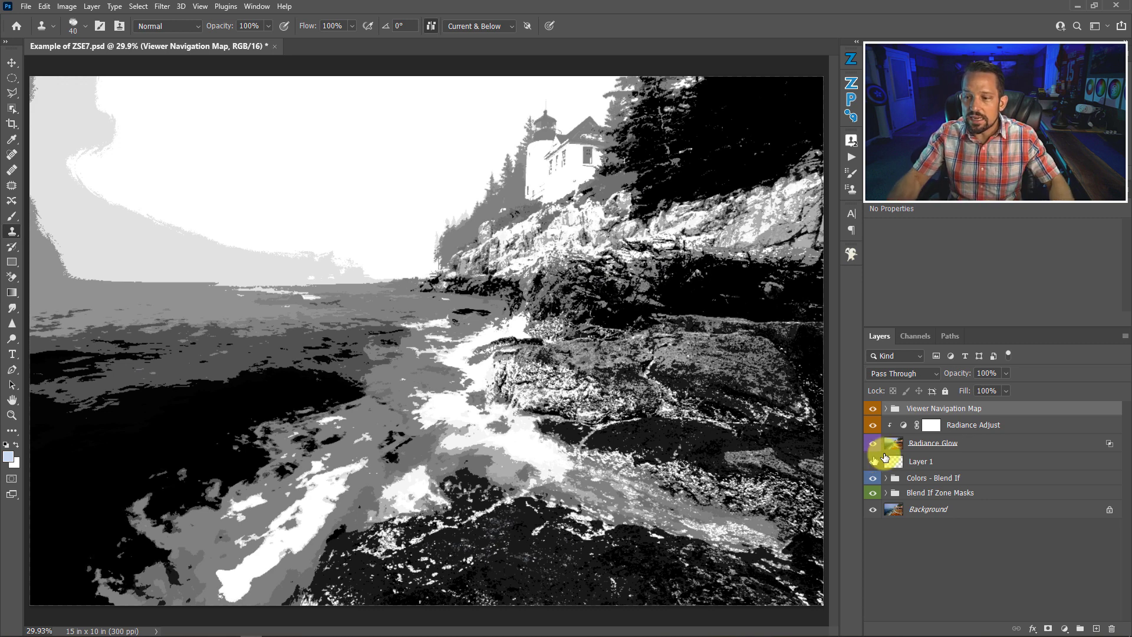
pyautogui.click(872, 408)
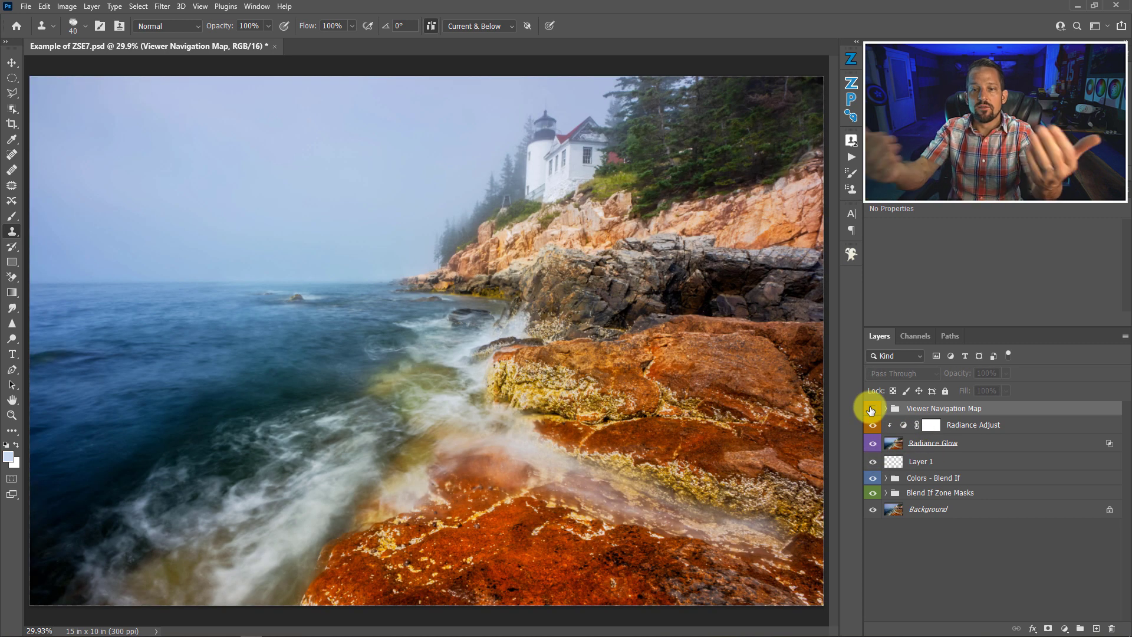